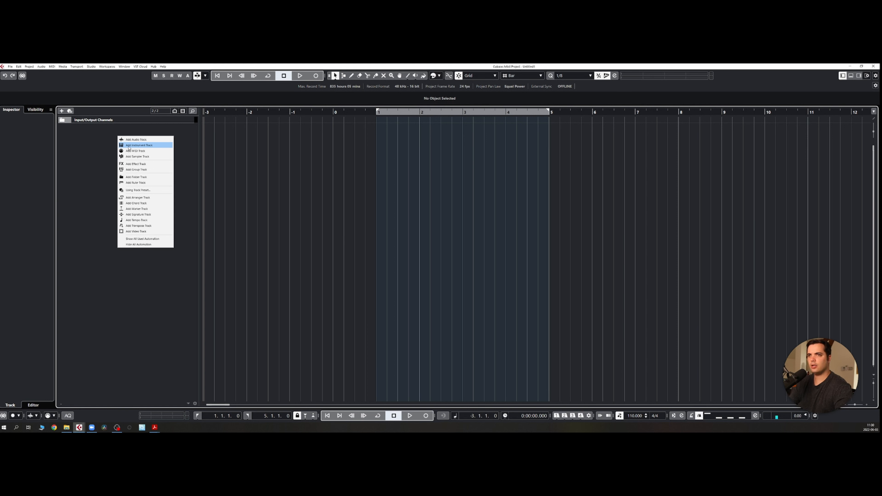
Add one instrument track using HALion Sonic SE, routed to Stereo Out
{"action": "left_click", "coordinate": [129, 145]}
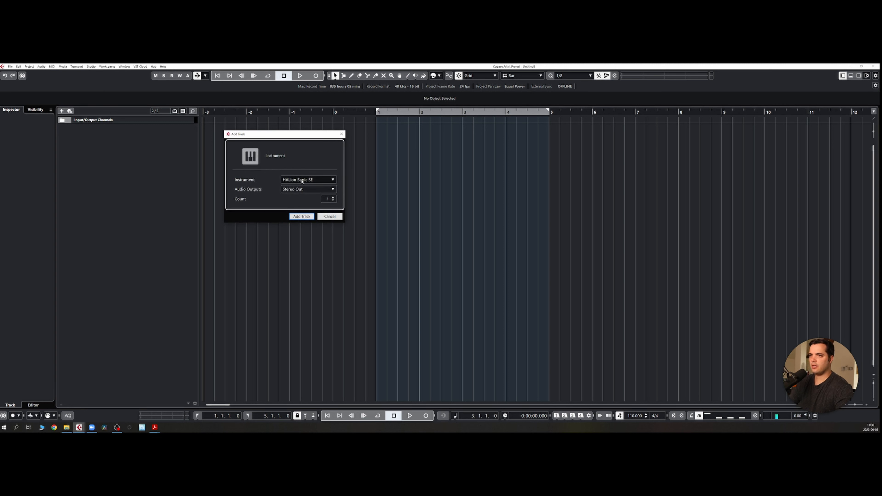
{"action": "left_click", "coordinate": [322, 180]}
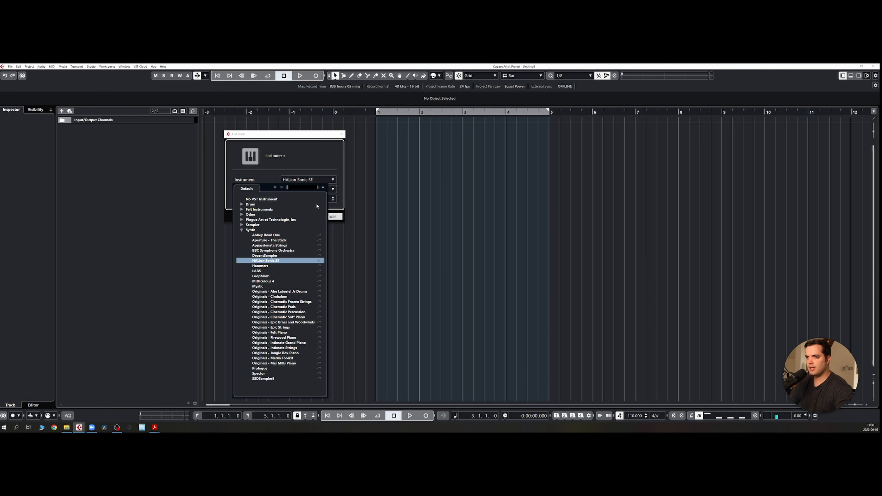
{"action": "left_click", "coordinate": [311, 180]}
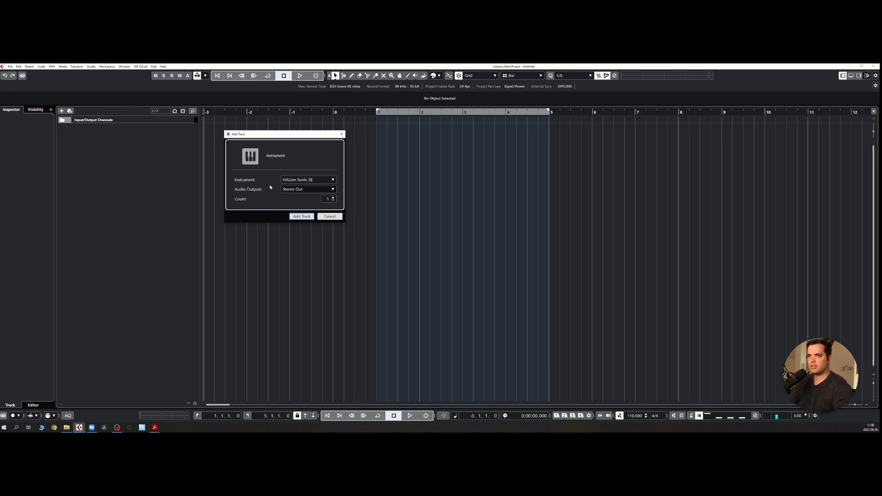
{"action": "left_click", "coordinate": [302, 181]}
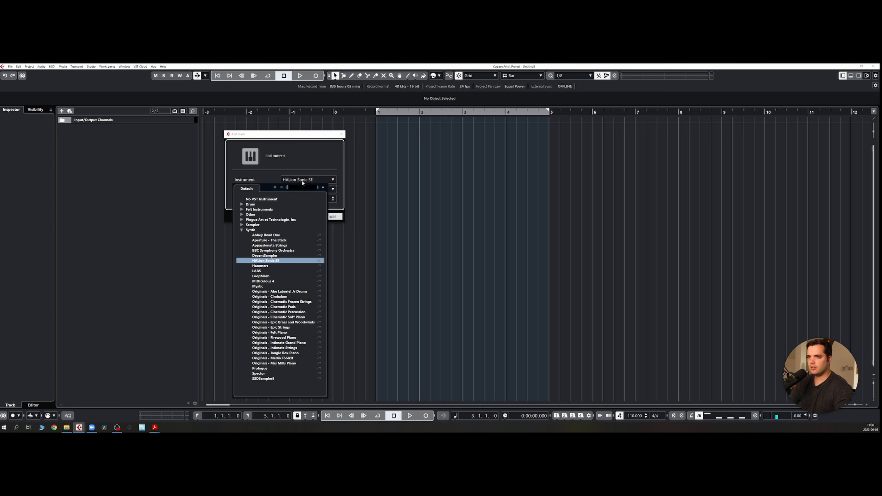
{"action": "left_click", "coordinate": [266, 261]}
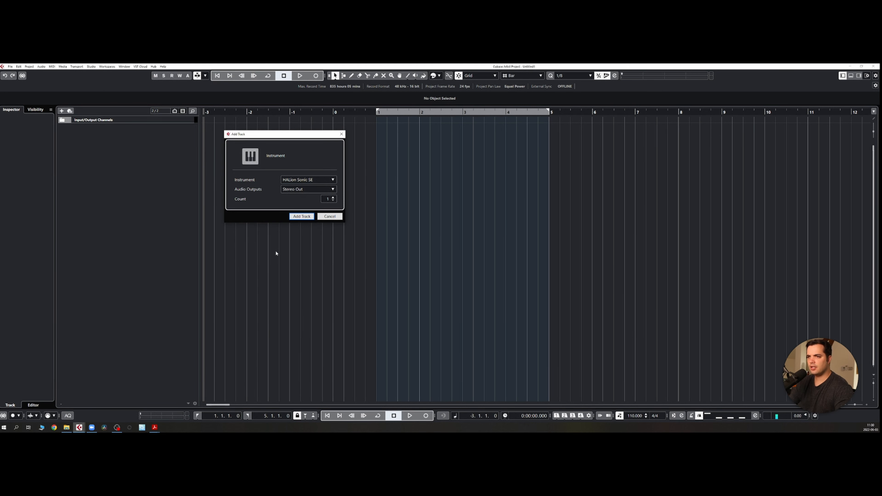
{"action": "left_click", "coordinate": [302, 216]}
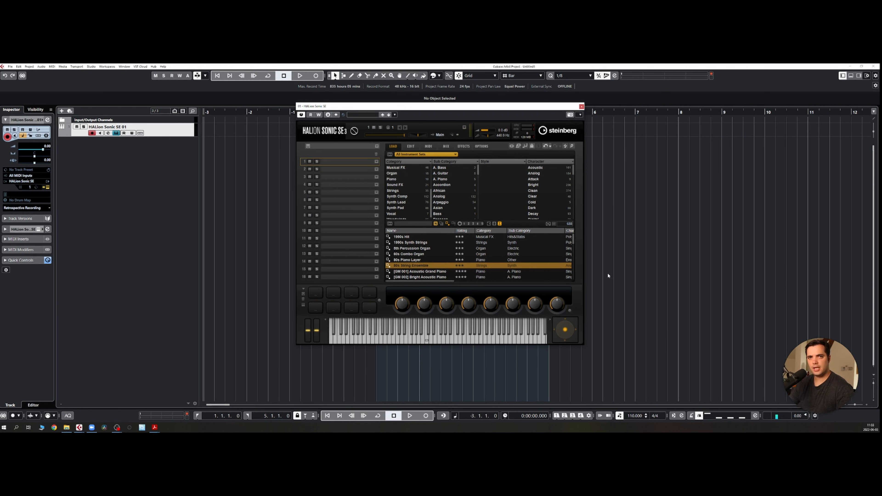
Load the [GM 001] Acoustic Grand Piano preset from the Piano category into HALion Sonic SE and close the instrument window
{"action": "left_click", "coordinate": [403, 163]}
{"action": "left_click", "coordinate": [403, 162]}
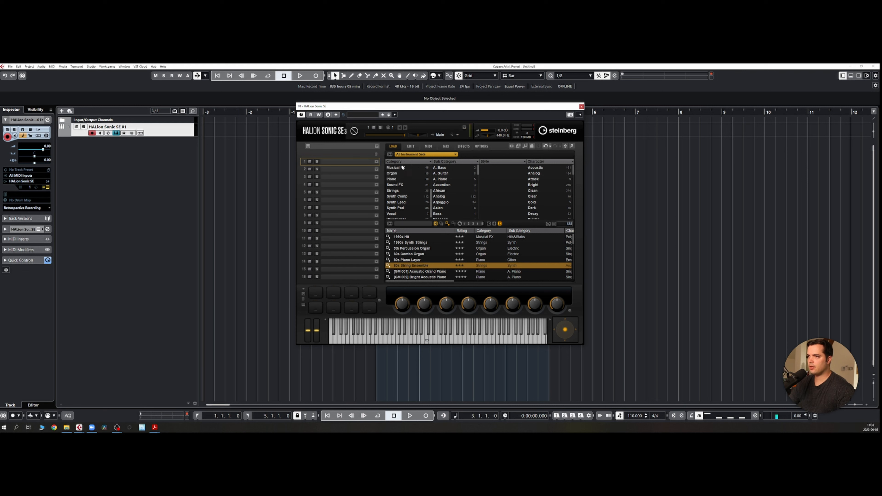
{"action": "scroll", "coordinate": [401, 171], "scroll_direction": "up", "scroll_amount": 3}
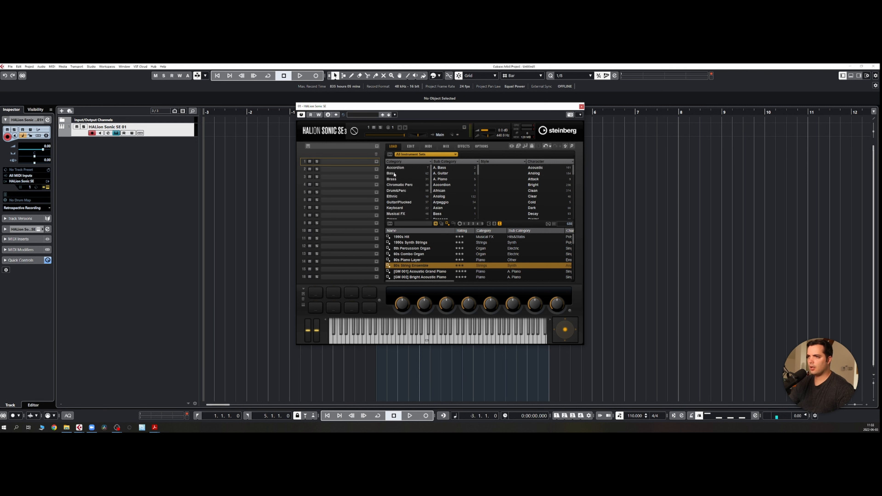
{"action": "scroll", "coordinate": [400, 209], "scroll_direction": "down", "scroll_amount": 3}
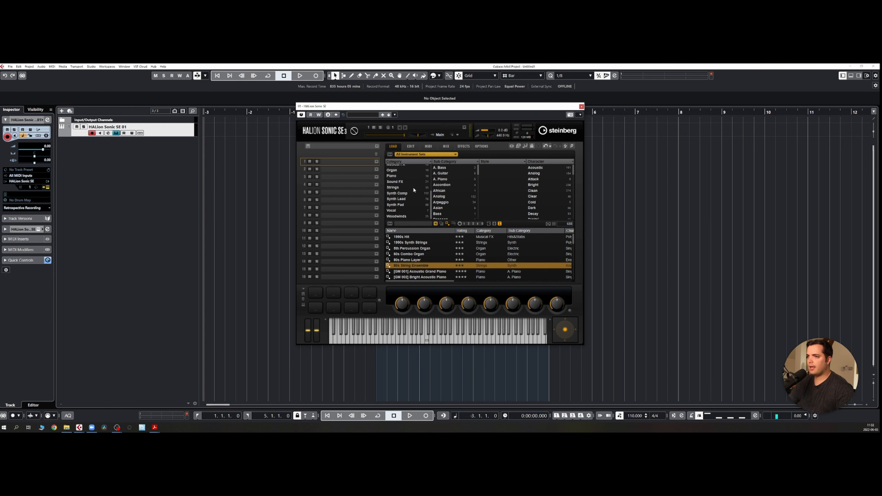
{"action": "scroll", "coordinate": [415, 190], "scroll_direction": "up", "scroll_amount": 3}
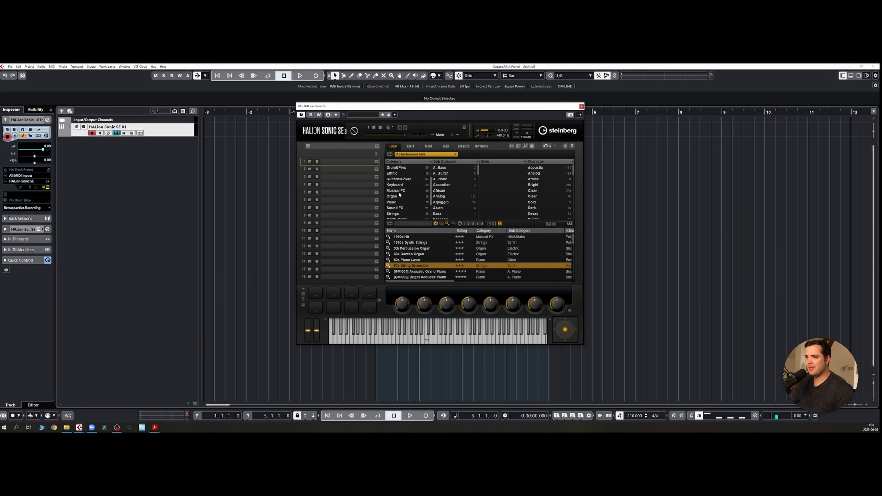
{"action": "left_click", "coordinate": [392, 202]}
{"action": "left_click", "coordinate": [420, 237]}
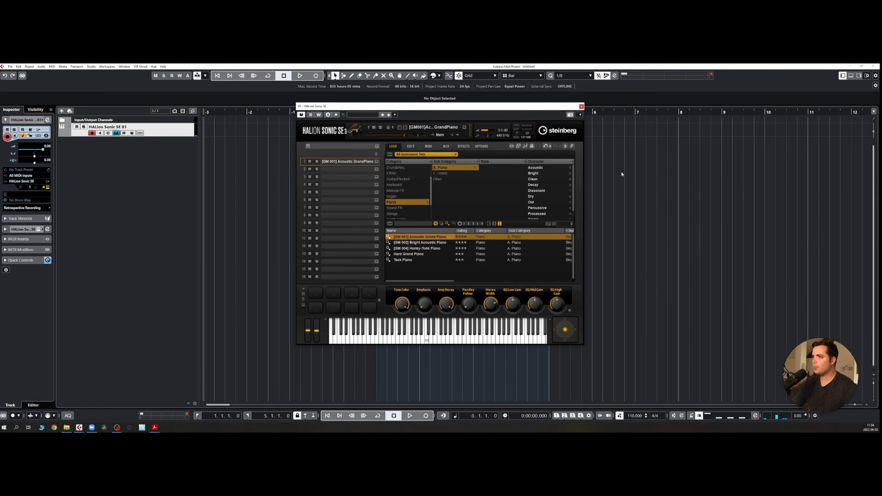
{"action": "left_click", "coordinate": [581, 107]}
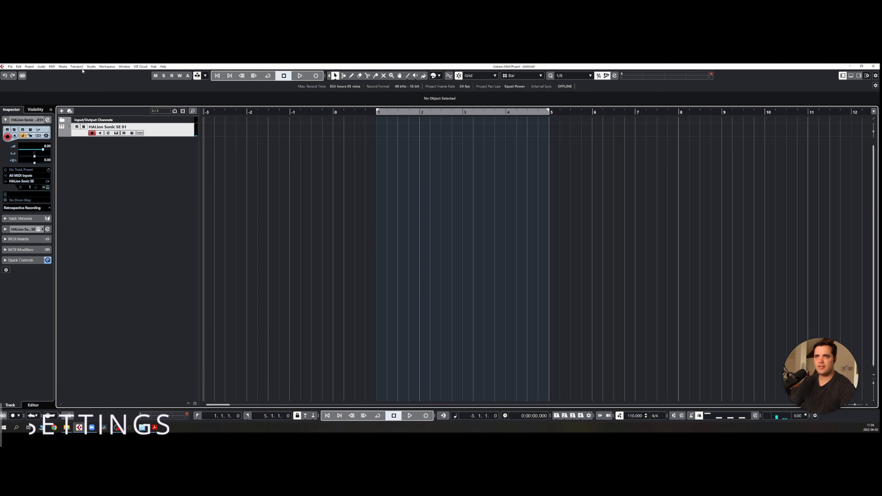
Review the audio driver settings and the MIDI port setup for the Keystation 61 keyboard in Studio Setup
{"action": "left_click", "coordinate": [94, 68]}
{"action": "left_click", "coordinate": [104, 149]}
{"action": "left_click", "coordinate": [305, 155]}
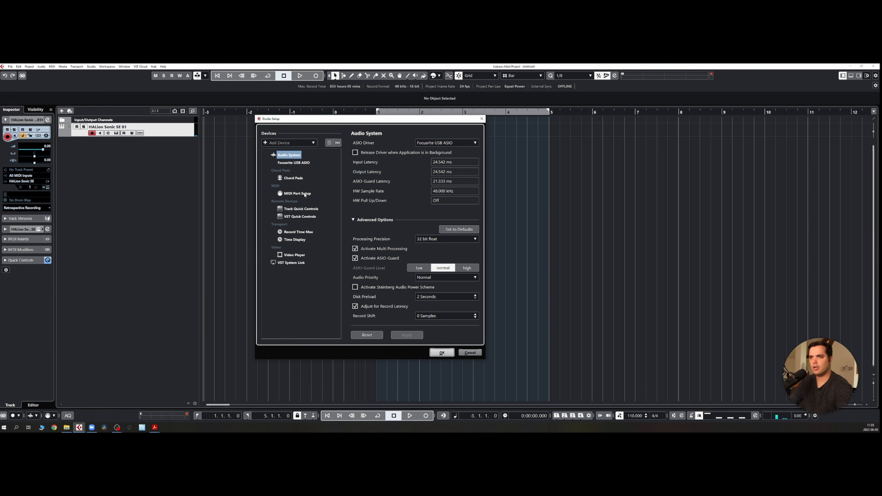
{"action": "left_click", "coordinate": [297, 194]}
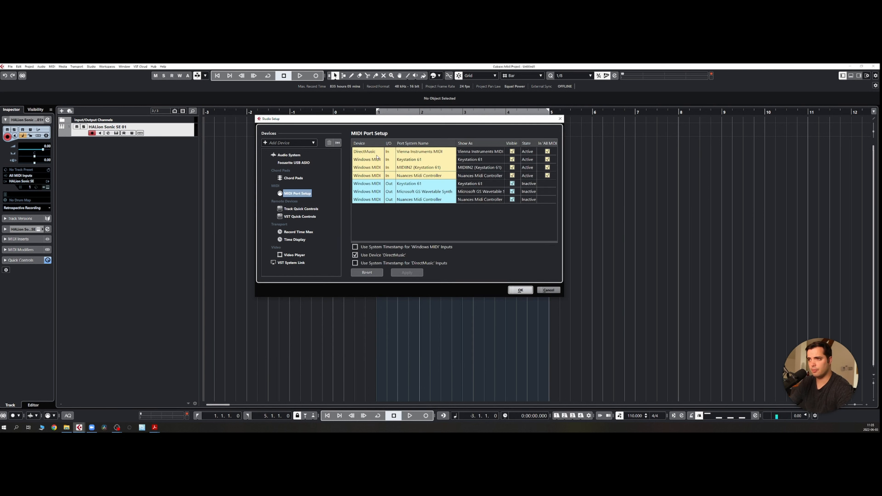
{"action": "left_click", "coordinate": [370, 162]}
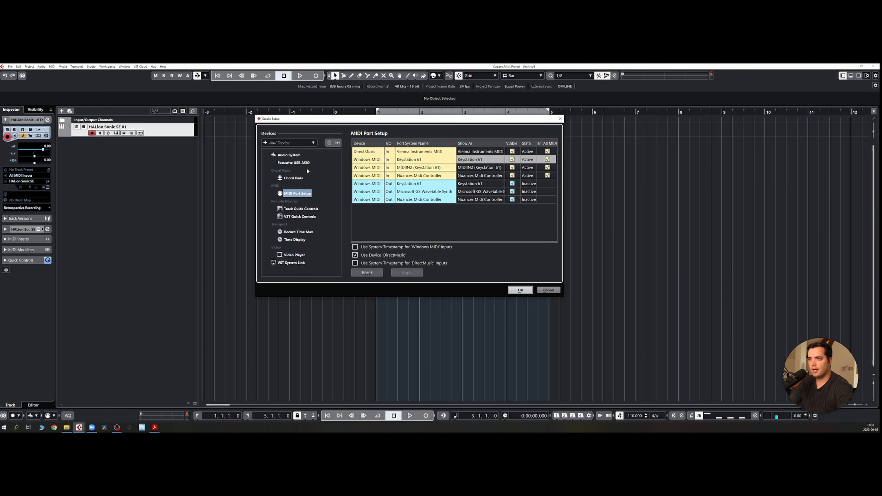
{"action": "left_click", "coordinate": [521, 291]}
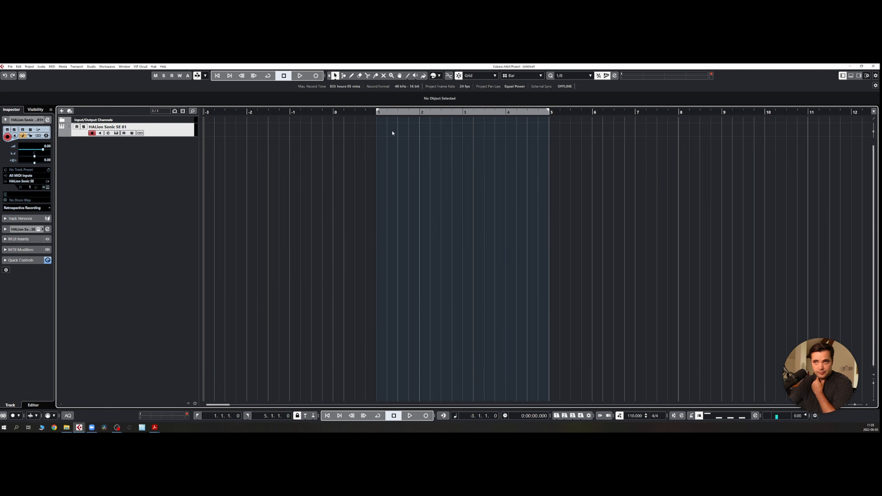
Check the input and output buses in Audio Connections, including the Stereo Out audio device and device port options
{"action": "left_click", "coordinate": [93, 67]}
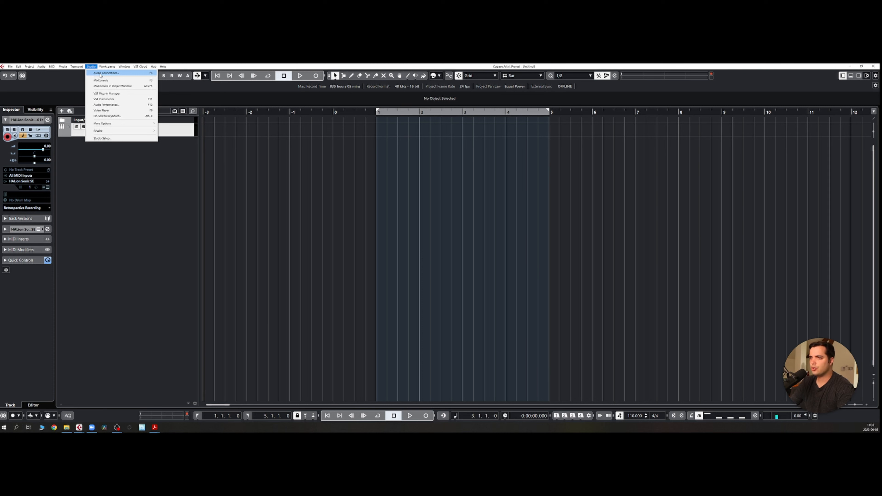
{"action": "left_click", "coordinate": [100, 74]}
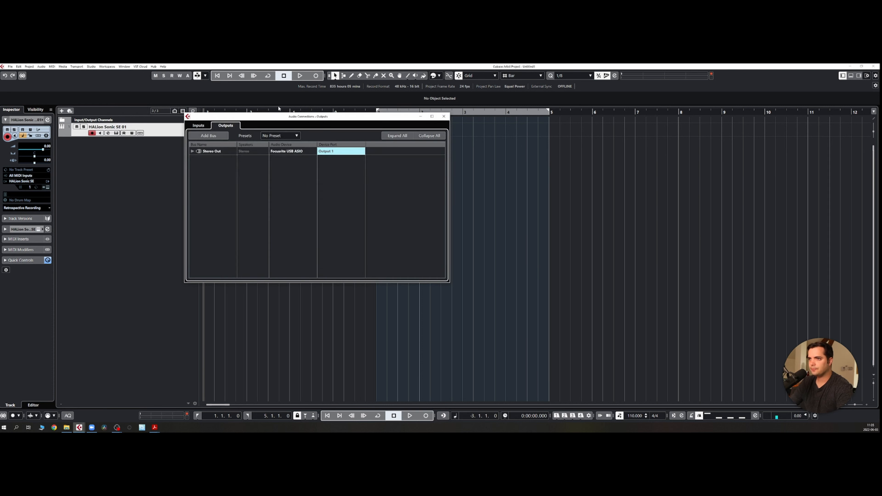
{"action": "left_click", "coordinate": [201, 127]}
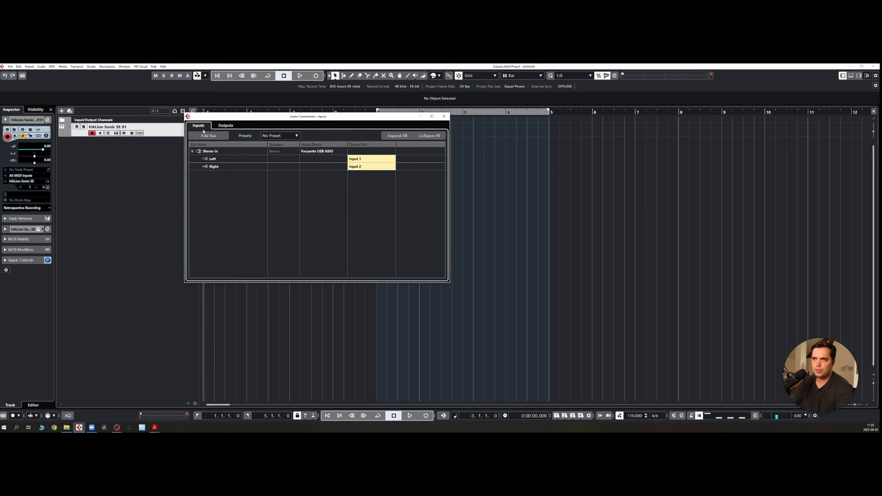
{"action": "left_click", "coordinate": [224, 126]}
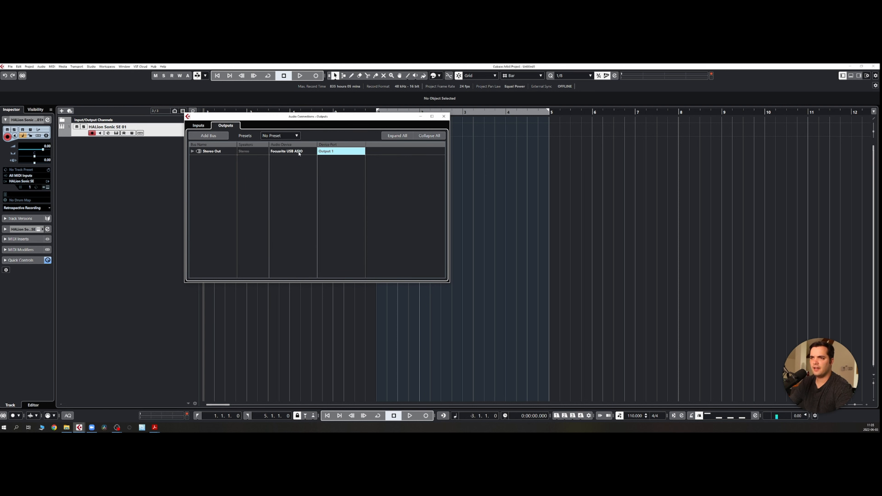
{"action": "left_click", "coordinate": [287, 152]}
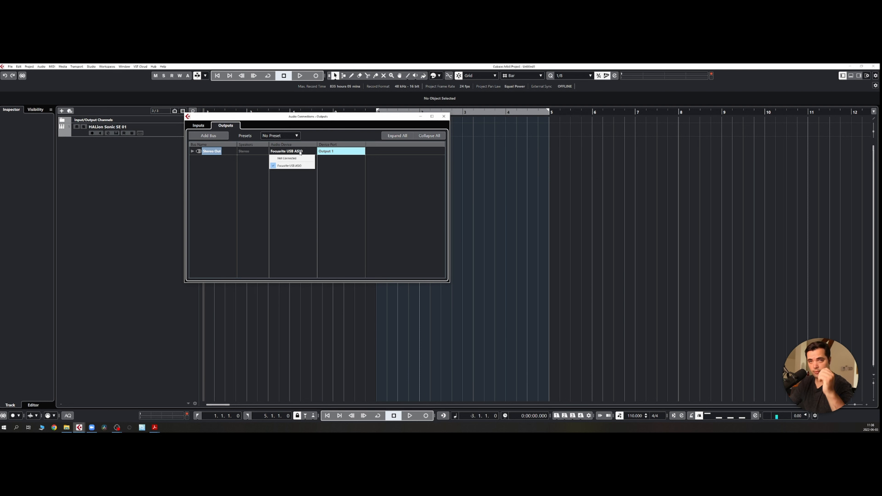
{"action": "left_click", "coordinate": [367, 194]}
{"action": "left_click", "coordinate": [337, 152]}
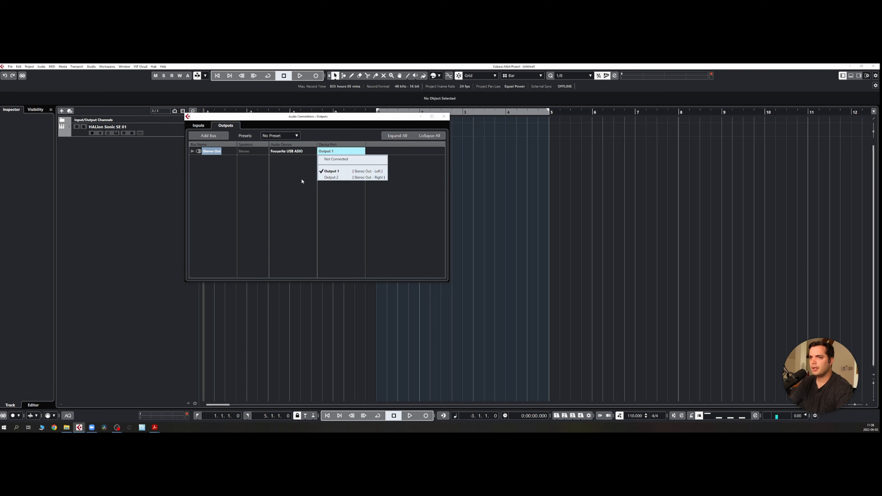
{"action": "left_click", "coordinate": [216, 151]}
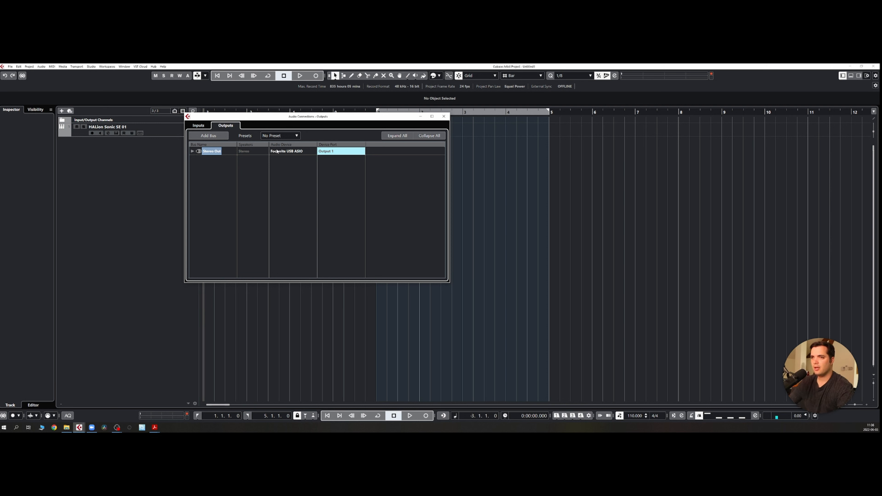
{"action": "left_click", "coordinate": [444, 117]}
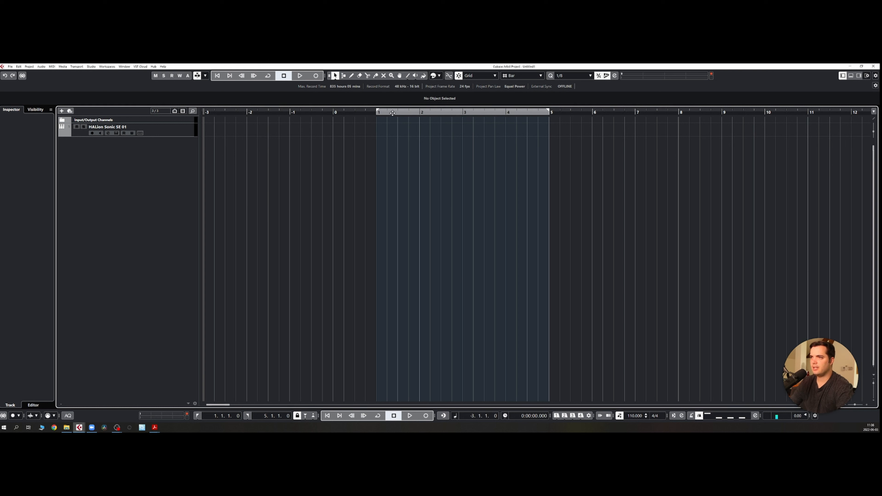
Rename the HALion Sonic SE instrument track to Piano
{"action": "left_click", "coordinate": [128, 128]}
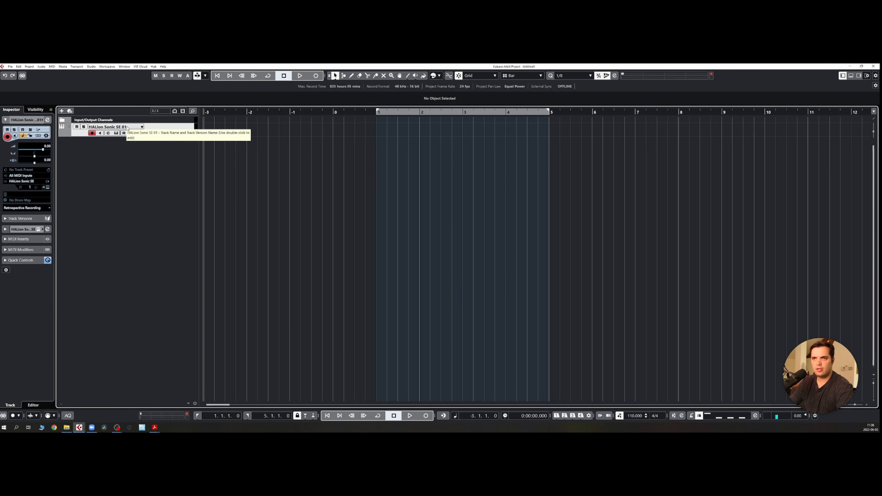
{"action": "double_click", "coordinate": [127, 128]}
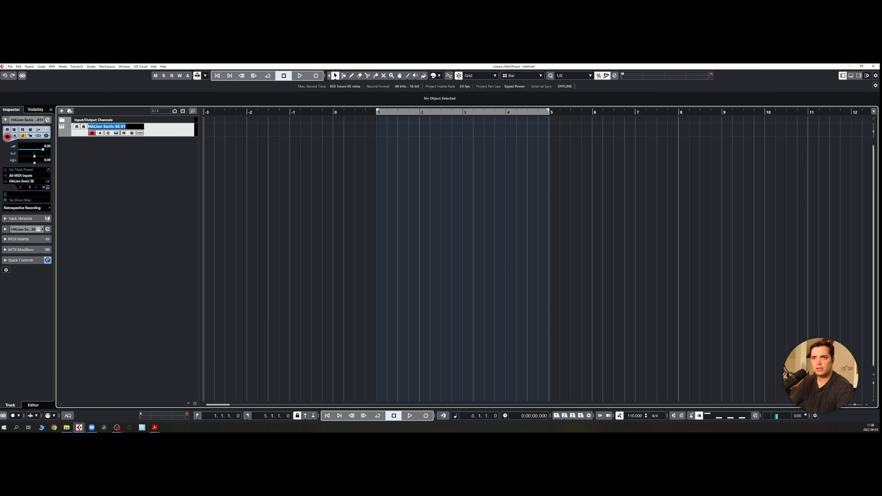
{"action": "type", "text": "Piano"}
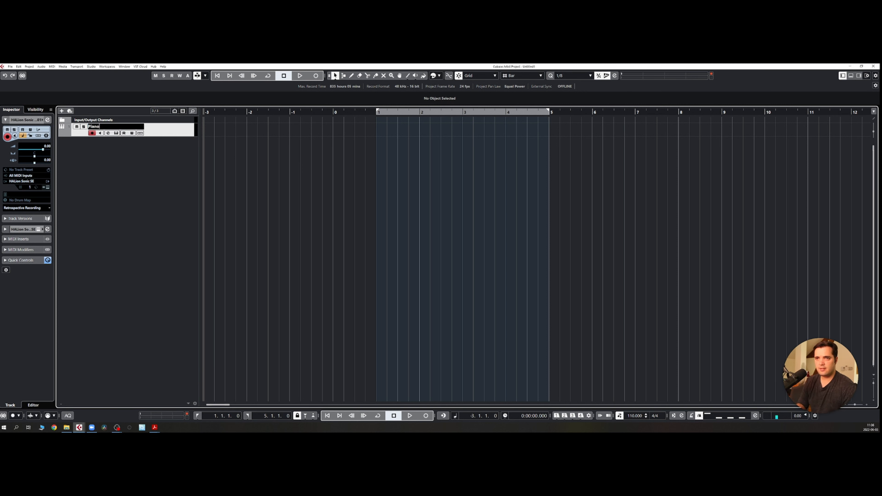
{"action": "key", "text": "Return"}
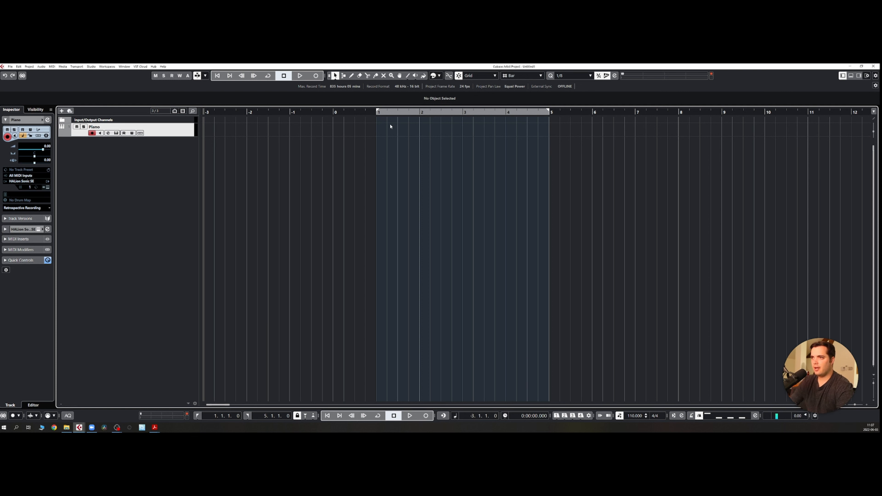
Place the project cursor at the start of bar 1 and activate the metronome click with its count-in for recording
{"action": "left_click", "coordinate": [382, 112]}
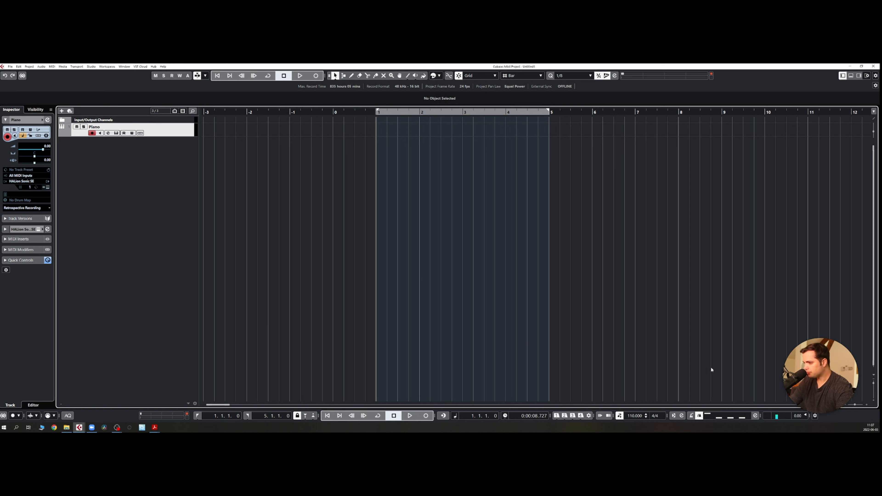
{"action": "left_click", "coordinate": [692, 416]}
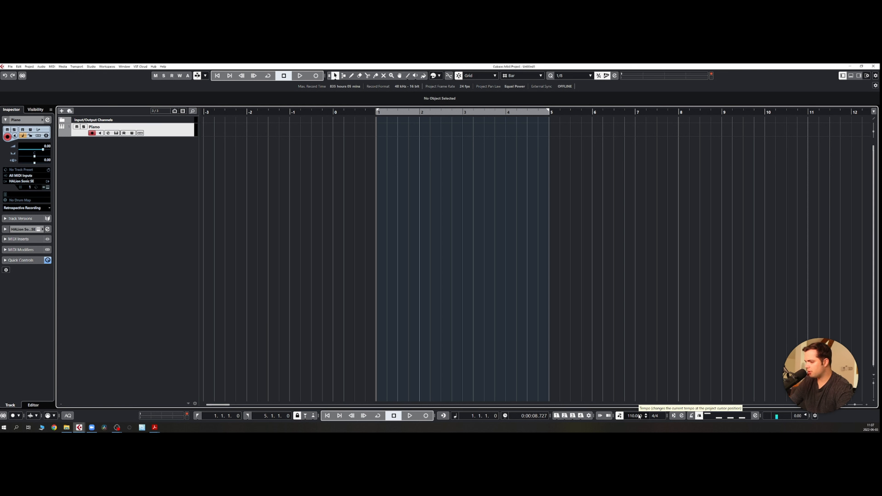
{"action": "left_click", "coordinate": [691, 417]}
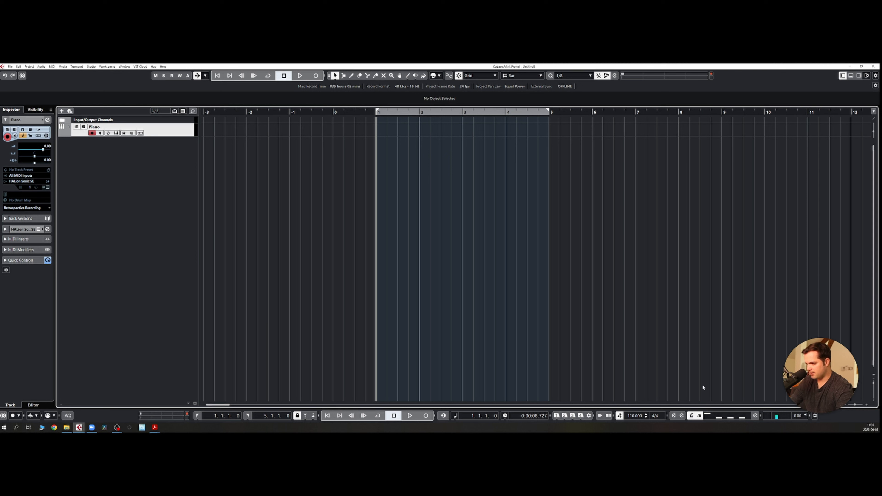
{"action": "left_click", "coordinate": [701, 416]}
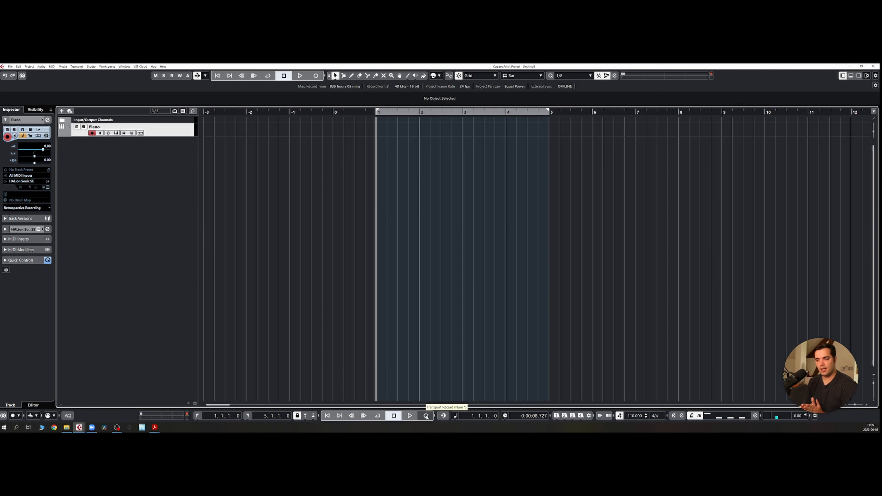
Record a MIDI performance on the Piano track and extend the locator range to end at bar 6
{"action": "key", "text": "KP_Multiply"}
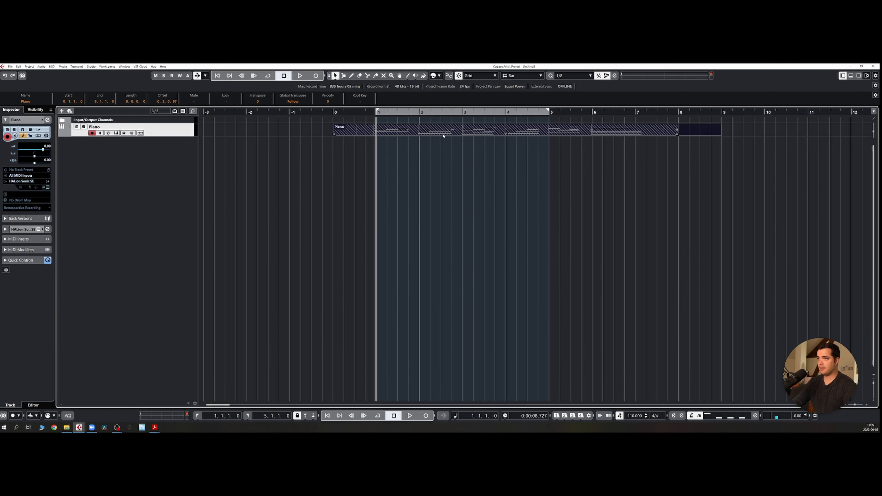
{"action": "left_click", "coordinate": [443, 136]}
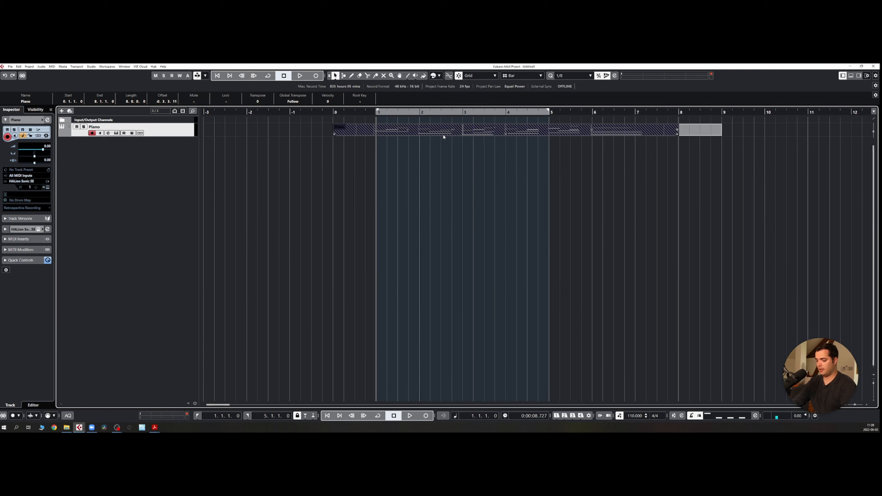
{"action": "left_click_drag", "start_coordinate": [549, 114], "coordinate": [590, 119]}
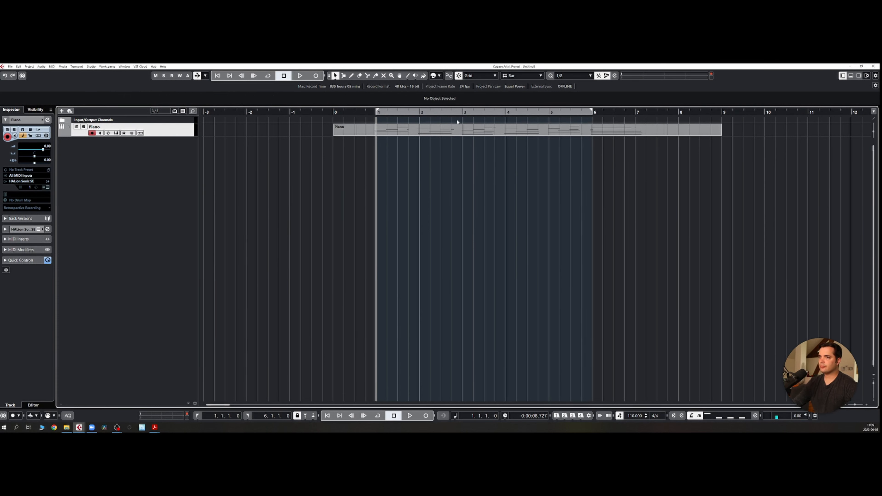
Open the recorded Piano part in the Key Editor and extend the locator range to end at bar 8
{"action": "double_click", "coordinate": [428, 134]}
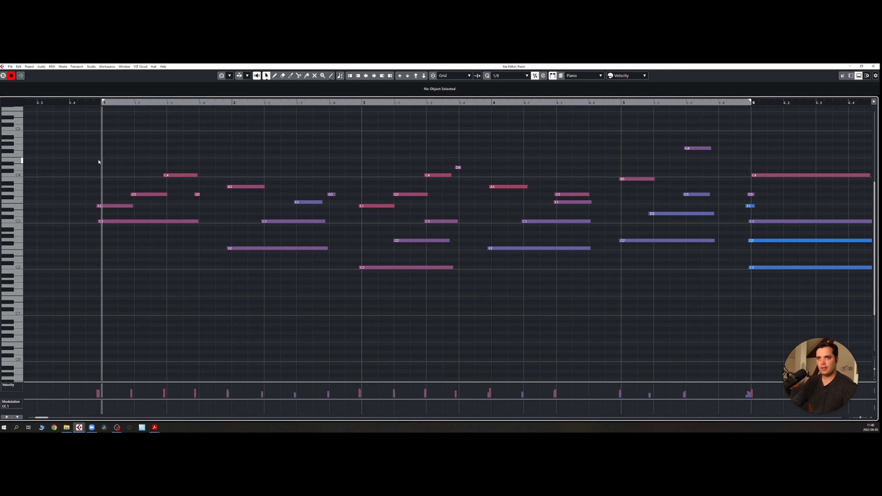
{"action": "key", "text": "g"}
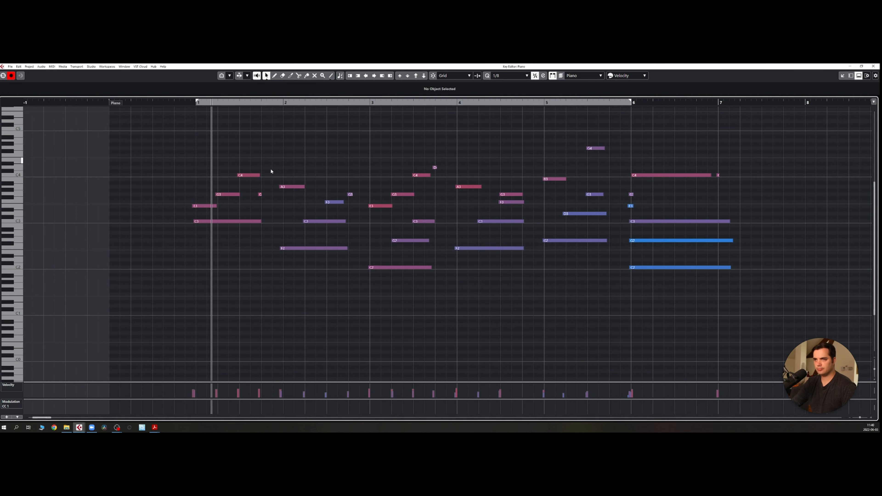
{"action": "key", "text": "h"}
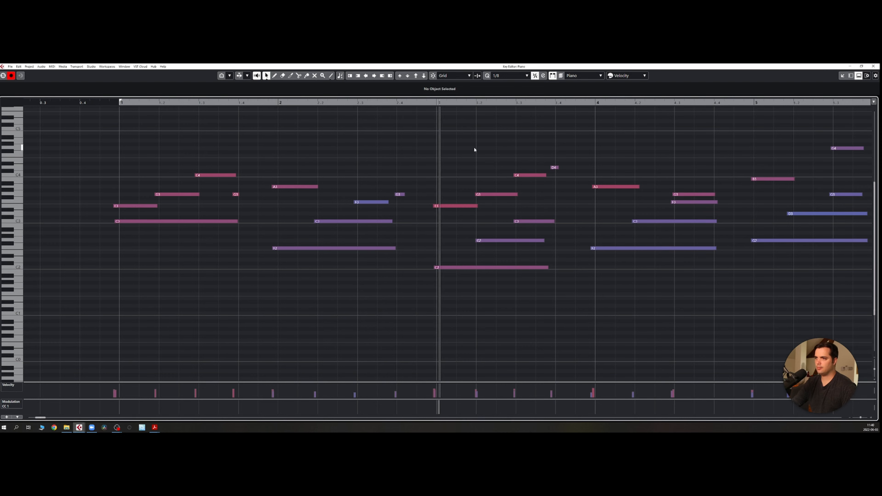
{"action": "key", "text": "g"}
{"action": "left_click_drag", "start_coordinate": [458, 144], "coordinate": [348, 149]}
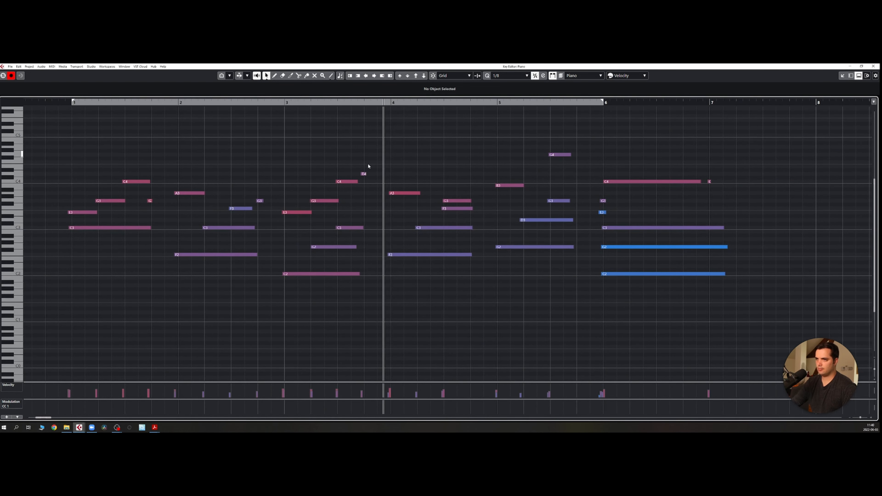
{"action": "key", "text": "g"}
{"action": "scroll", "coordinate": [452, 163], "scroll_direction": "down", "scroll_amount": 1}
{"action": "left_click_drag", "start_coordinate": [467, 150], "coordinate": [460, 146]}
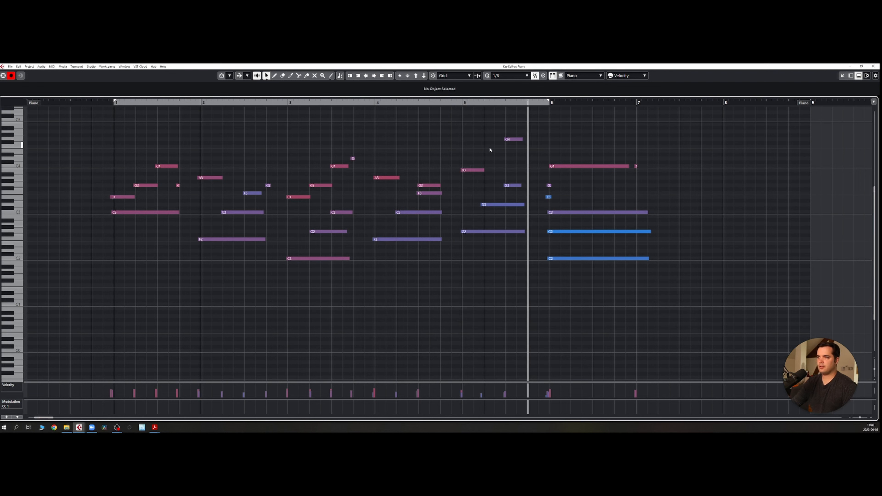
{"action": "left_click_drag", "start_coordinate": [550, 103], "coordinate": [725, 124]}
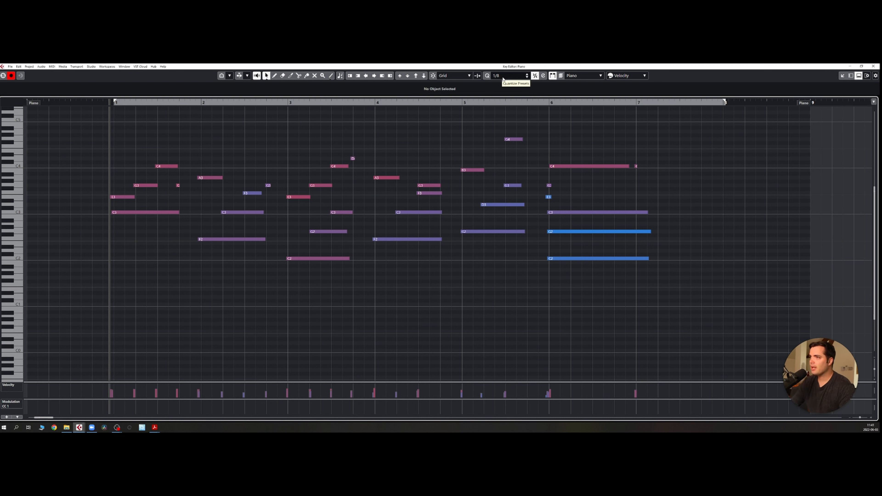
Set the quantize preset to 1/4 and quantize all recorded notes in the Piano part
{"action": "left_click", "coordinate": [499, 77]}
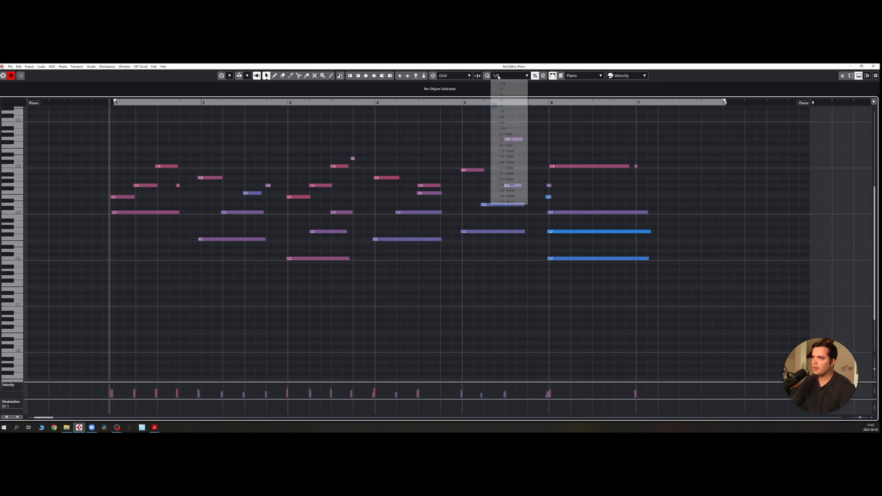
{"action": "left_click", "coordinate": [519, 113]}
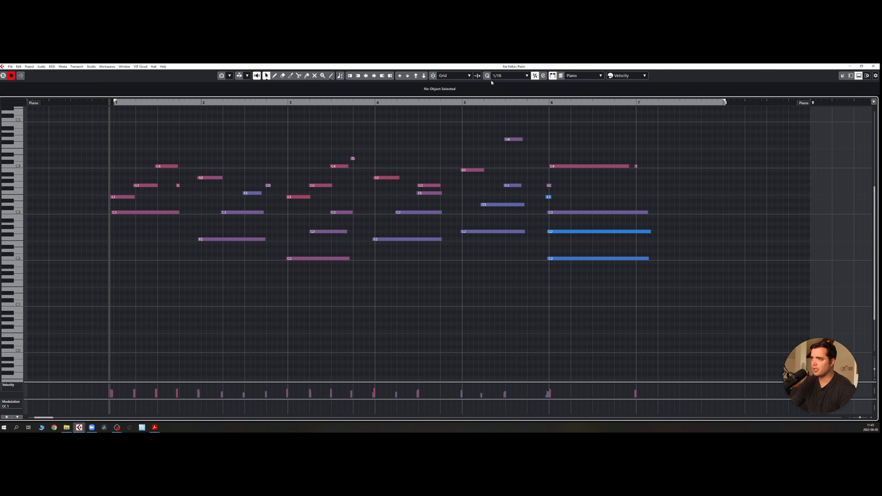
{"action": "left_click", "coordinate": [507, 76]}
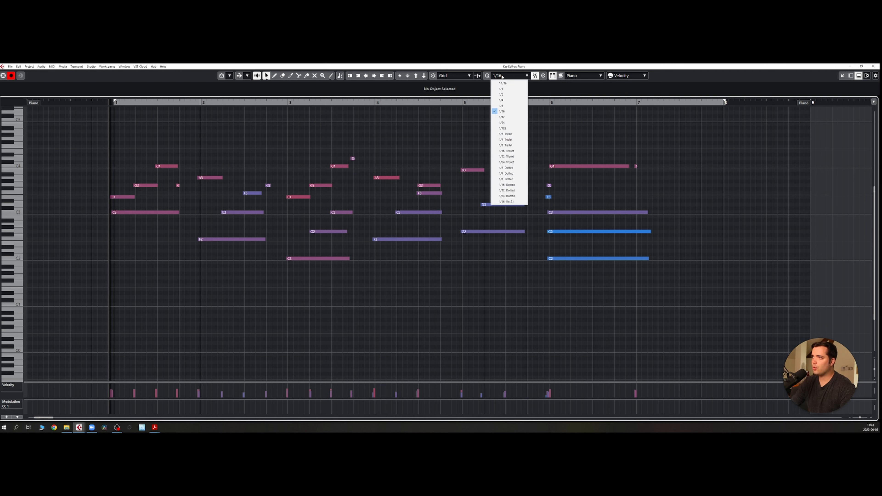
{"action": "left_click", "coordinate": [507, 100]}
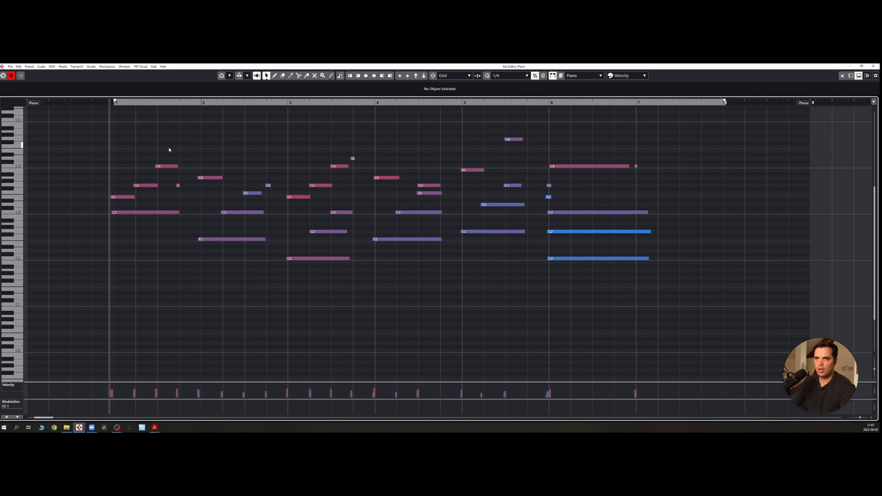
{"action": "left_click_drag", "start_coordinate": [96, 131], "coordinate": [749, 302]}
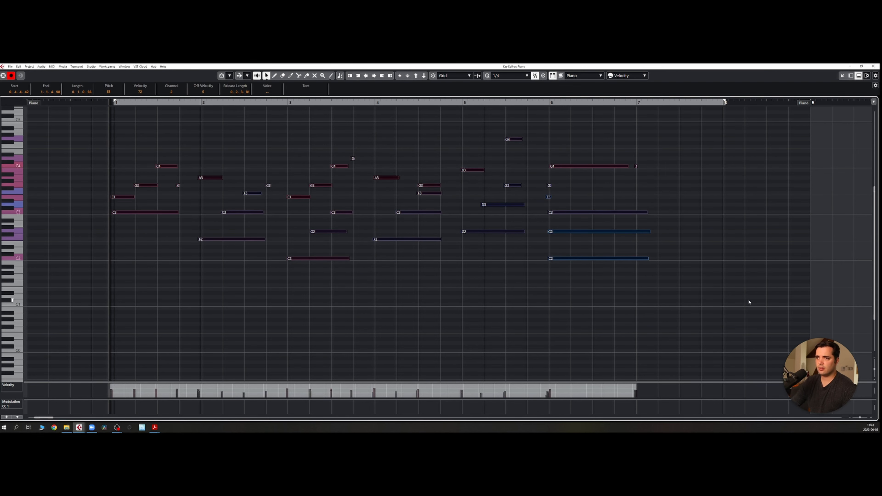
{"action": "left_click", "coordinate": [321, 149]}
{"action": "left_click_drag", "start_coordinate": [74, 118], "coordinate": [683, 303]}
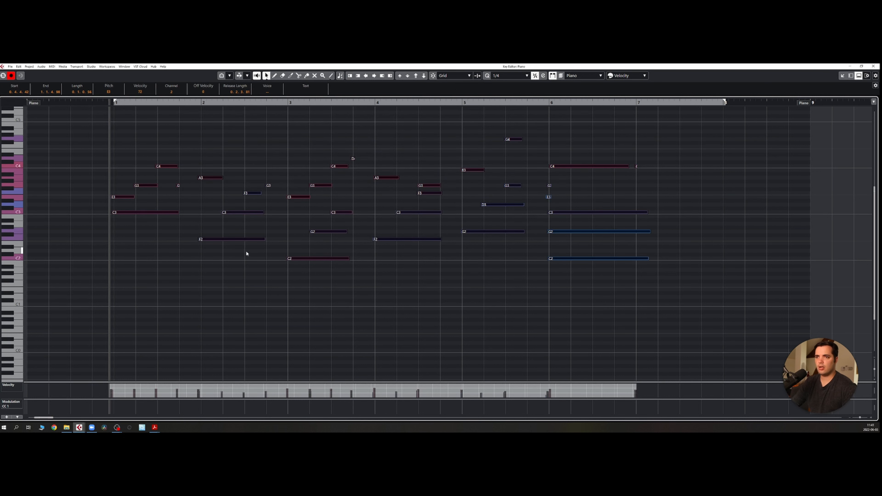
{"action": "key", "text": "q"}
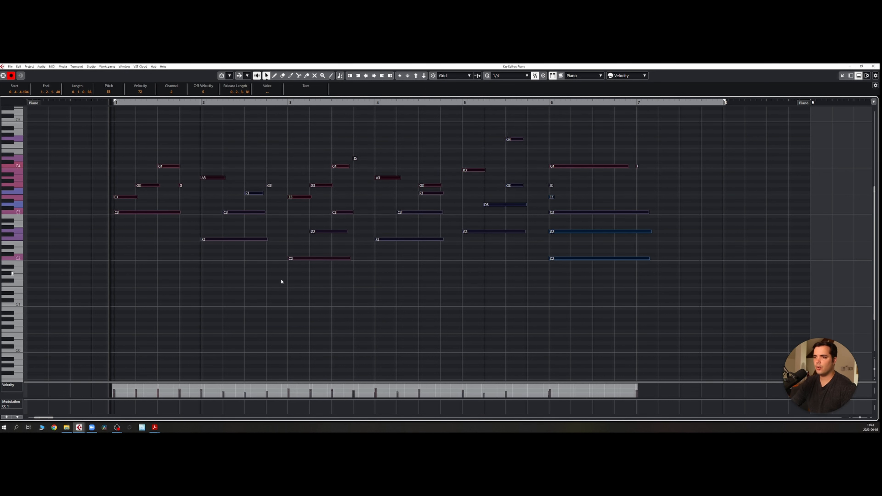
Deselect the notes and play back the quantized piano performance
{"action": "left_click", "coordinate": [328, 284]}
{"action": "key", "text": "space"}
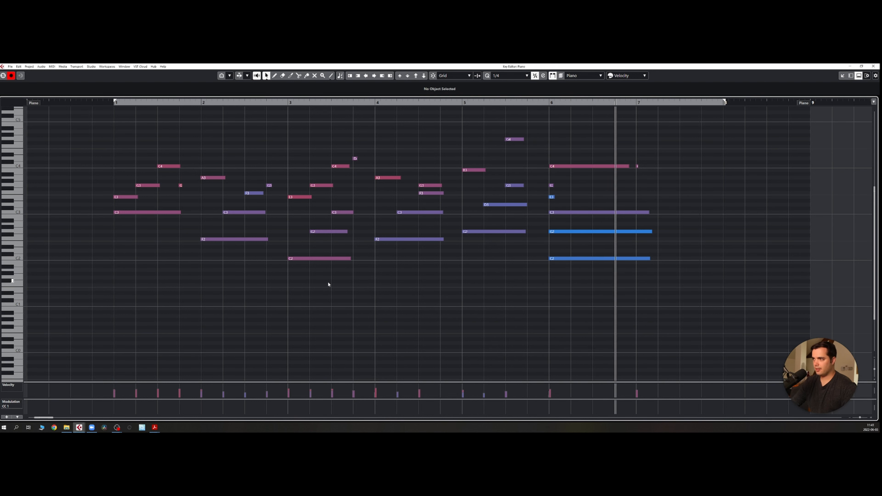
{"action": "key", "text": "space"}
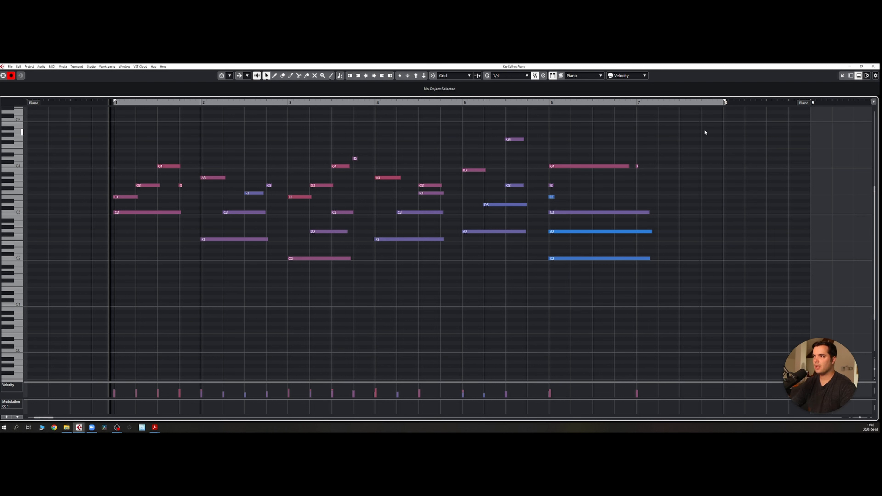
Extend the Piano part past bar 15 and move the right locator to between bars 14 and 15
{"action": "left_click_drag", "start_coordinate": [706, 119], "coordinate": [702, 269]}
{"action": "left_click_drag", "start_coordinate": [740, 208], "coordinate": [273, 187]}
{"action": "left_click_drag", "start_coordinate": [257, 101], "coordinate": [823, 191]}
{"action": "left_click_drag", "start_coordinate": [340, 104], "coordinate": [877, 118]}
{"action": "left_click_drag", "start_coordinate": [254, 203], "coordinate": [303, 264]}
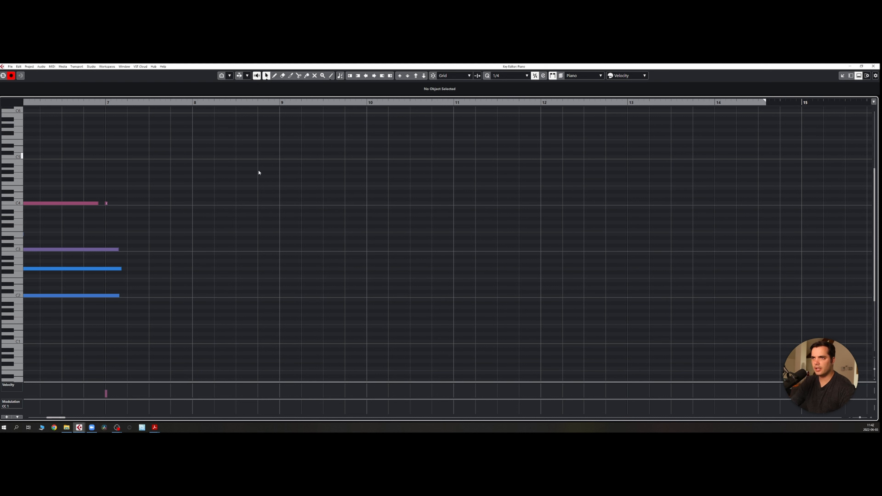
Draw a chord of C2, E2 and G2 with the Draw tool, each note lasting the full length of bar 9
{"action": "key", "text": "8"}
{"action": "key", "text": "8"}
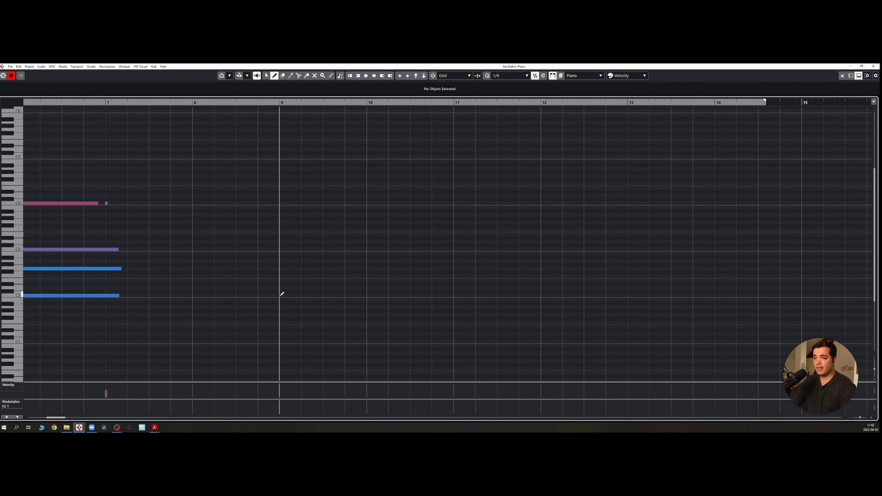
{"action": "left_click_drag", "start_coordinate": [283, 295], "coordinate": [367, 295]}
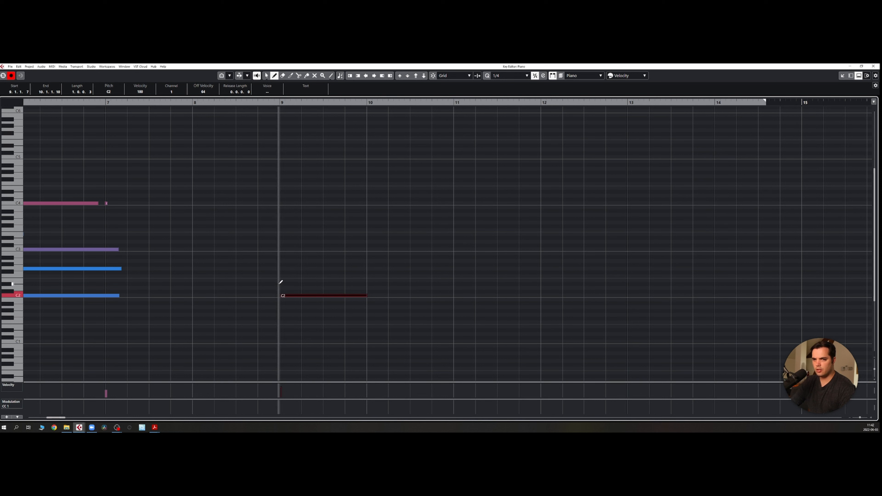
{"action": "left_click_drag", "start_coordinate": [281, 280], "coordinate": [368, 281]}
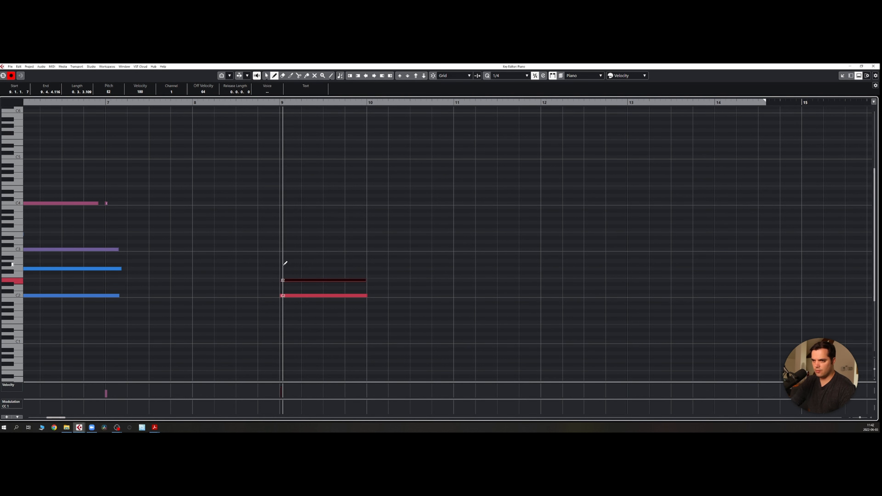
{"action": "mouse_move", "coordinate": [282, 268]}
{"action": "left_mouse_down"}
{"action": "mouse_move", "coordinate": [367, 269]}
{"action": "mouse_move", "coordinate": [359, 269]}
{"action": "left_mouse_up"}
Select the three chord notes in bar 9 and play the chord back from the start of that bar
{"action": "left_click", "coordinate": [267, 75]}
{"action": "left_click_drag", "start_coordinate": [271, 257], "coordinate": [309, 317]}
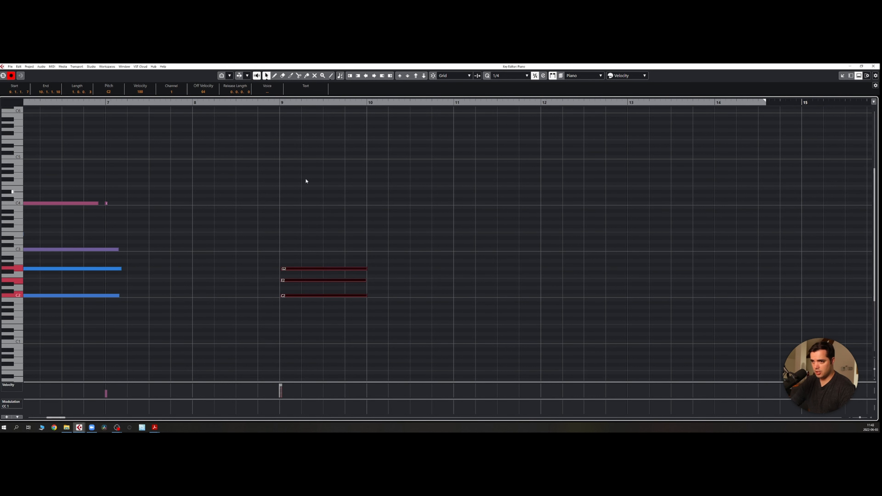
{"action": "key", "text": "space"}
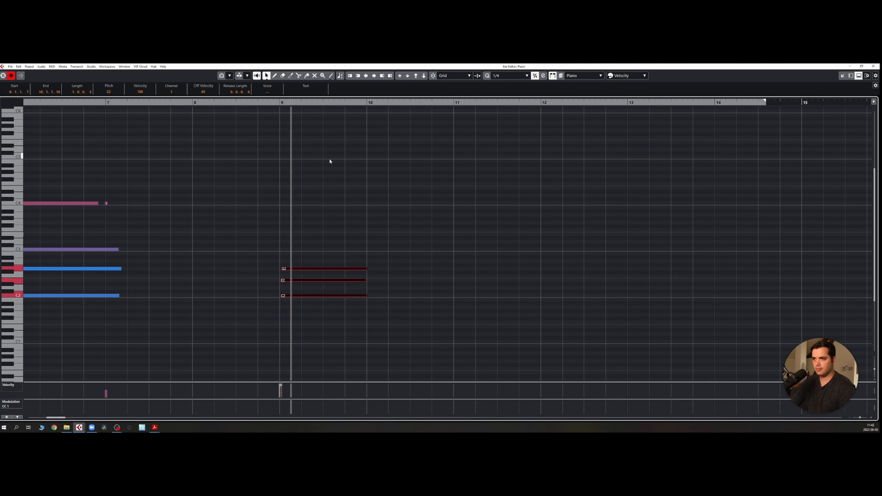
{"action": "key", "text": "space"}
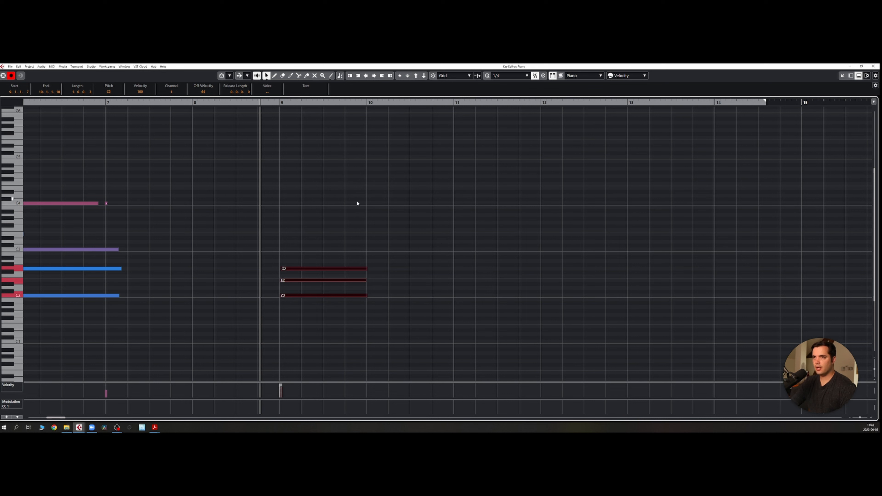
{"action": "left_click", "coordinate": [274, 76]}
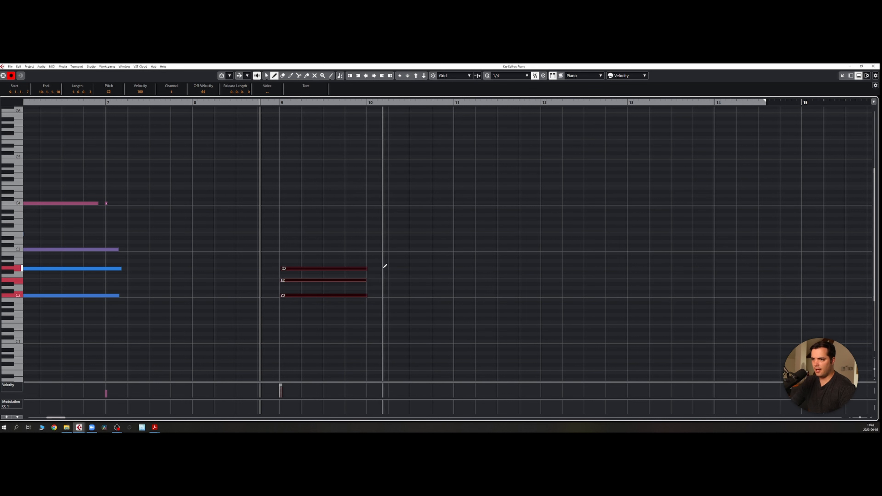
{"action": "left_click", "coordinate": [367, 102]}
{"action": "left_click", "coordinate": [281, 103]}
{"action": "key", "text": "space"}
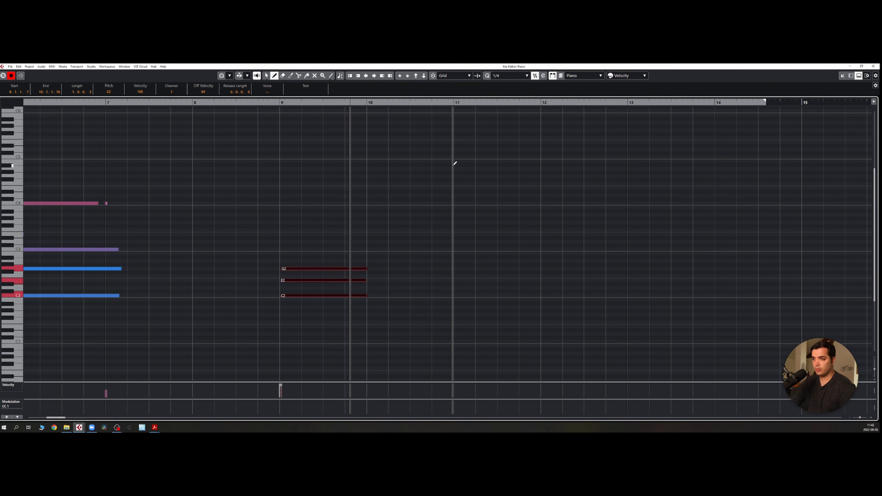
{"action": "key", "text": "space"}
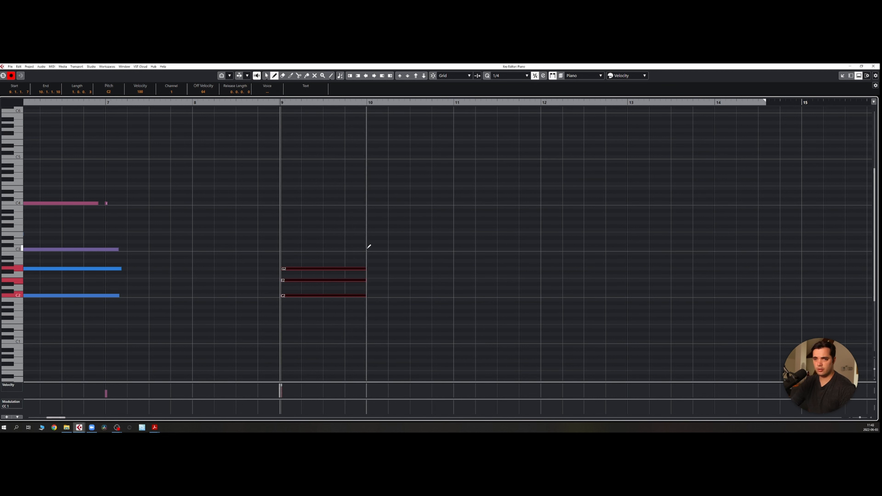
Draw a second chord of F2, A2 and C3 across bar 10 and play back both chords
{"action": "left_click_drag", "start_coordinate": [368, 273], "coordinate": [455, 272]}
{"action": "key", "text": "Down"}
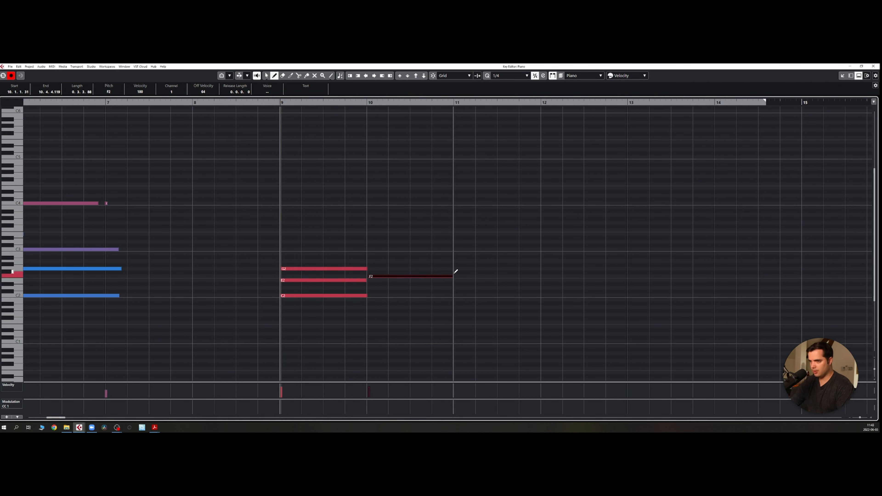
{"action": "mouse_move", "coordinate": [369, 260]}
{"action": "left_mouse_down"}
{"action": "mouse_move", "coordinate": [465, 259]}
{"action": "mouse_move", "coordinate": [456, 259]}
{"action": "left_mouse_up"}
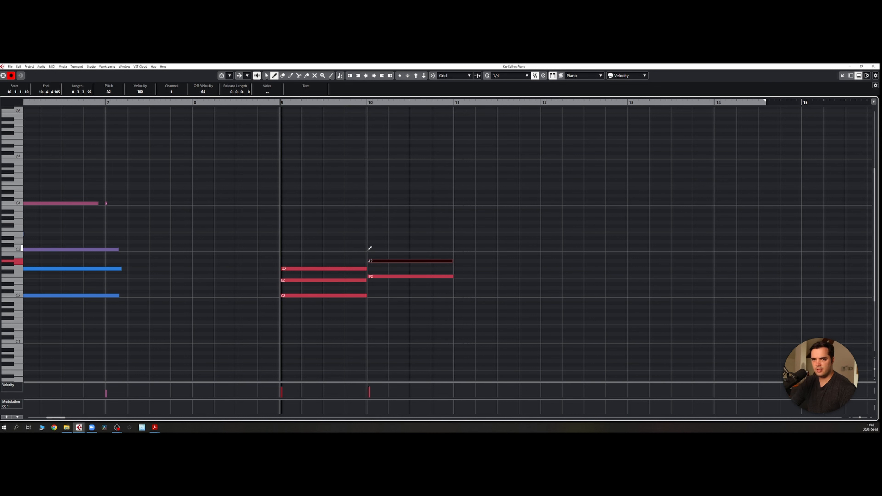
{"action": "left_click_drag", "start_coordinate": [369, 248], "coordinate": [458, 243]}
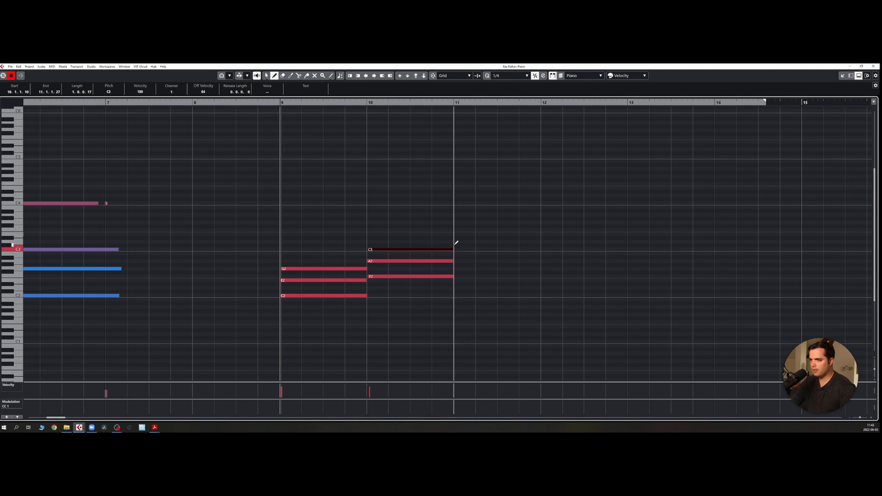
{"action": "key", "text": "space"}
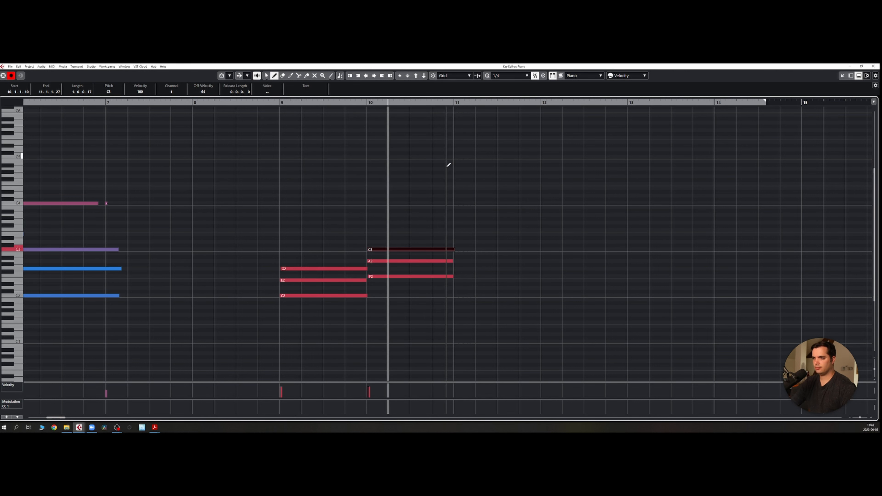
{"action": "key", "text": "space"}
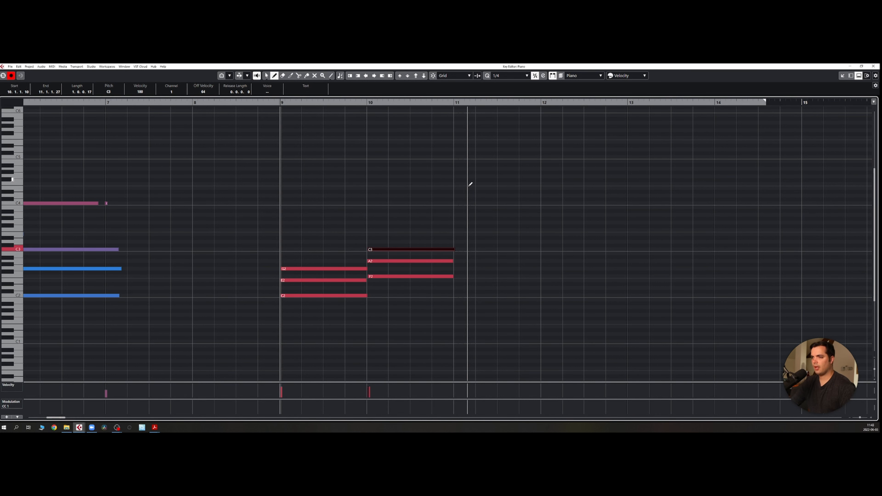
Copy the two chords in bars 9 and 10 to bar 11 and return the project cursor to bar 9
{"action": "left_click_drag", "start_coordinate": [302, 230], "coordinate": [344, 330]}
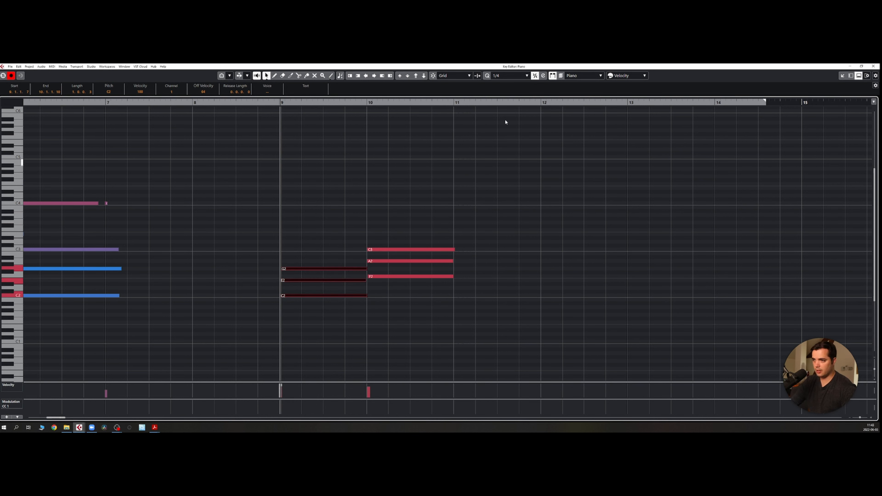
{"action": "left_click", "coordinate": [454, 103]}
{"action": "left_click_drag", "start_coordinate": [289, 204], "coordinate": [425, 347]}
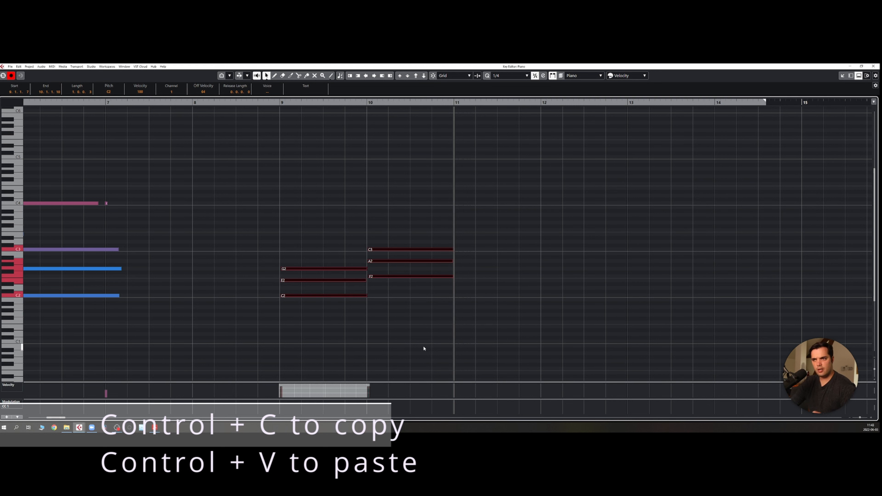
{"action": "left_click_drag", "start_coordinate": [287, 174], "coordinate": [443, 360]}
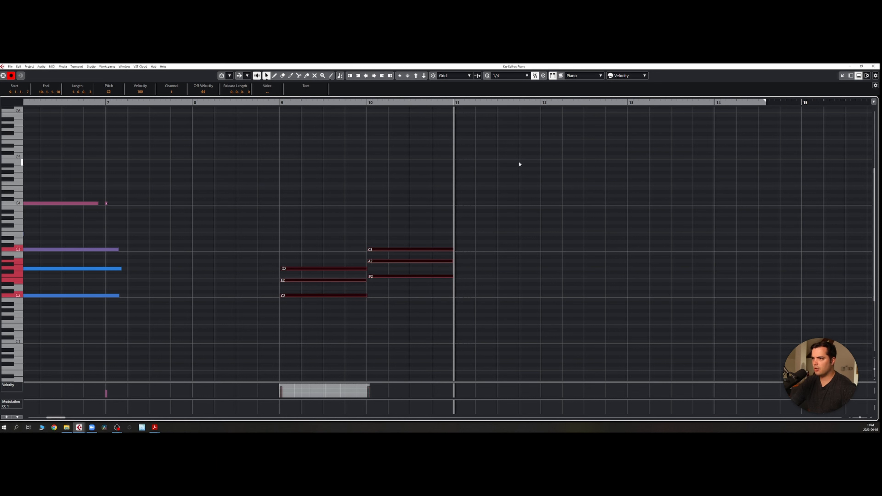
{"action": "key", "text": "ctrl+v"}
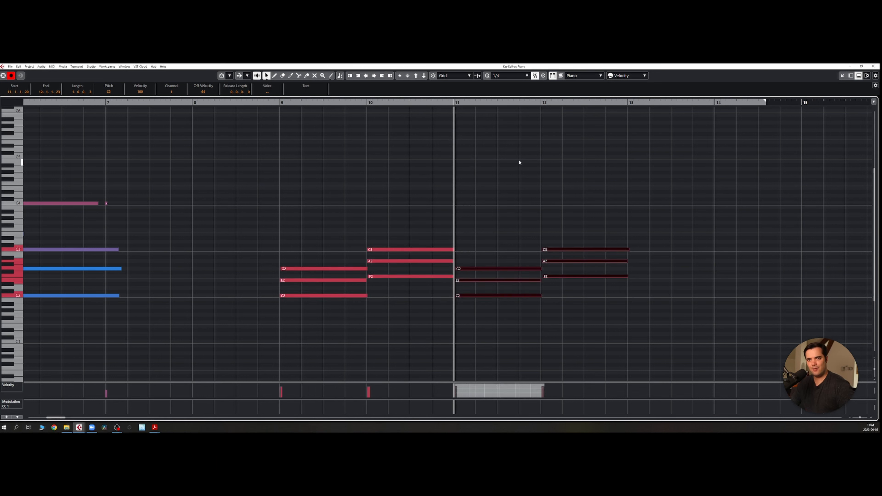
{"action": "left_click", "coordinate": [281, 104]}
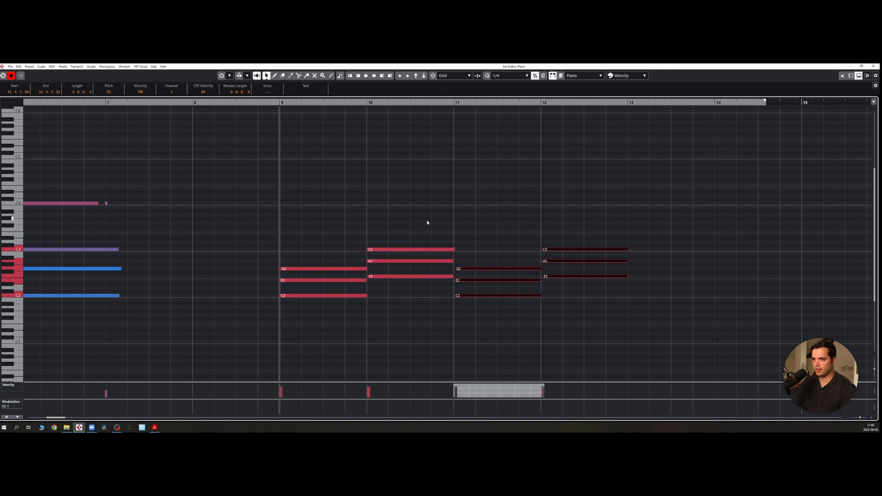
Play back the four chords from bar 9, activate the Draw tool and set the quantize preset to 1/8
{"action": "key", "text": "space"}
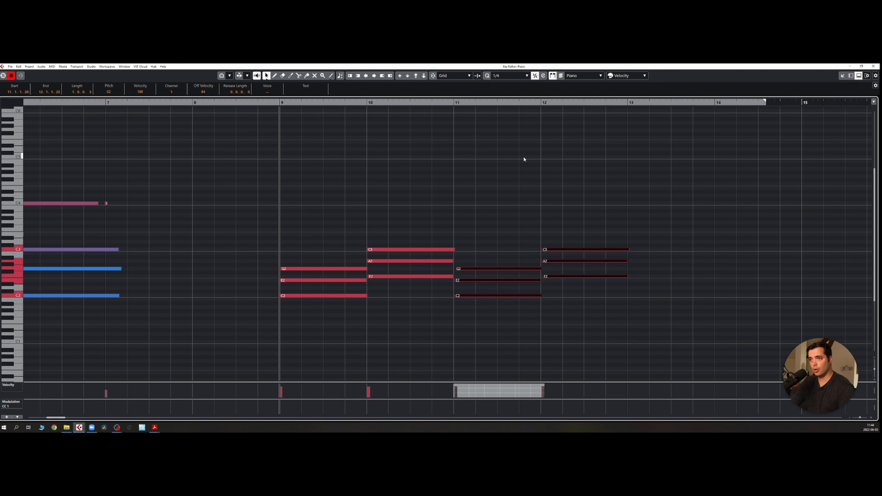
{"action": "left_click", "coordinate": [274, 76]}
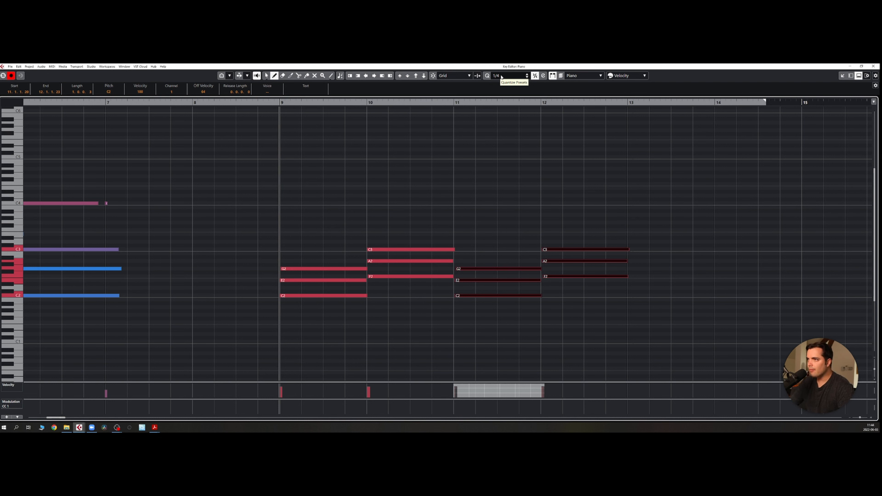
{"action": "left_click", "coordinate": [501, 77]}
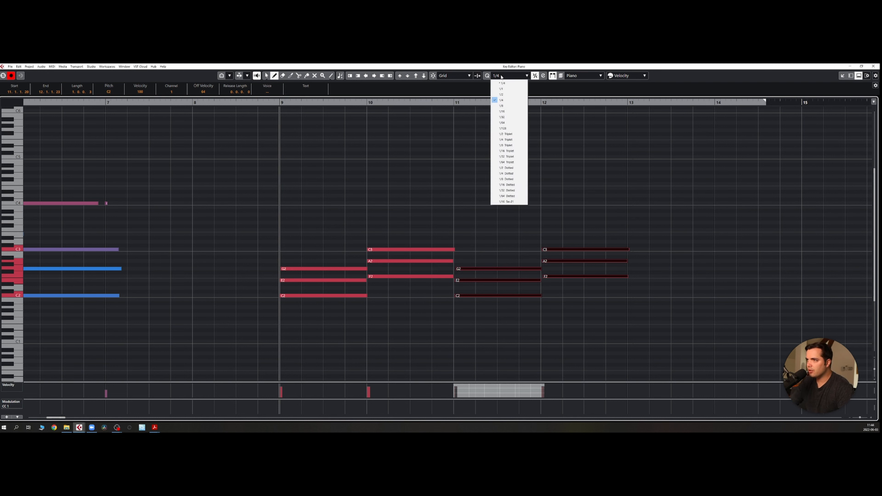
{"action": "left_click", "coordinate": [517, 109]}
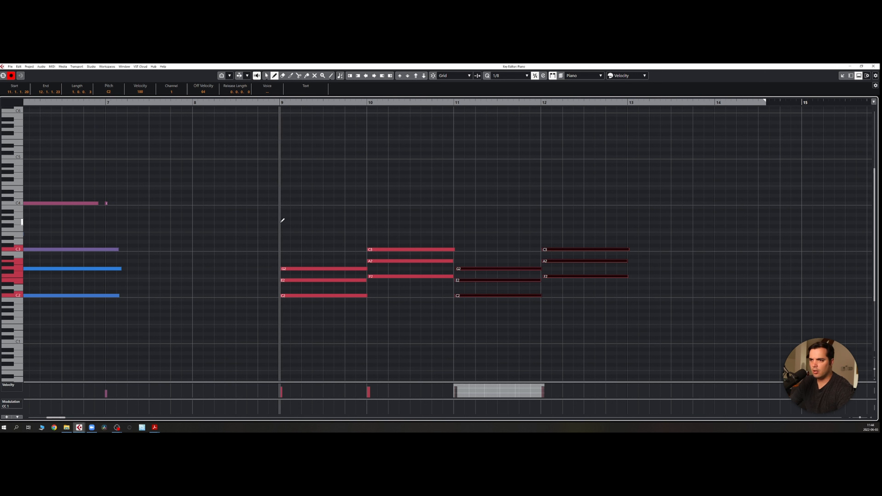
Draw a melody of consecutive eighth notes G3, C4, C4 and E4 from the start of bar 9
{"action": "left_click_drag", "start_coordinate": [282, 222], "coordinate": [290, 222]}
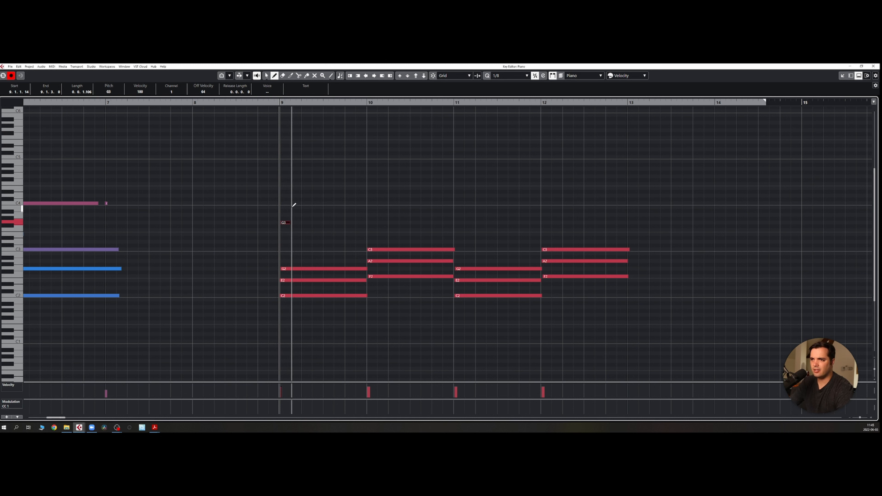
{"action": "left_click_drag", "start_coordinate": [292, 203], "coordinate": [300, 204]}
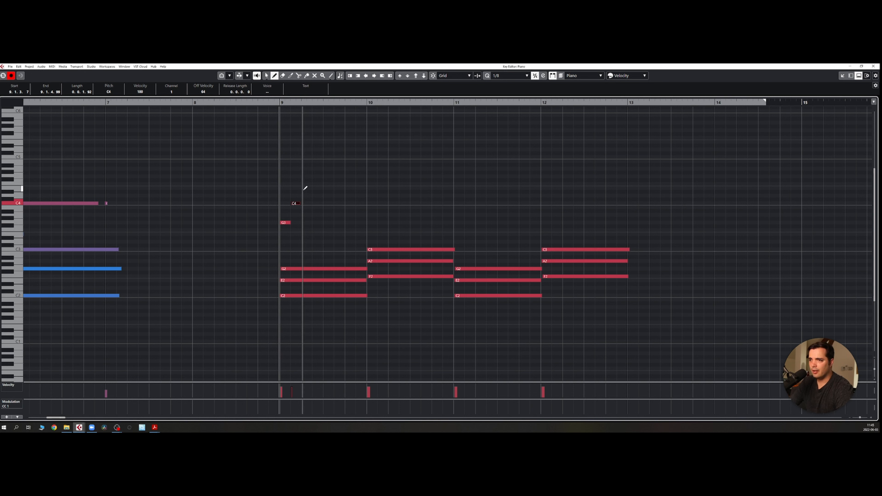
{"action": "left_click_drag", "start_coordinate": [304, 196], "coordinate": [311, 196]}
{"action": "key", "text": "Down"}
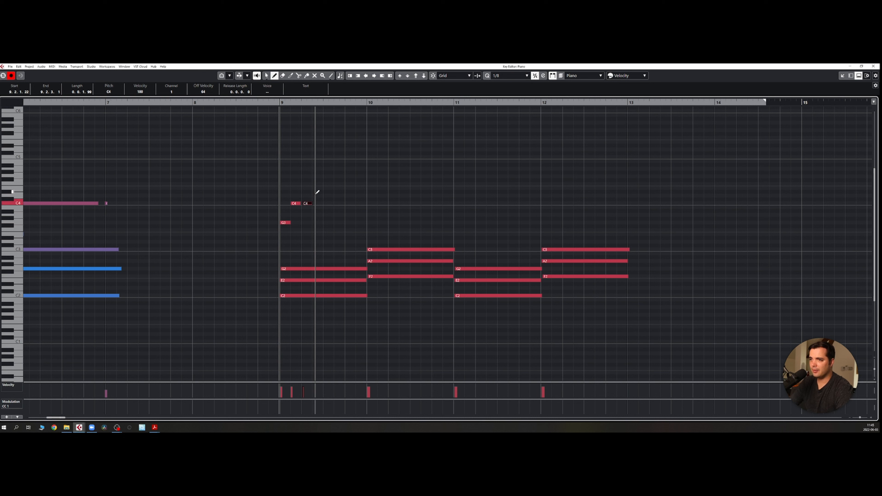
{"action": "left_click_drag", "start_coordinate": [315, 192], "coordinate": [326, 191]}
{"action": "key", "text": "Up"}
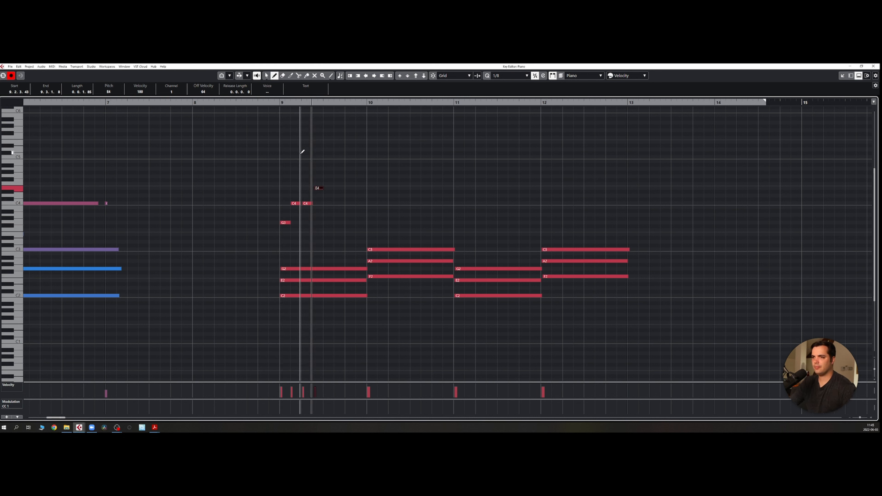
Add a long C4 from beat 3 to the end of bar 9 and play back the melody with the chords
{"action": "key", "text": "space"}
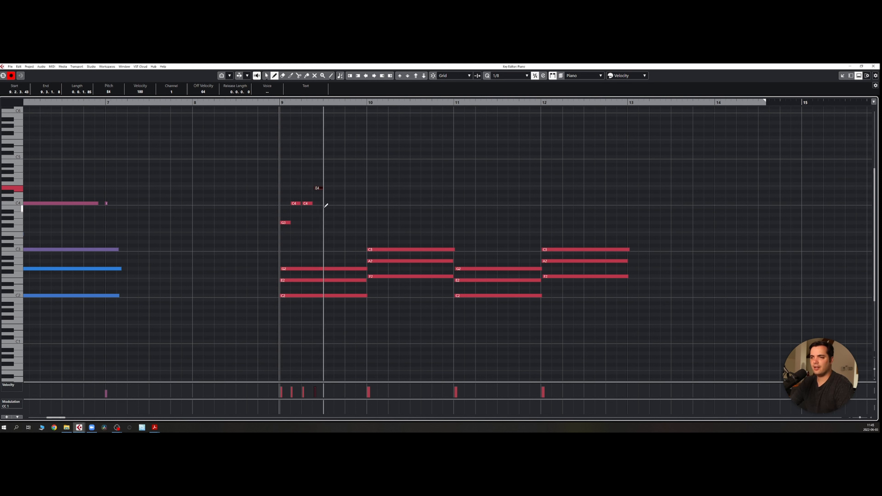
{"action": "left_click", "coordinate": [326, 203]}
{"action": "left_click_drag", "start_coordinate": [327, 203], "coordinate": [369, 203]}
{"action": "key", "text": "space"}
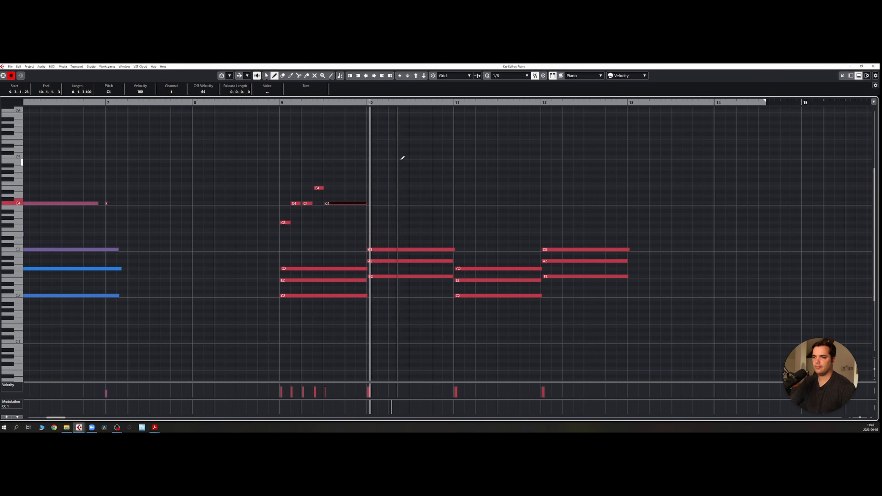
{"action": "key", "text": "space"}
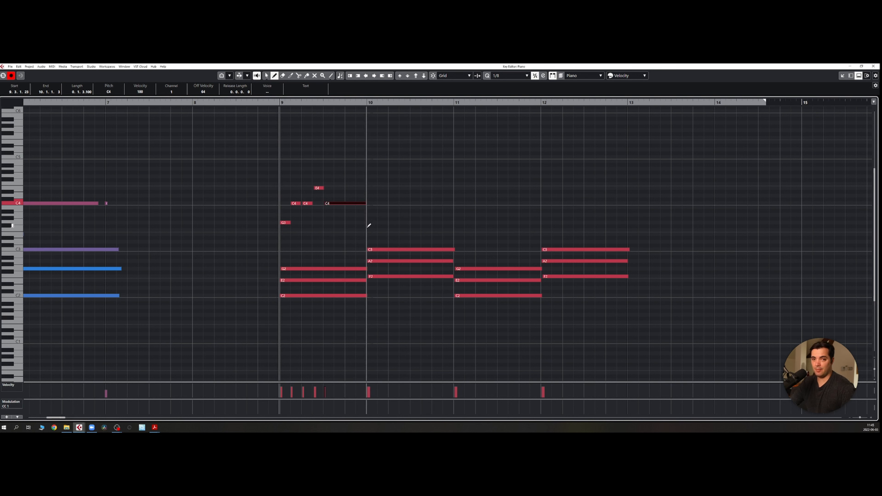
Draw the bar 10 melody F3, A3, F3 and C4, one note per beat, and play back both bars
{"action": "left_click_drag", "start_coordinate": [369, 230], "coordinate": [414, 218]}
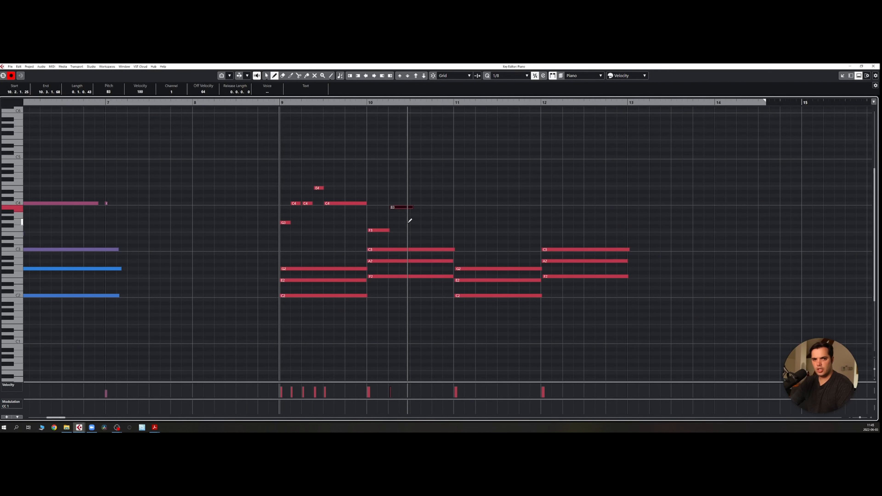
{"action": "key", "text": "Down"}
{"action": "key", "text": "Down"}
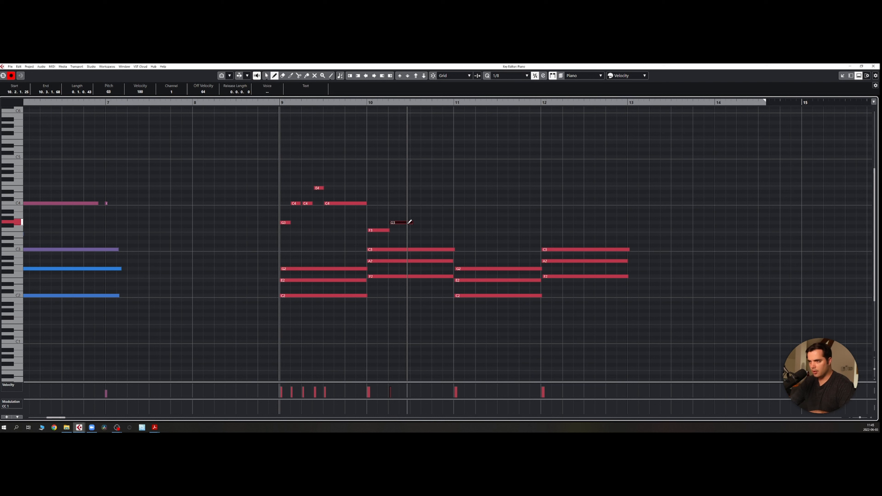
{"action": "key", "text": "Up"}
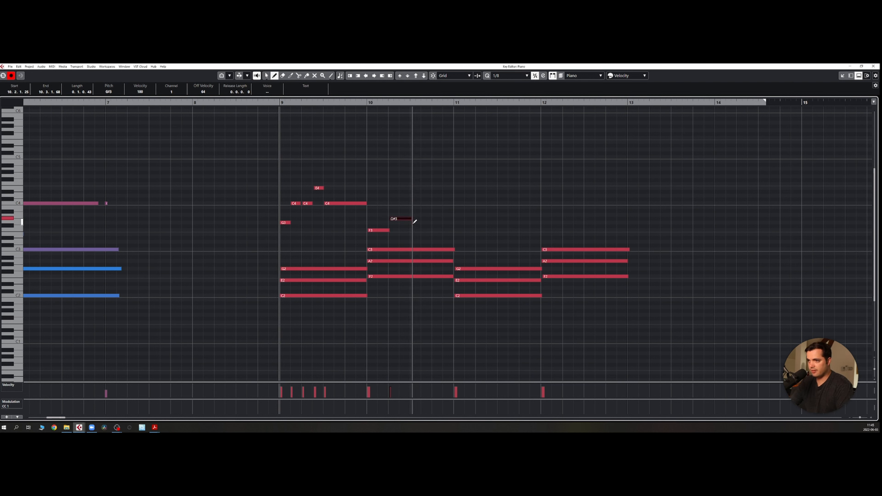
{"action": "key", "text": "Up"}
{"action": "mouse_move", "coordinate": [412, 230]}
{"action": "left_mouse_down"}
{"action": "mouse_move", "coordinate": [433, 231]}
{"action": "mouse_move", "coordinate": [442, 204]}
{"action": "mouse_move", "coordinate": [451, 204]}
{"action": "left_mouse_up"}
{"action": "key", "text": "space"}
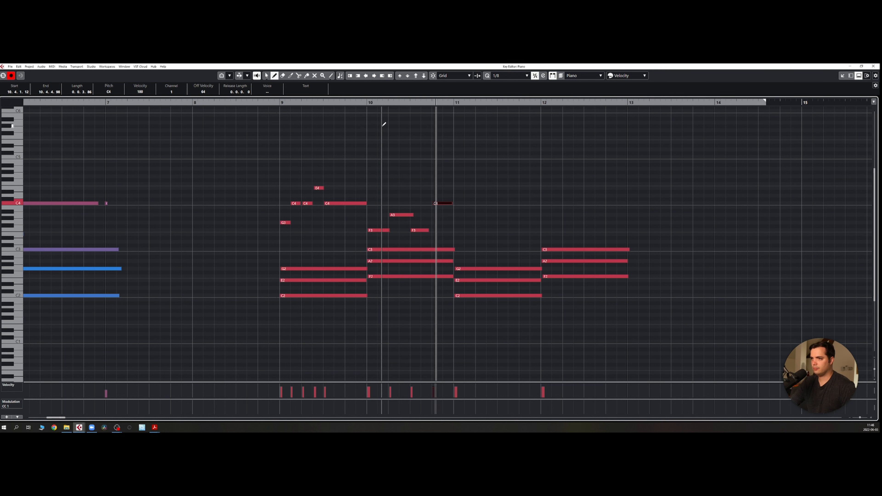
{"action": "key", "text": "space"}
Select all melody notes in bars 9 and 10 and copy them to the start of bar 11
{"action": "left_click", "coordinate": [267, 76]}
{"action": "left_click_drag", "start_coordinate": [266, 168], "coordinate": [473, 238]}
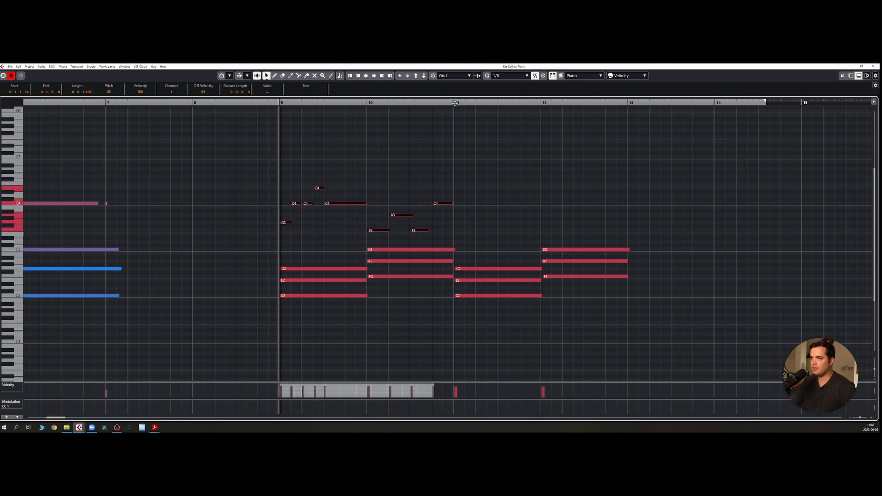
{"action": "left_click_drag", "start_coordinate": [221, 140], "coordinate": [463, 241]}
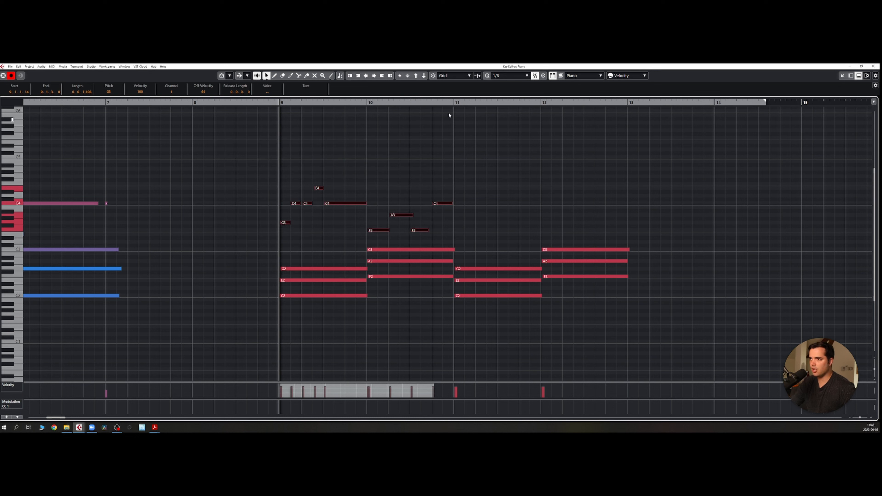
{"action": "left_click", "coordinate": [454, 103]}
{"action": "key", "text": "ctrl+v"}
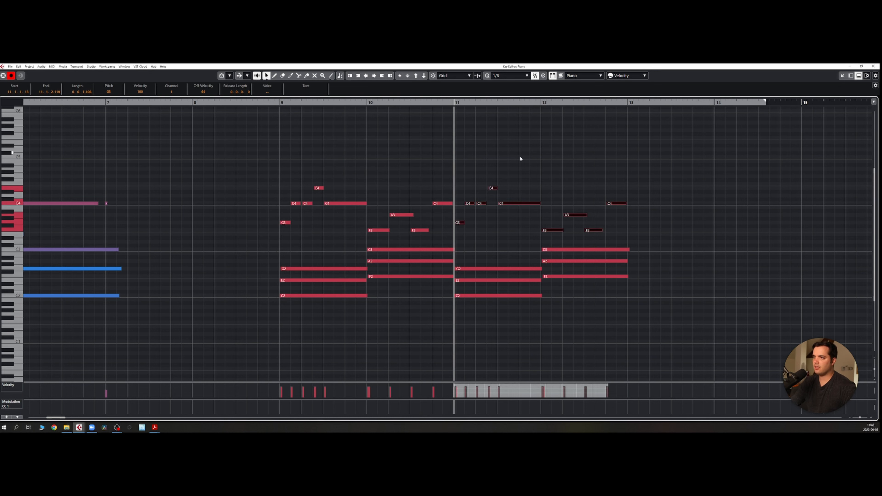
Play back the four bars of chords and melody from the start of bar 9
{"action": "left_click", "coordinate": [277, 103]}
{"action": "key", "text": "space"}
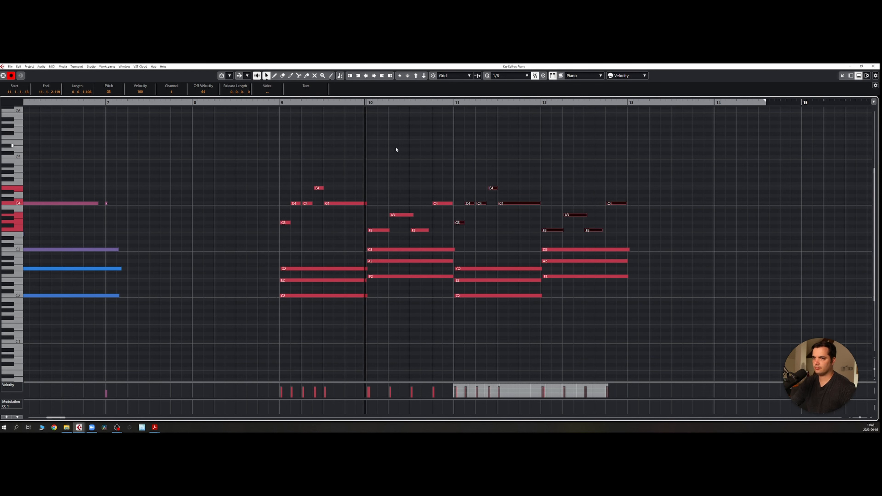
{"action": "left_click_drag", "start_coordinate": [544, 148], "coordinate": [482, 147]}
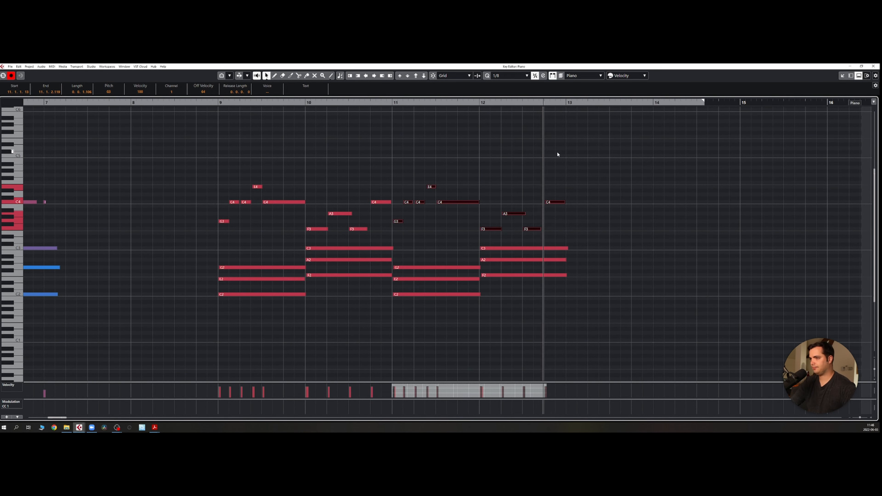
Quantize the melody notes in bar 9 to the 1/8 grid
{"action": "scroll", "coordinate": [247, 190], "scroll_direction": "up", "scroll_amount": 8}
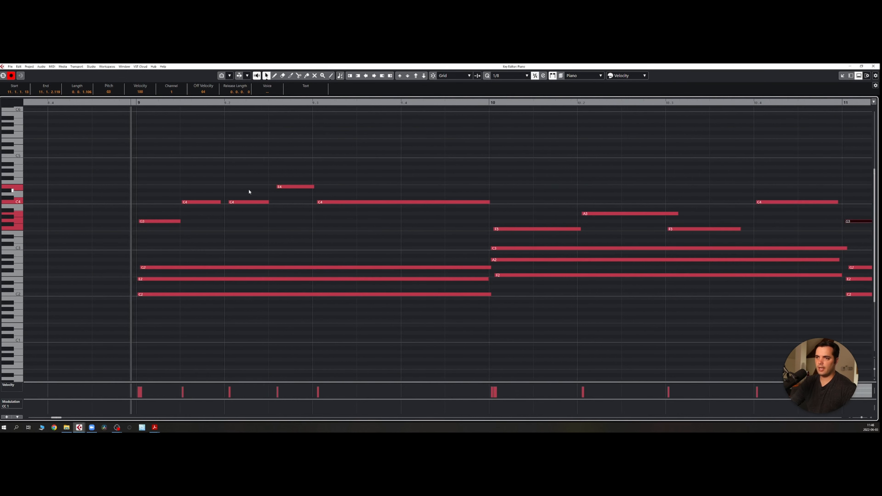
{"action": "scroll", "coordinate": [248, 200], "scroll_direction": "down", "scroll_amount": 5}
{"action": "left_click_drag", "start_coordinate": [232, 161], "coordinate": [266, 230]}
{"action": "key", "text": "q"}
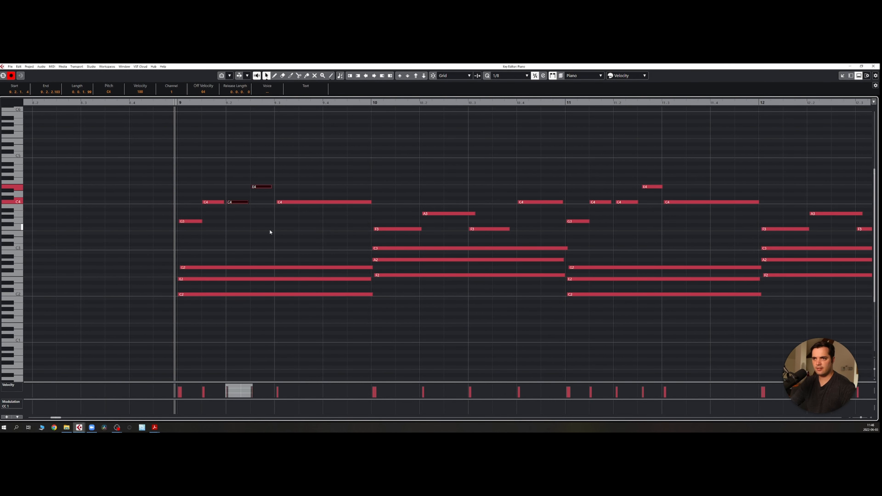
{"action": "left_click_drag", "start_coordinate": [199, 185], "coordinate": [211, 213]}
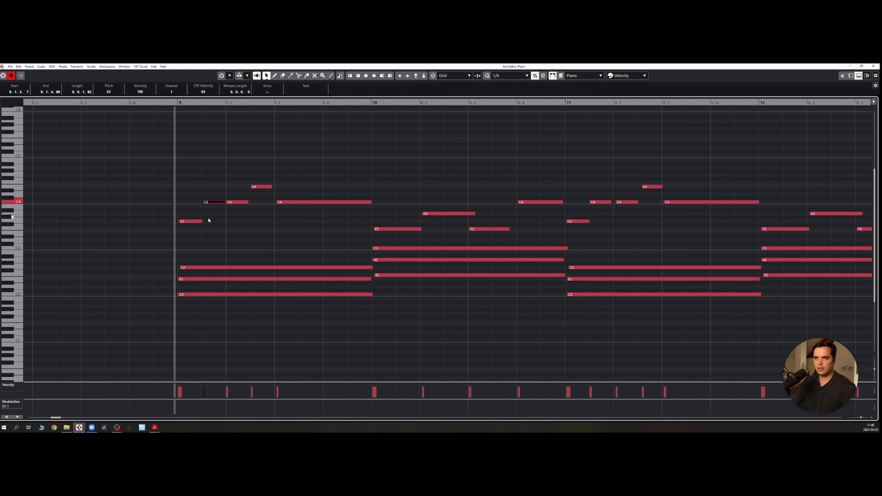
{"action": "left_click", "coordinate": [190, 221]}
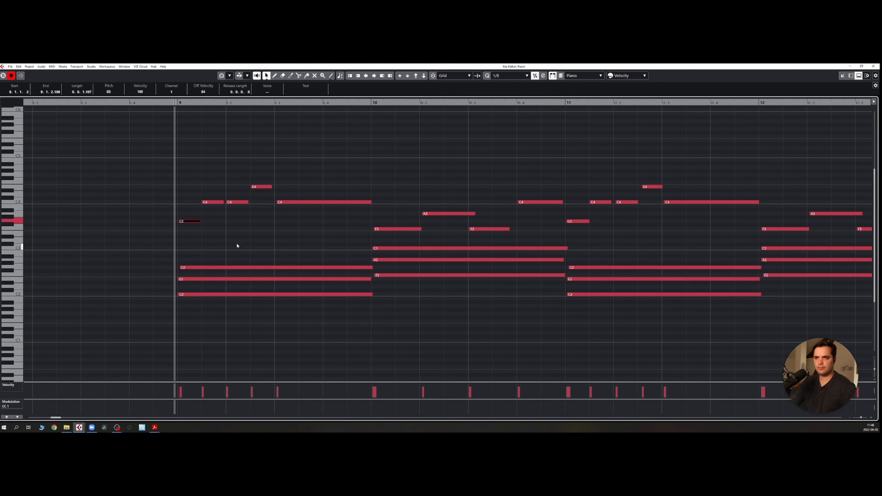
{"action": "left_click_drag", "start_coordinate": [330, 163], "coordinate": [311, 227]}
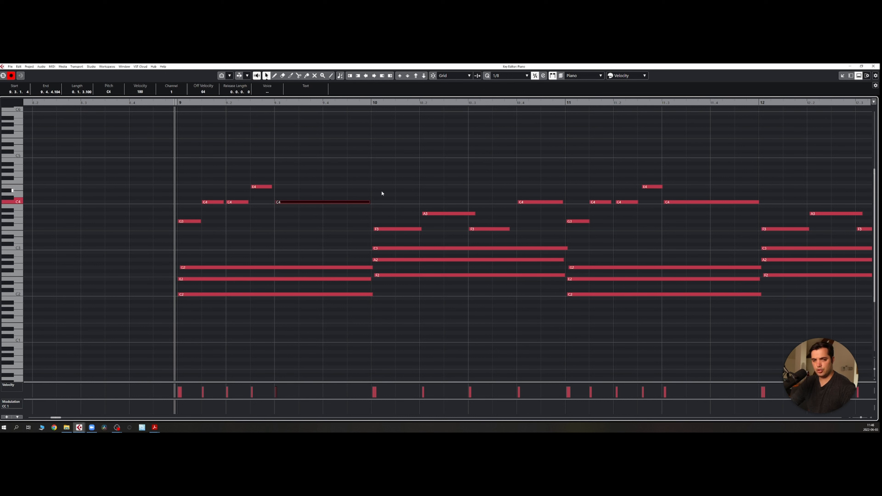
Quantize the melody notes in bar 10 and the first melody note of bar 11 to the 1/8 grid
{"action": "left_click_drag", "start_coordinate": [385, 204], "coordinate": [394, 231]}
{"action": "key", "text": "q"}
{"action": "left_click_drag", "start_coordinate": [441, 205], "coordinate": [487, 231]}
{"action": "key", "text": "q"}
{"action": "key", "text": "q"}
{"action": "key", "text": "q"}
{"action": "left_click_drag", "start_coordinate": [524, 183], "coordinate": [584, 231]}
{"action": "key", "text": "q"}
Quantize the remaining melody notes in bars 11 and 12 to the 1/8 grid and clear the selection
{"action": "left_click_drag", "start_coordinate": [592, 185], "coordinate": [641, 206]}
{"action": "key", "text": "q"}
{"action": "left_click_drag", "start_coordinate": [643, 170], "coordinate": [867, 242]}
{"action": "key", "text": "q"}
{"action": "left_click", "coordinate": [240, 240]}
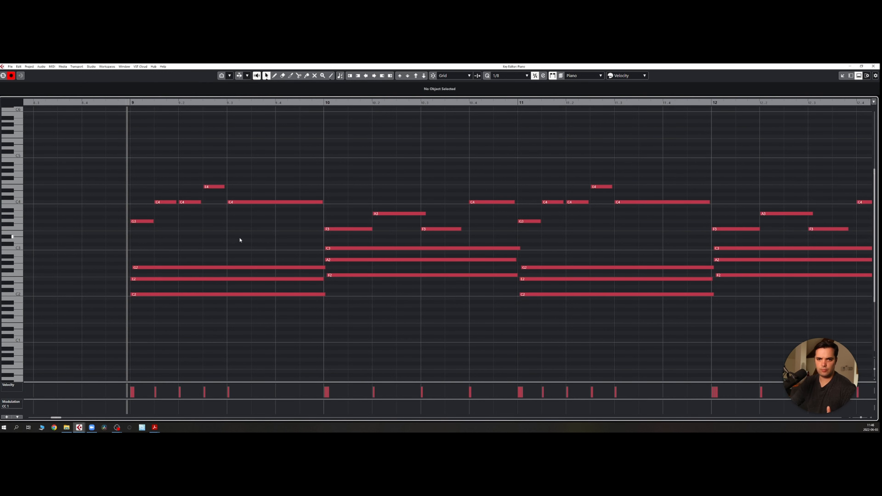
Quantize the chords in bars 9 through 12 one after another and play back the result from bar 9
{"action": "key", "text": "g"}
{"action": "key", "text": "g"}
{"action": "left_click_drag", "start_coordinate": [239, 256], "coordinate": [281, 300]}
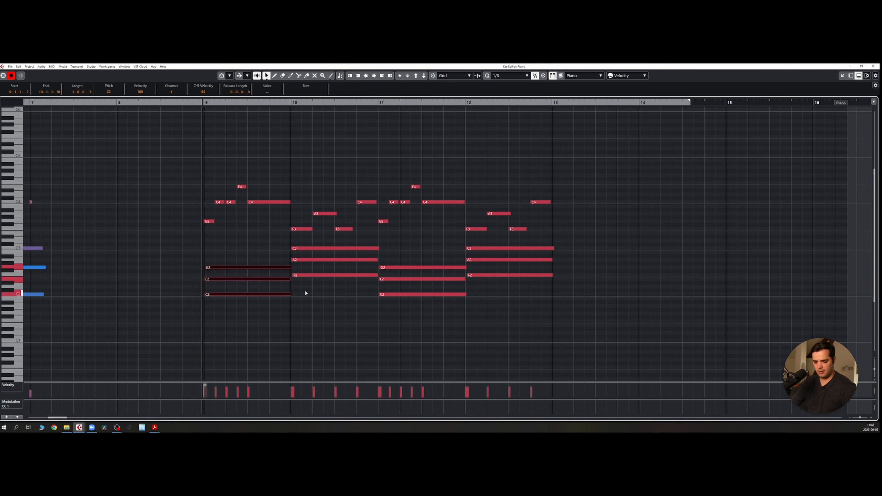
{"action": "left_click_drag", "start_coordinate": [327, 242], "coordinate": [342, 282]}
{"action": "left_click_drag", "start_coordinate": [408, 260], "coordinate": [428, 300]}
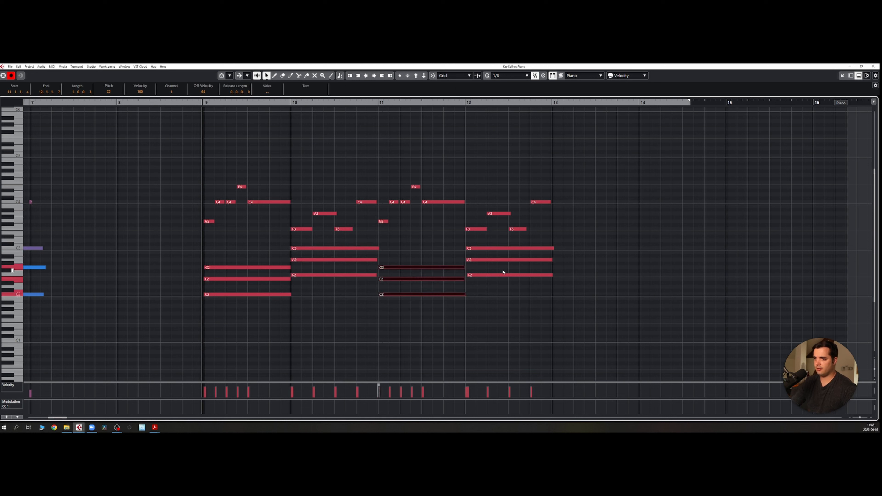
{"action": "left_click_drag", "start_coordinate": [495, 245], "coordinate": [504, 284]}
{"action": "key", "text": "space"}
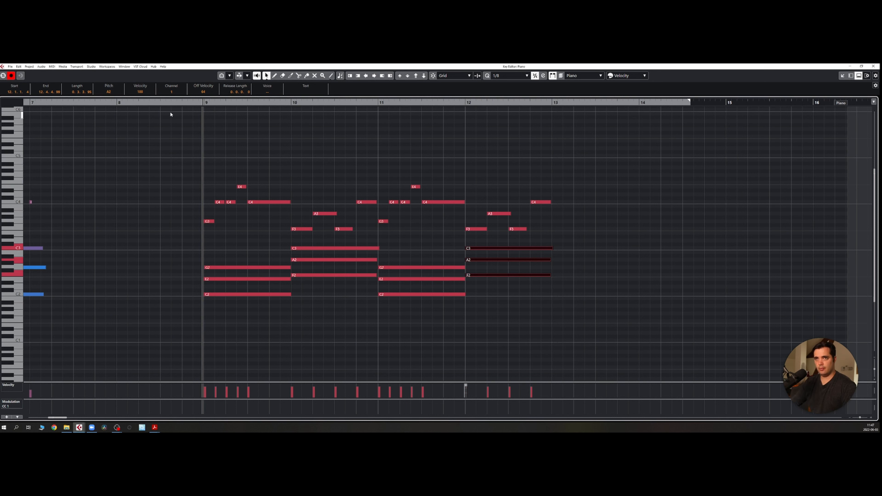
Show the Key Editor in the Project window's lower zone, reopen the Piano part in its own window and dock it again
{"action": "left_click", "coordinate": [842, 76]}
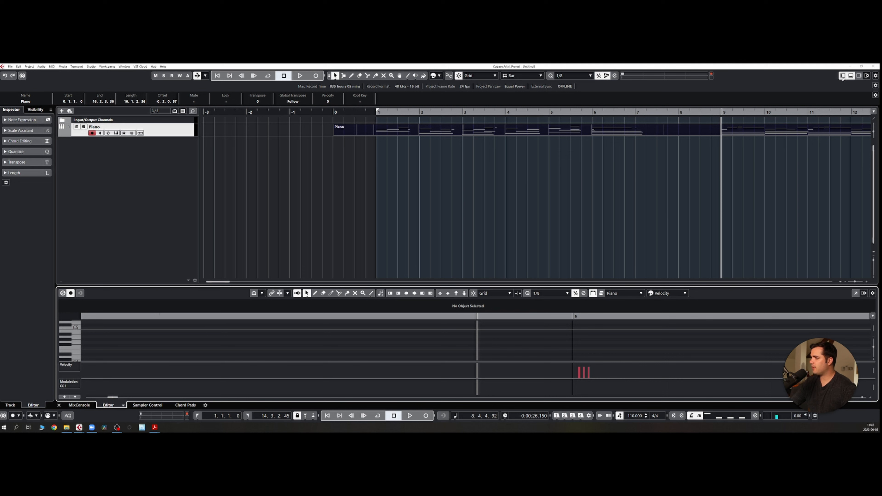
{"action": "double_click", "coordinate": [787, 134]}
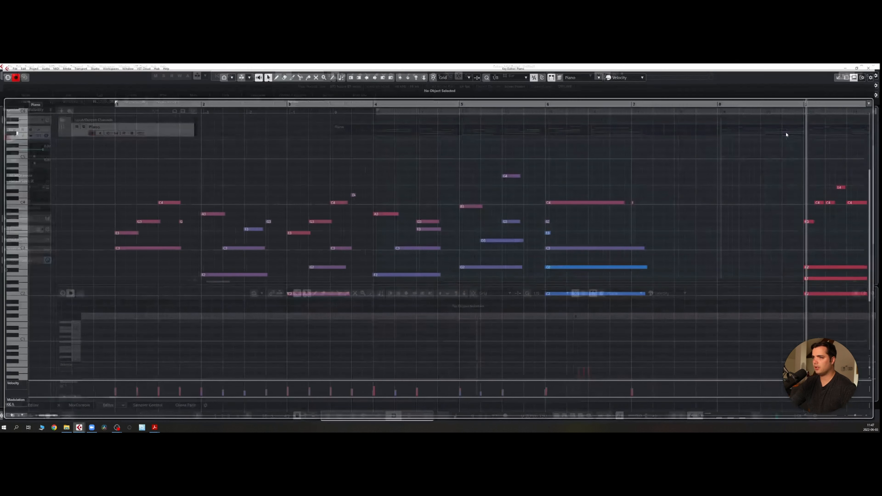
{"action": "left_click", "coordinate": [843, 76]}
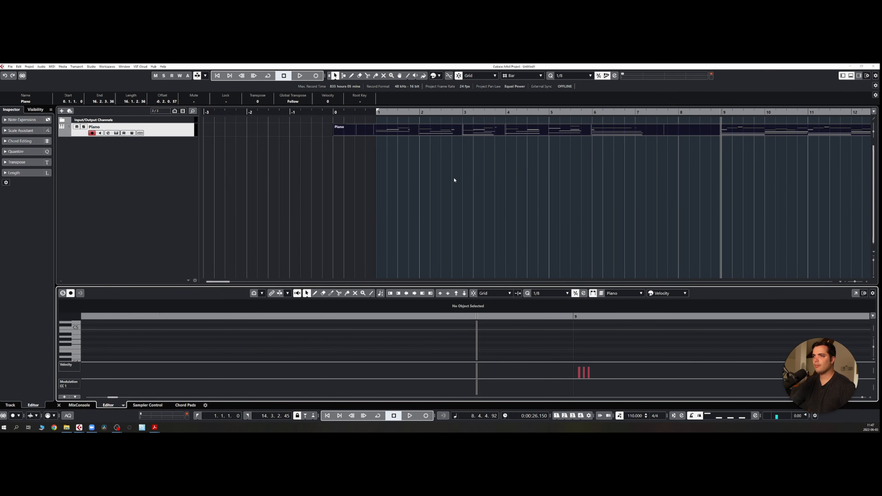
Play the Piano part from bar 9 in the Project window with the whole part in view
{"action": "scroll", "coordinate": [371, 185], "scroll_direction": "right", "scroll_amount": 3}
{"action": "left_click", "coordinate": [288, 111]}
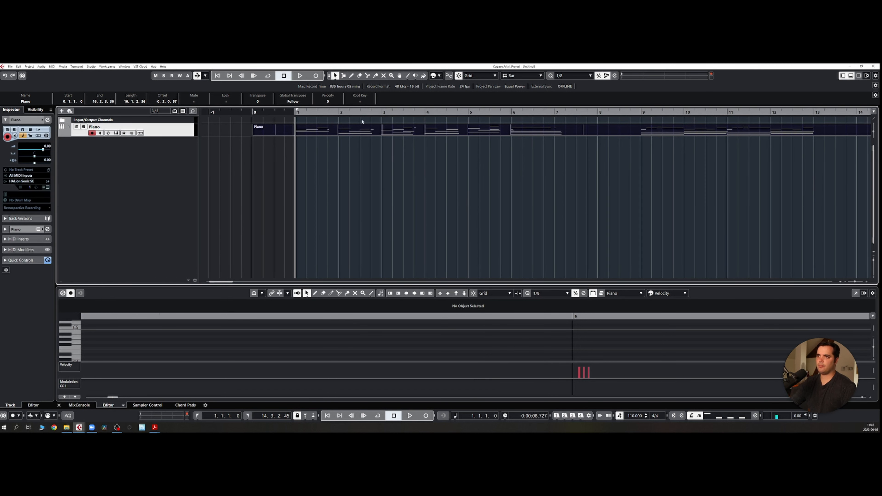
{"action": "key", "text": "g"}
{"action": "left_click", "coordinate": [488, 112]}
{"action": "key", "text": "space"}
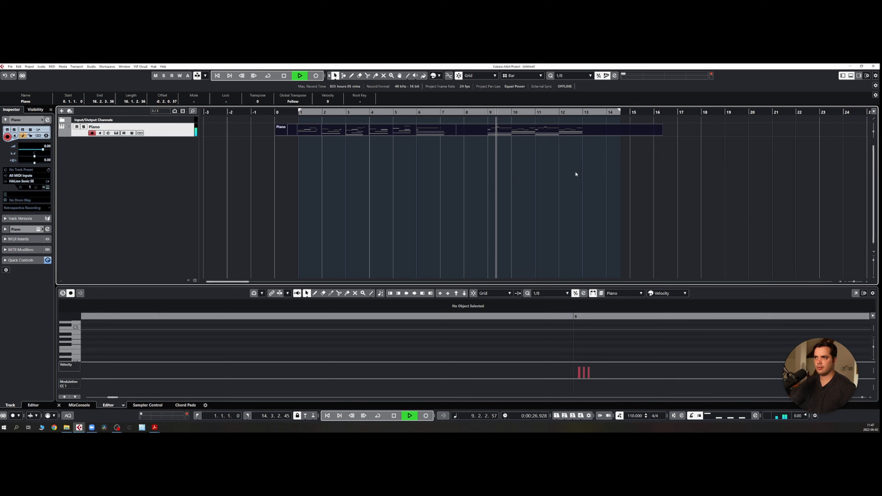
{"action": "scroll", "coordinate": [528, 166], "scroll_direction": "right", "scroll_amount": 3}
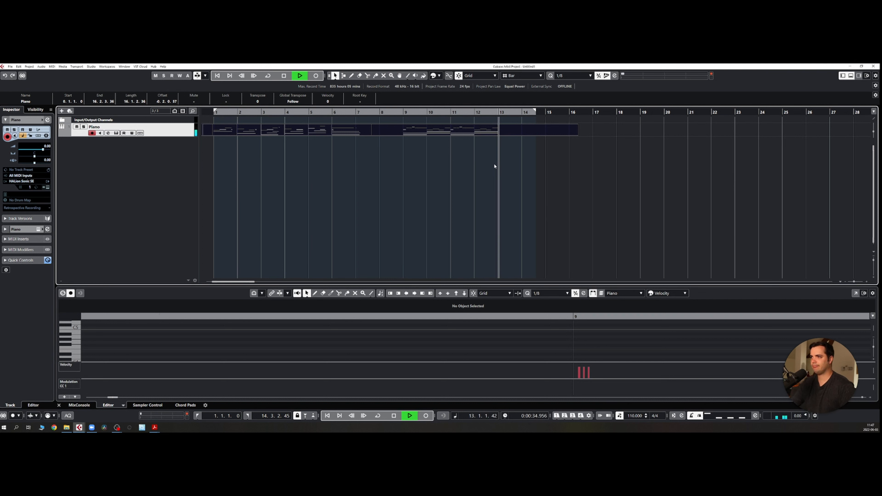
{"action": "key", "text": "space"}
{"action": "right_click", "coordinate": [115, 149]}
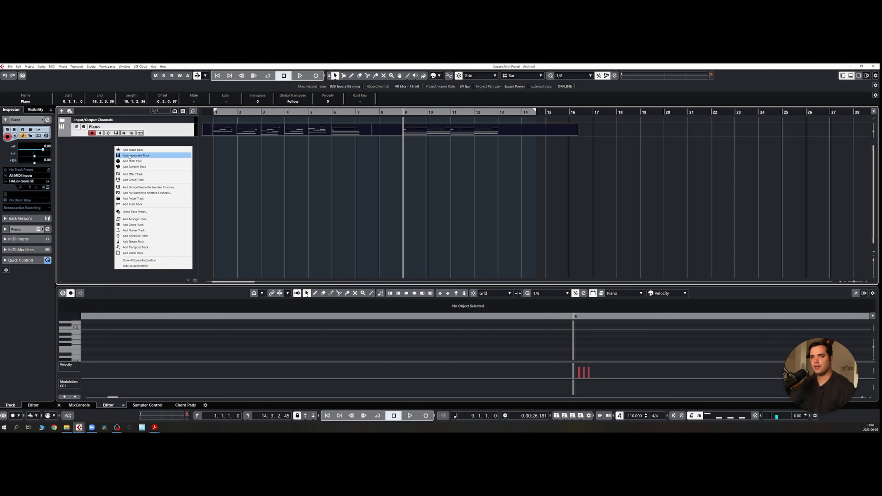
{"action": "left_click", "coordinate": [130, 156]}
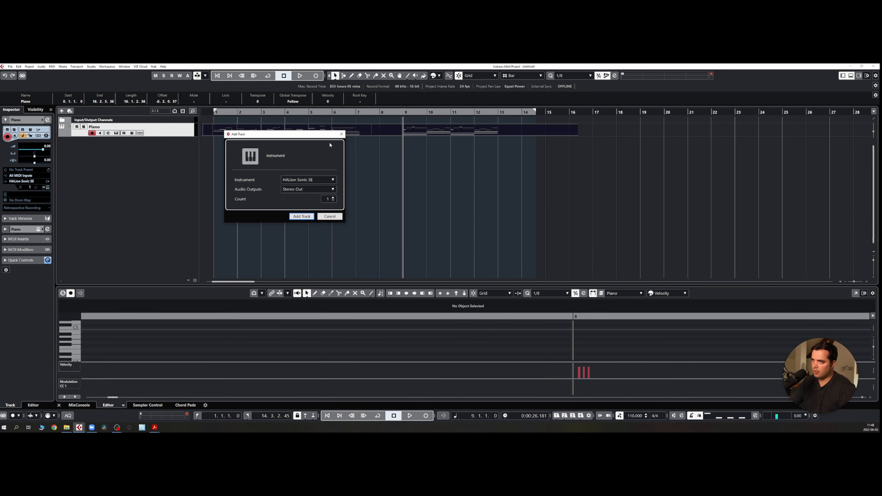
{"action": "left_click", "coordinate": [342, 134]}
Add one new instrument track using HALion Sonic SE, with its audio routed to Stereo Out
{"action": "right_click", "coordinate": [122, 145]}
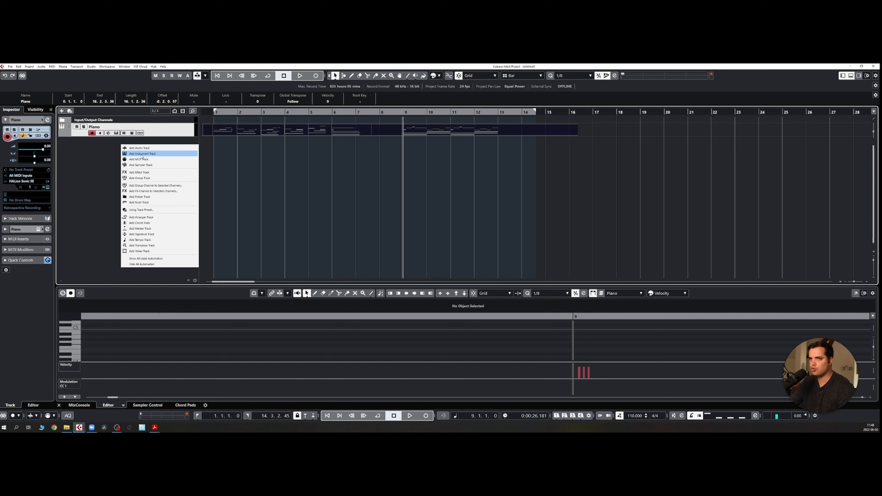
{"action": "left_click", "coordinate": [141, 154]}
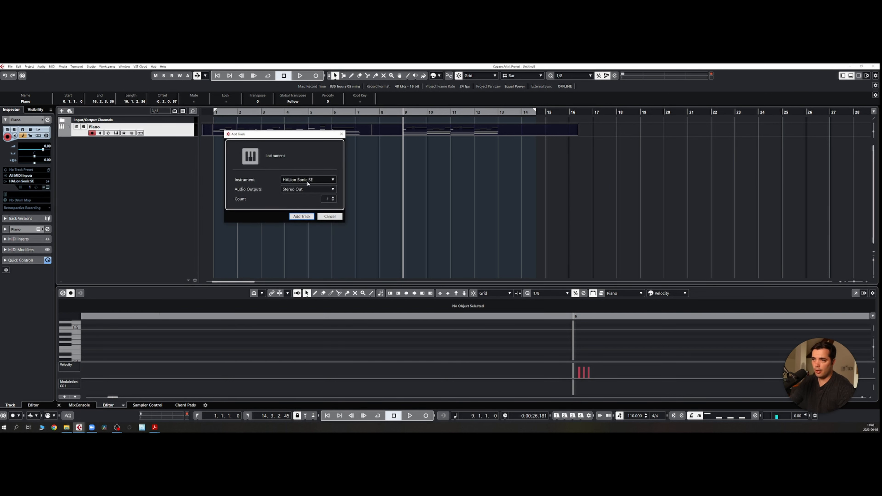
{"action": "left_click", "coordinate": [302, 216]}
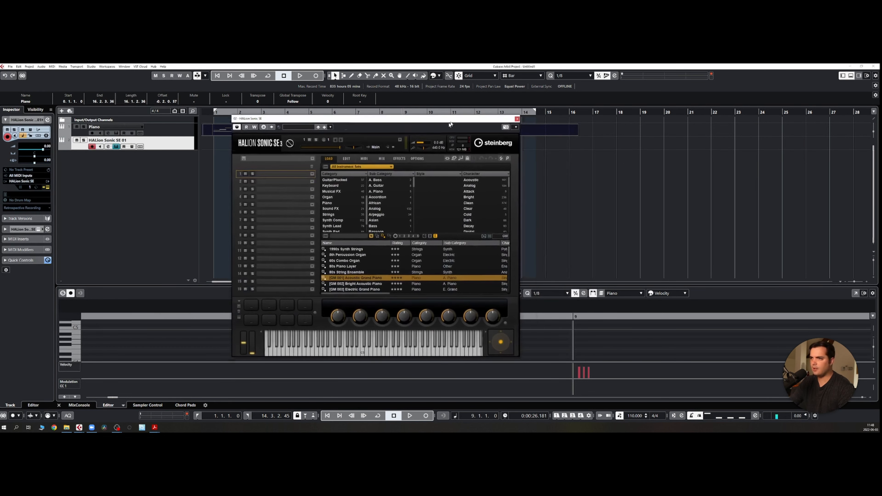
Filter the HALion Sonic SE sounds to Drum&Perc and Drumset GM, and load the [GM 129] Stereo GM Kit
{"action": "left_click_drag", "start_coordinate": [450, 125], "coordinate": [428, 133]}
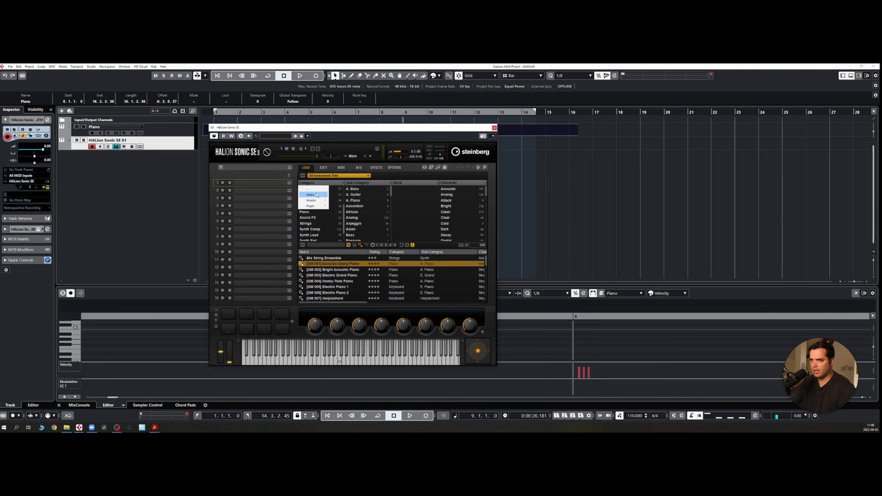
{"action": "left_click", "coordinate": [318, 189]}
{"action": "scroll", "coordinate": [318, 195], "scroll_direction": "down", "scroll_amount": 2}
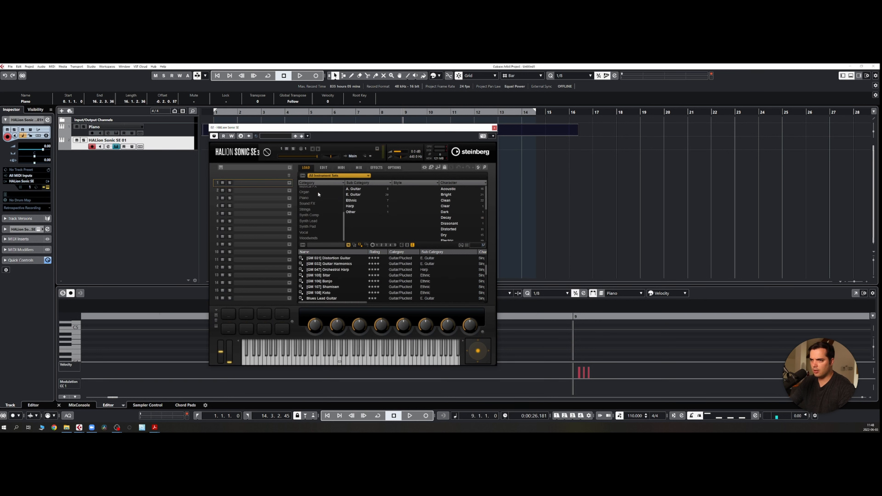
{"action": "left_click", "coordinate": [313, 239]}
{"action": "scroll", "coordinate": [312, 219], "scroll_direction": "up", "scroll_amount": 3}
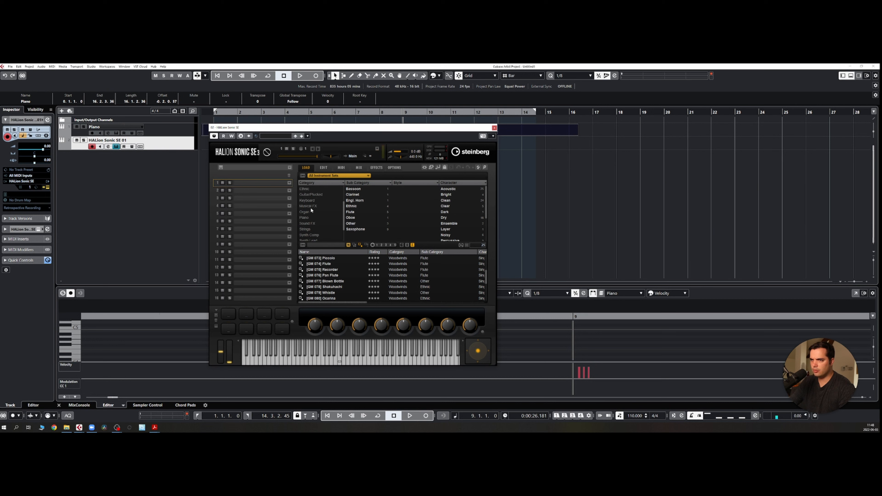
{"action": "scroll", "coordinate": [312, 205], "scroll_direction": "up", "scroll_amount": 1}
{"action": "left_click", "coordinate": [315, 207]}
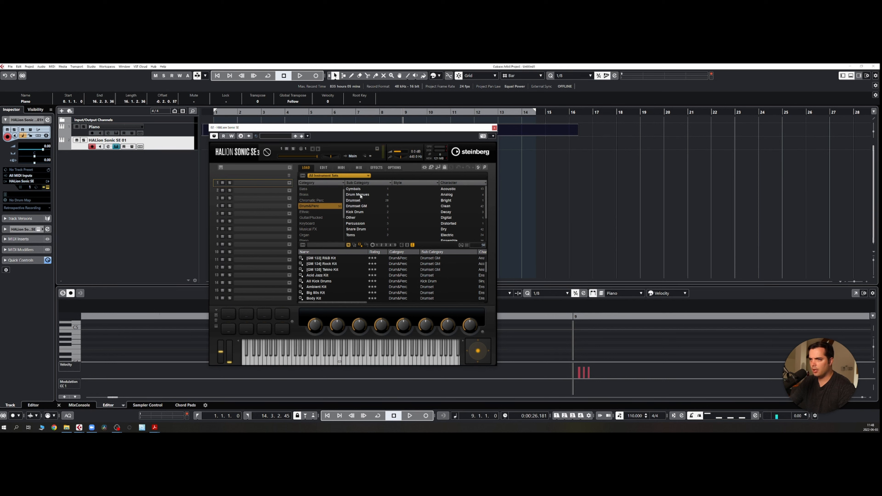
{"action": "left_click", "coordinate": [359, 208]}
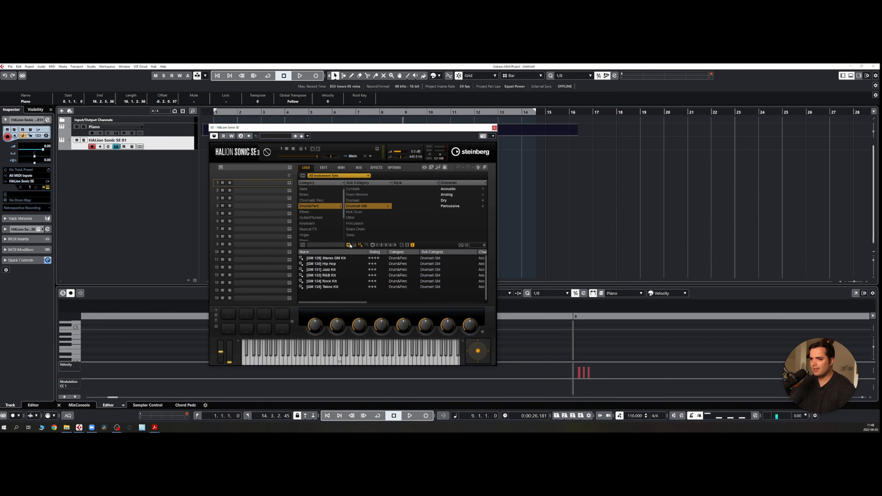
{"action": "left_click", "coordinate": [331, 258]}
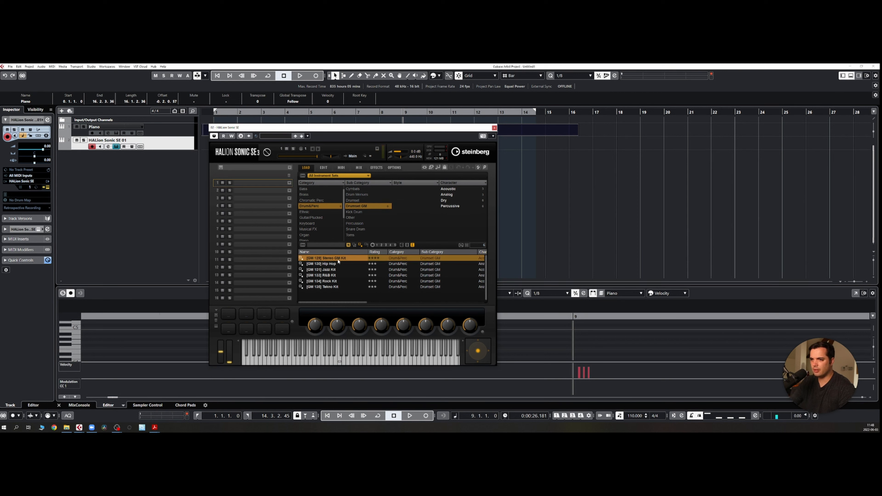
{"action": "double_click", "coordinate": [337, 260]}
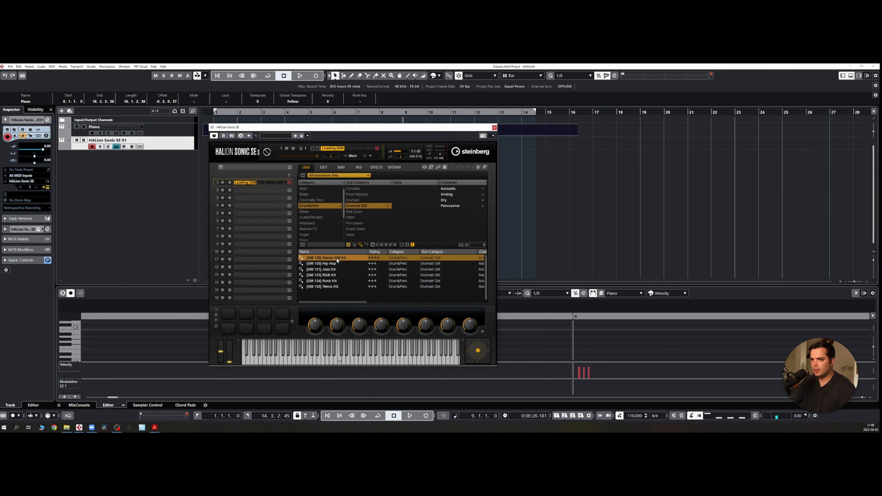
Move the HALion Sonic SE window clear of the arrangement and record a drum part on its track from bar 9
{"action": "left_click_drag", "start_coordinate": [406, 131], "coordinate": [705, 137]}
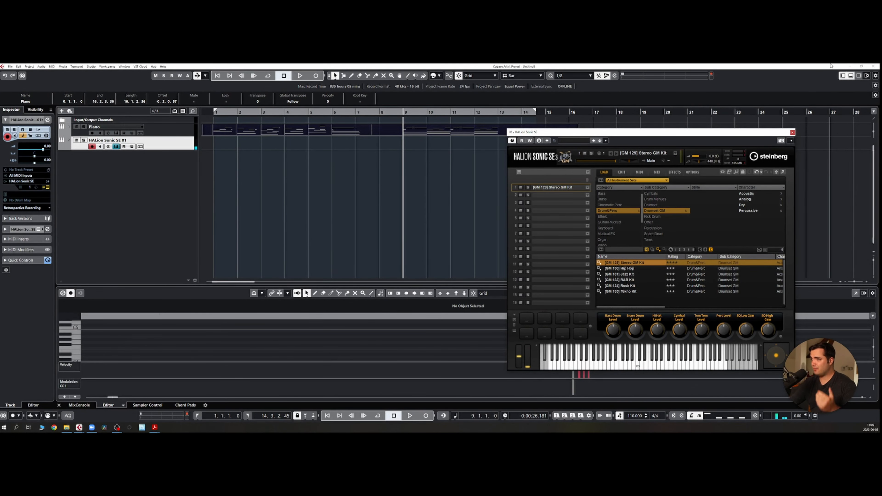
{"action": "left_click_drag", "start_coordinate": [776, 134], "coordinate": [862, 155]}
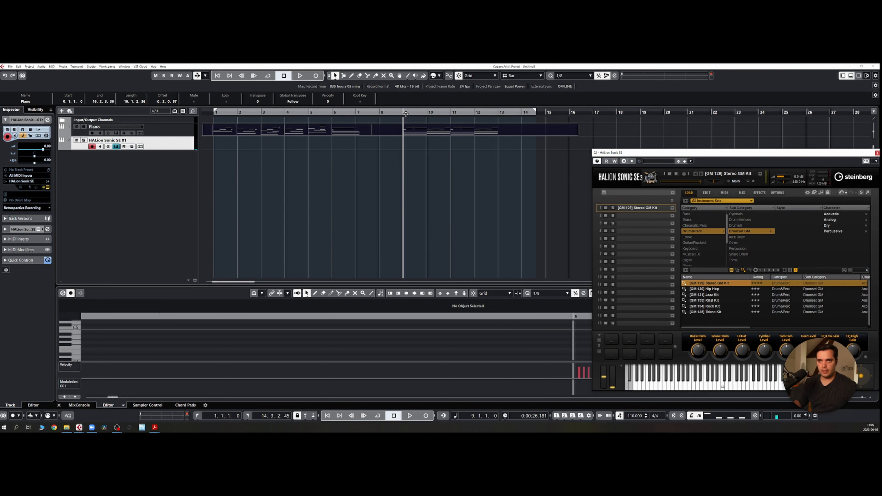
{"action": "key", "text": "KP_Multiply"}
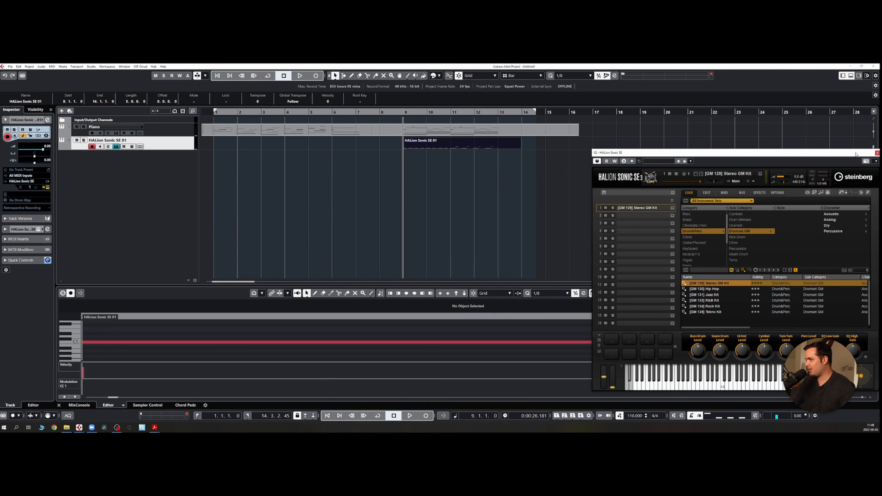
Open the recorded drum part in the Key Editor, quantize all its notes to the 1/8 grid and clear the selection
{"action": "double_click", "coordinate": [443, 145]}
{"action": "left_click_drag", "start_coordinate": [216, 218], "coordinate": [356, 147]}
{"action": "left_click_drag", "start_coordinate": [163, 193], "coordinate": [592, 327]}
{"action": "left_click", "coordinate": [460, 181]}
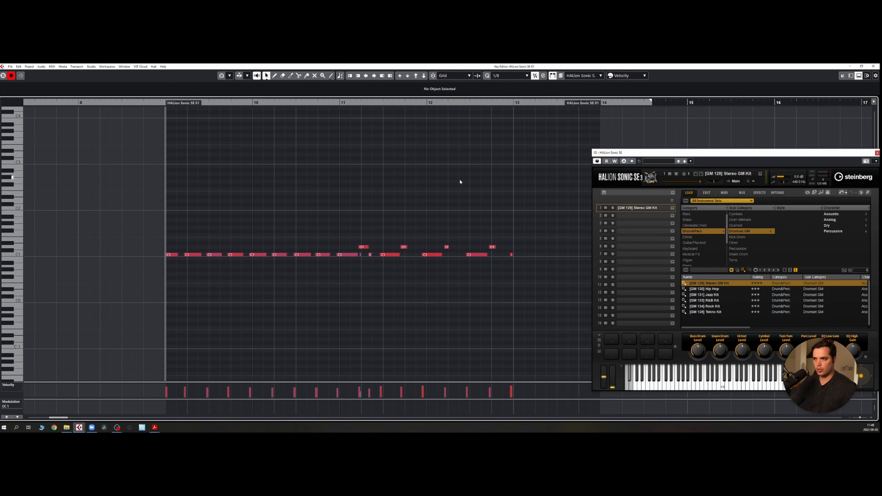
{"action": "left_click_drag", "start_coordinate": [560, 208], "coordinate": [110, 298]}
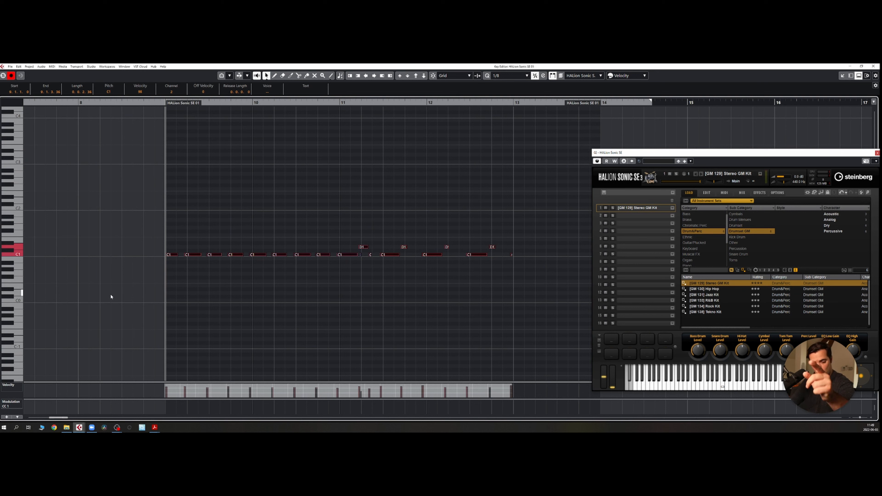
{"action": "left_click_drag", "start_coordinate": [141, 181], "coordinate": [581, 317]}
{"action": "left_click_drag", "start_coordinate": [553, 202], "coordinate": [93, 316]}
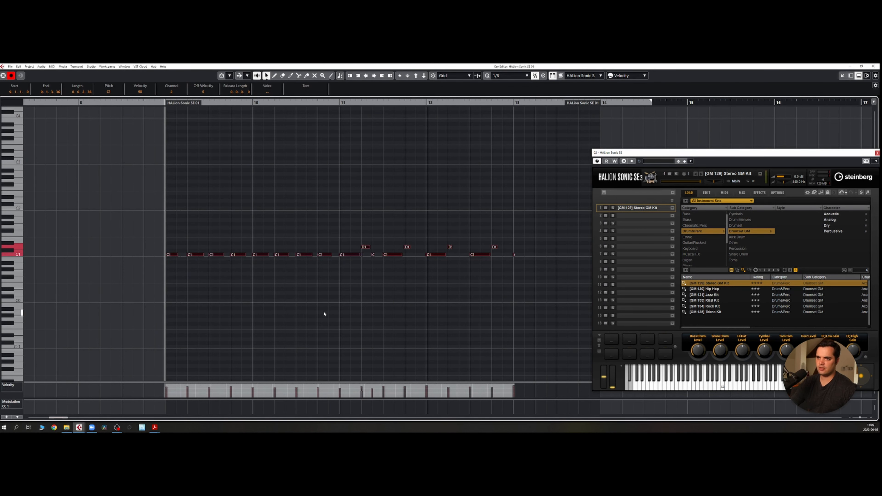
{"action": "left_click", "coordinate": [376, 268]}
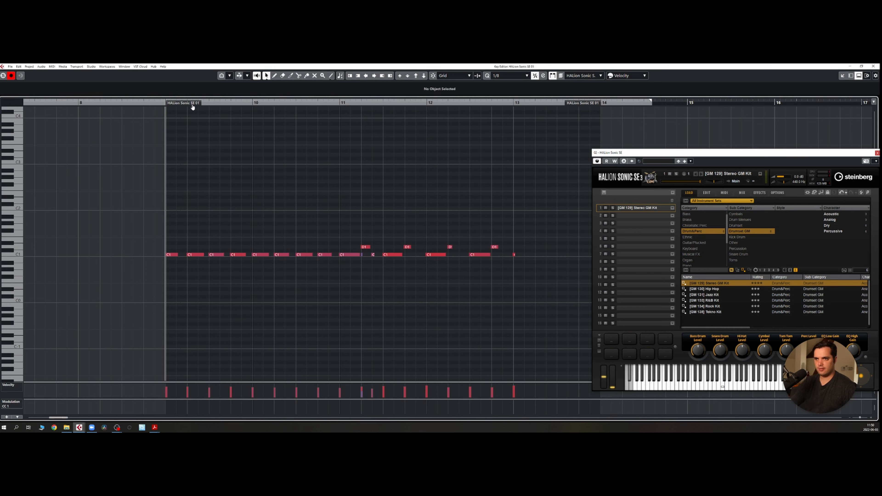
Play the drum part from bar 9 through the start of bar 13
{"action": "key", "text": "space"}
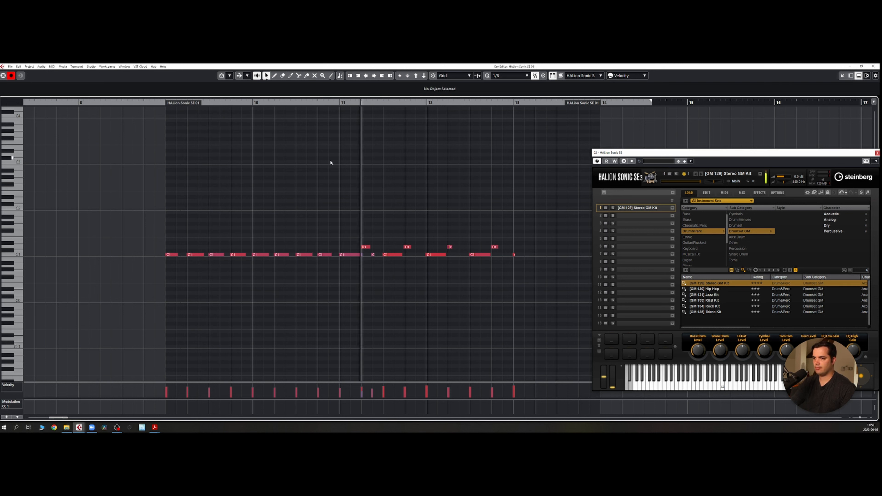
{"action": "left_click_drag", "start_coordinate": [501, 171], "coordinate": [414, 168]}
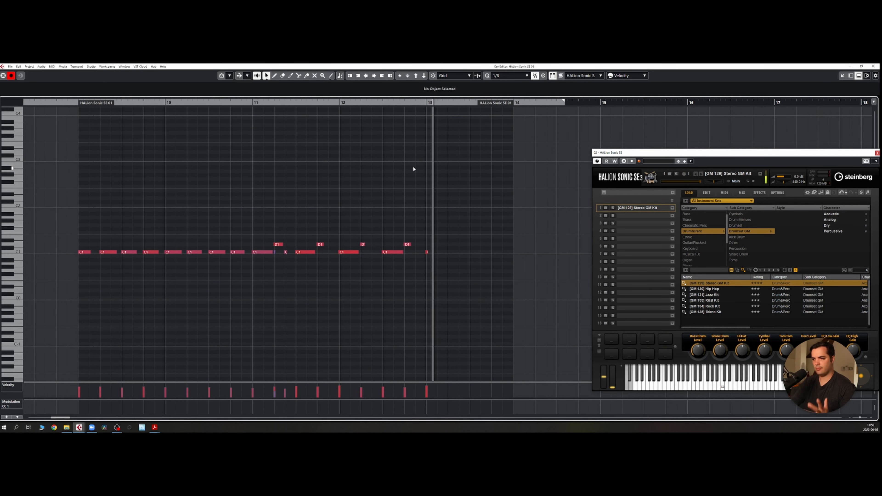
{"action": "key", "text": "space"}
Audition drum sounds, draw a C#2 note at the start of bar 9 and play the drum part from there
{"action": "left_click_drag", "start_coordinate": [190, 171], "coordinate": [271, 241]}
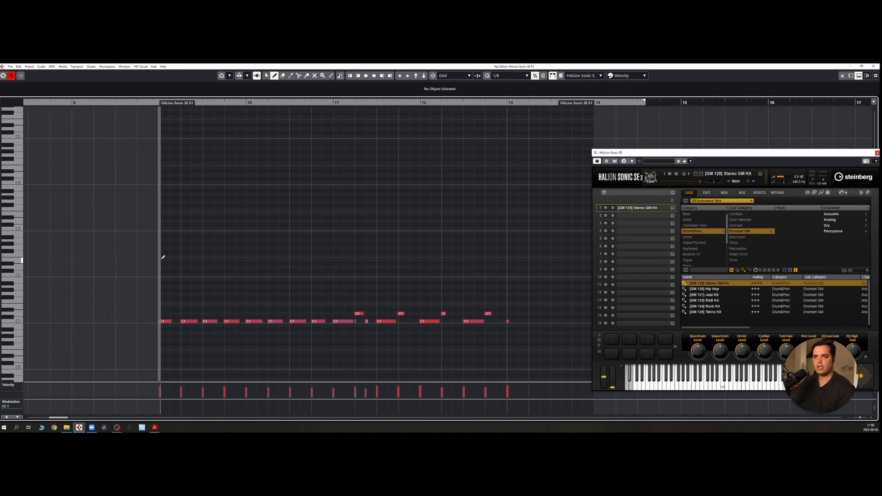
{"action": "left_click", "coordinate": [12, 292]}
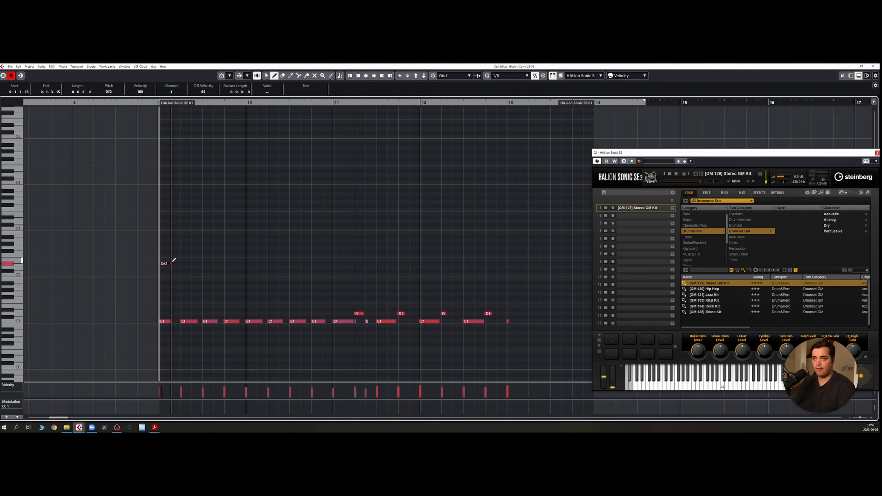
{"action": "left_click", "coordinate": [165, 270]}
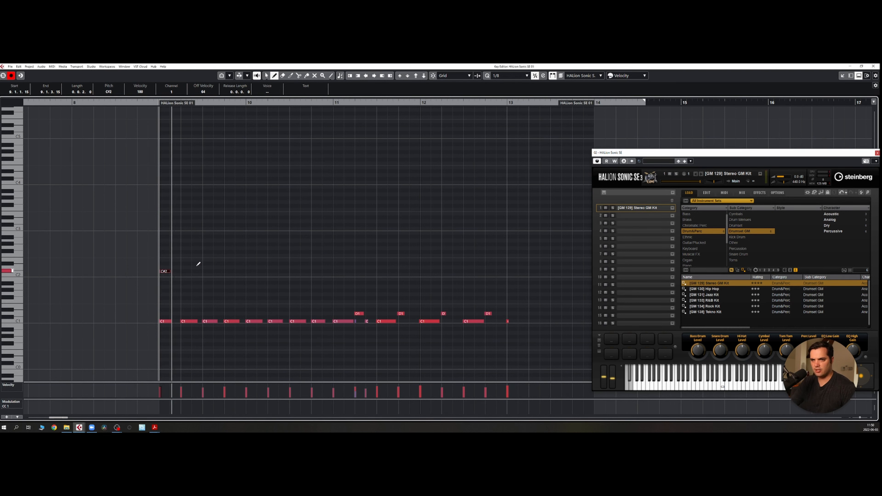
{"action": "key", "text": "space"}
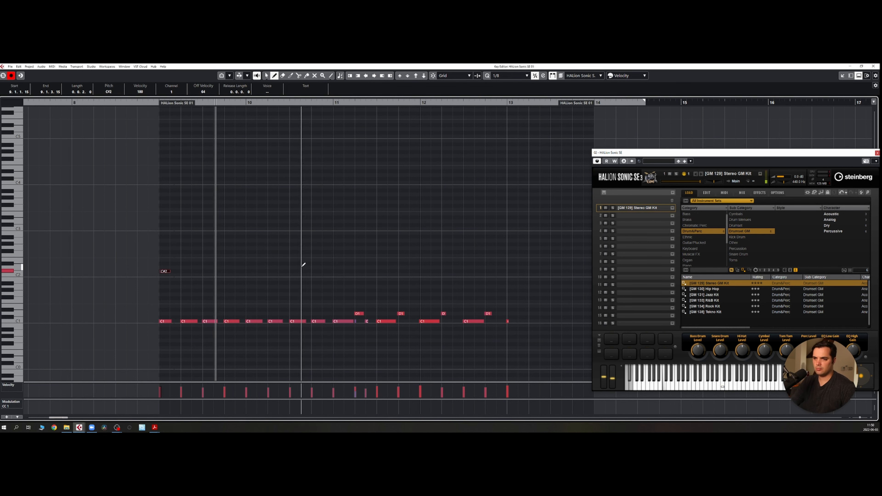
{"action": "key", "text": "space"}
Delete the trial note at bar 10, draw an E2 note at the start of that bar and play the passage
{"action": "left_click", "coordinate": [256, 273]}
{"action": "key", "text": "Delete"}
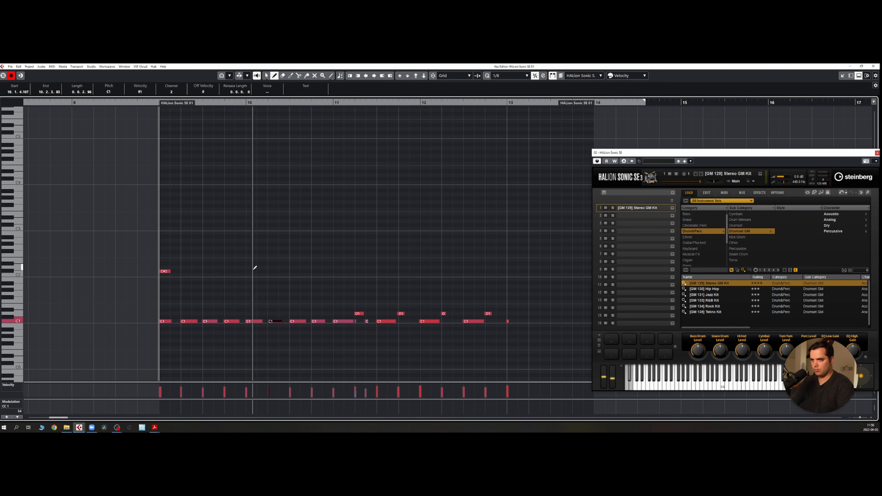
{"action": "left_click", "coordinate": [250, 260]}
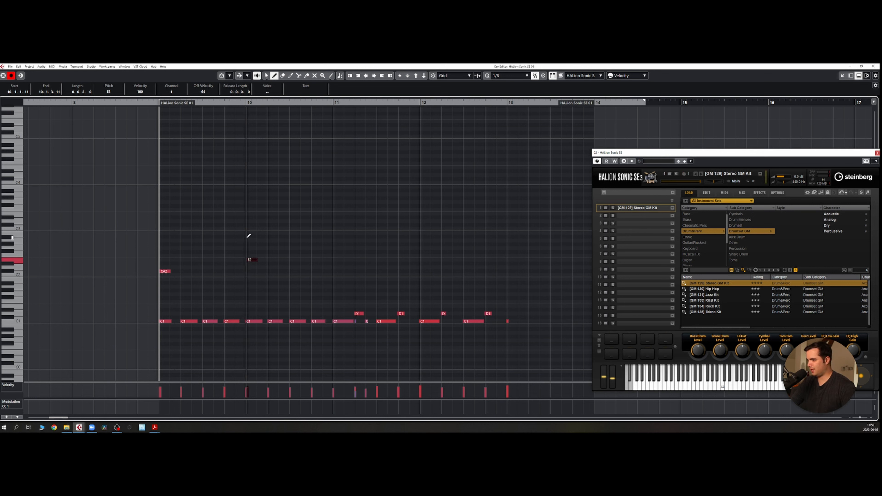
{"action": "key", "text": "space"}
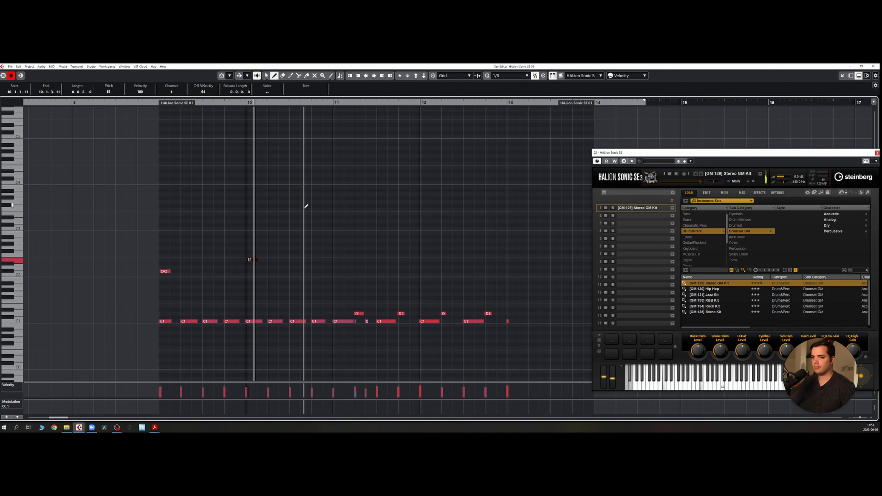
{"action": "key", "text": "space"}
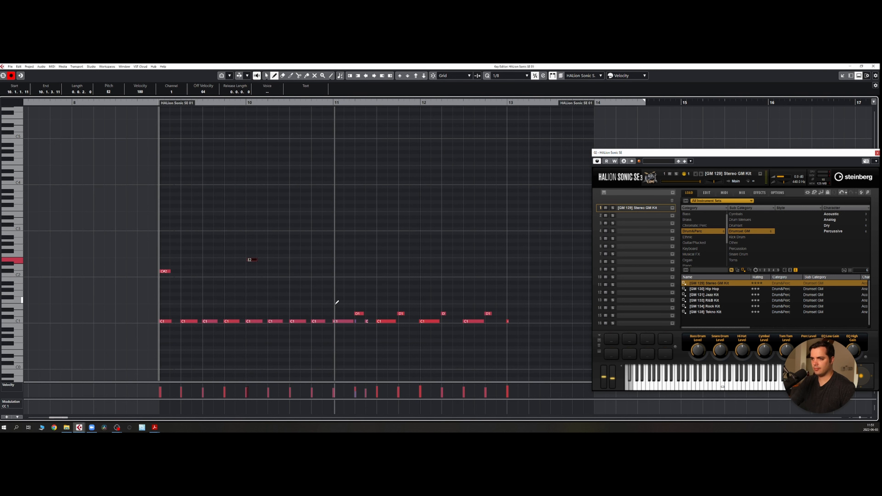
Draw A1 and G1 notes on the last beat of bar 10, quantize both to the 1/8 grid and play the passage
{"action": "left_click", "coordinate": [335, 320]}
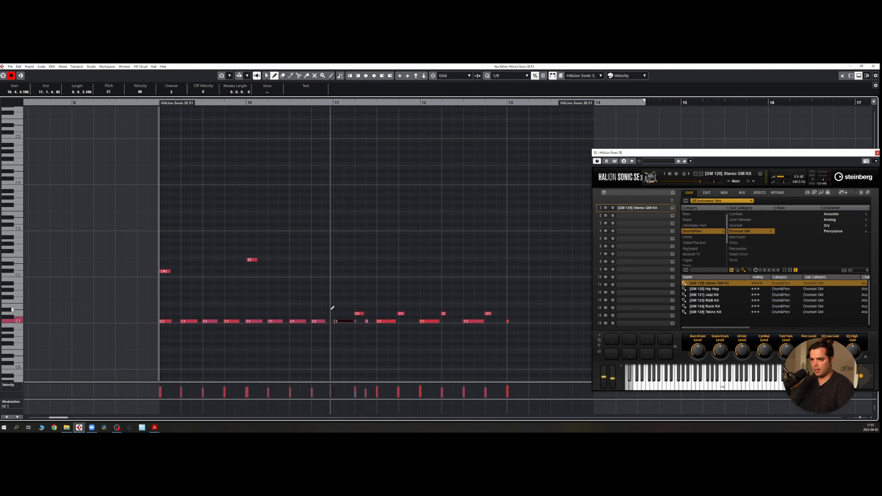
{"action": "left_click", "coordinate": [316, 286]}
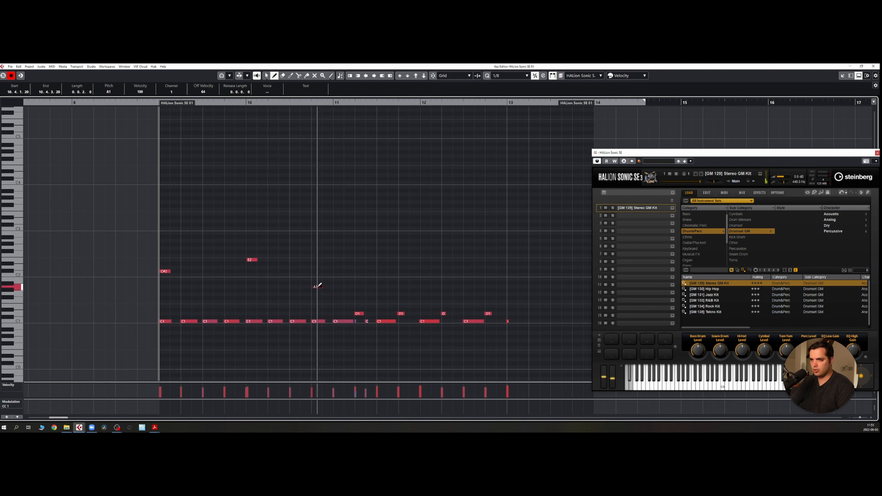
{"action": "left_click", "coordinate": [327, 294]}
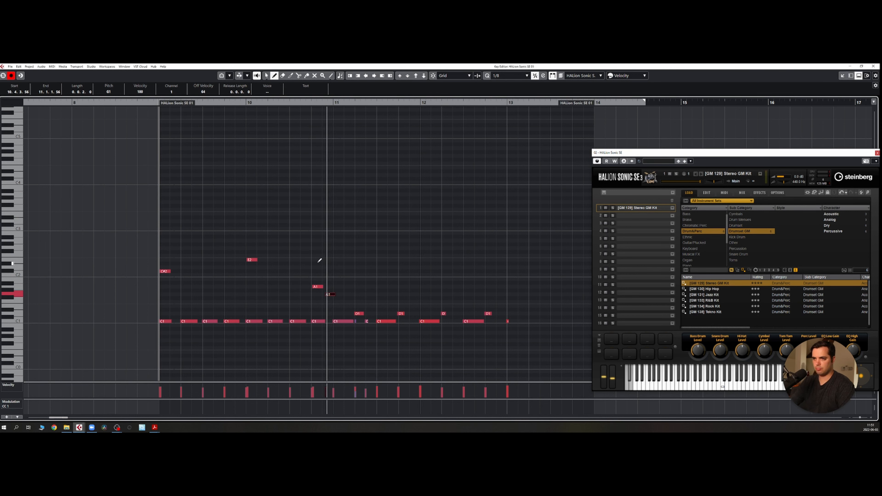
{"action": "left_click_drag", "start_coordinate": [309, 268], "coordinate": [347, 302]}
{"action": "key", "text": "space"}
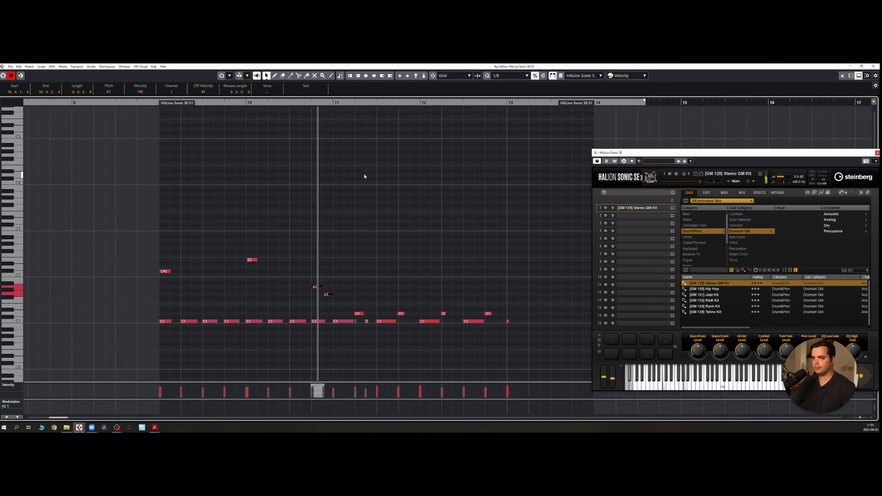
{"action": "key", "text": "space"}
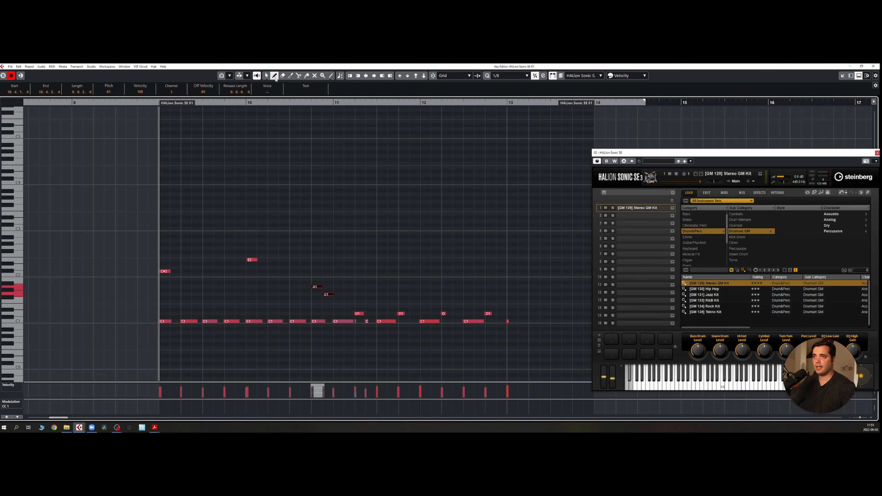
Draw a C#2 note at the start of bar 11 in the drum part
{"action": "left_click", "coordinate": [336, 275]}
{"action": "key", "text": "Up"}
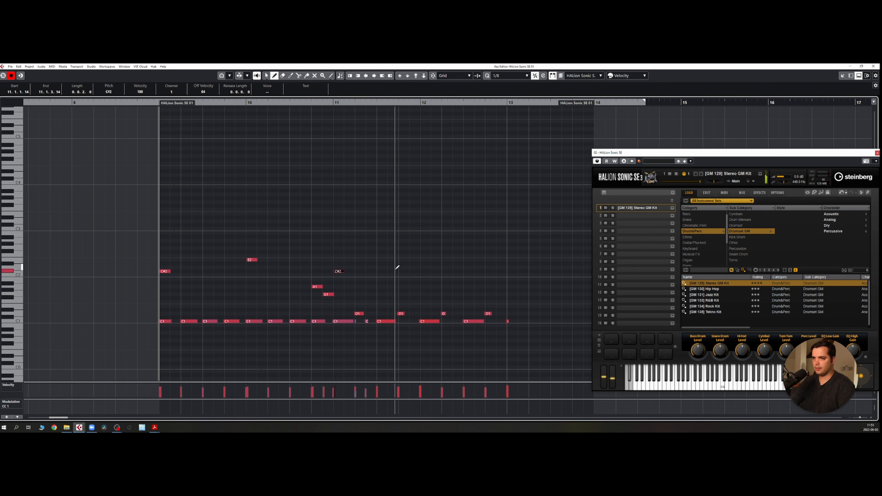
Draw A#1 notes on beats 2, 3 and 4 of bar 11 in the drum part
{"action": "left_click", "coordinate": [363, 283]}
{"action": "key", "text": "Delete"}
{"action": "left_click", "coordinate": [363, 283]}
{"action": "left_click", "coordinate": [378, 283]}
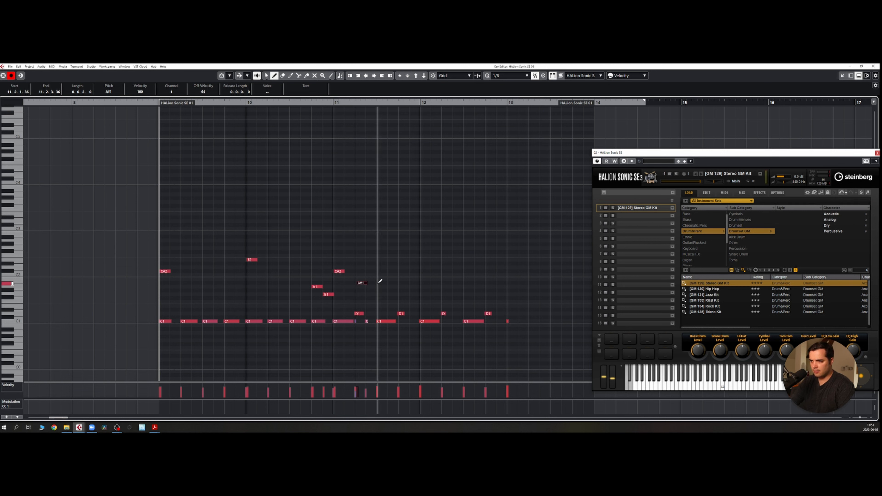
{"action": "left_click", "coordinate": [402, 283]}
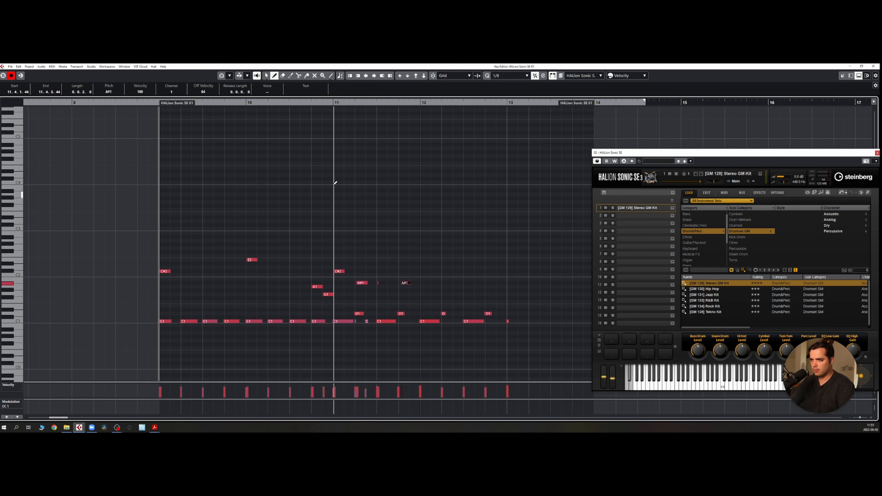
{"action": "left_click_drag", "start_coordinate": [380, 282], "coordinate": [392, 281]}
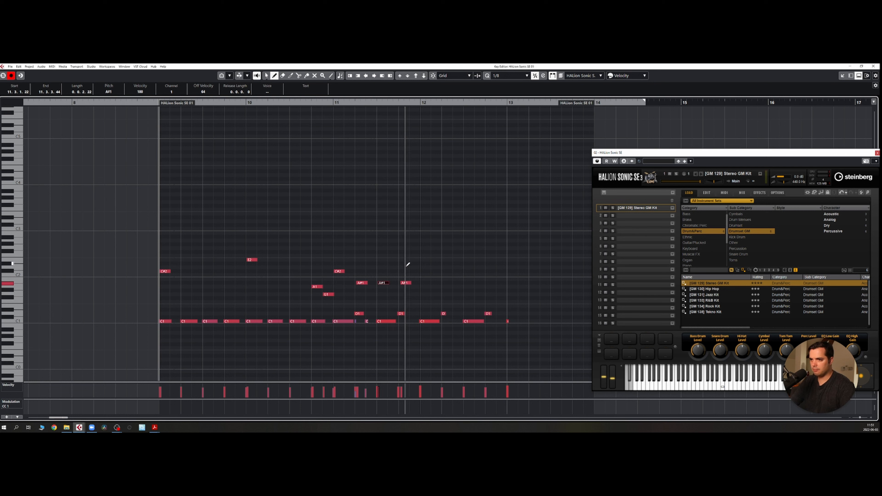
Draw A#1 notes on all four beats of bar 12 and play the drum part
{"action": "left_click", "coordinate": [424, 282]}
{"action": "left_click", "coordinate": [445, 282]}
{"action": "left_click", "coordinate": [467, 282]}
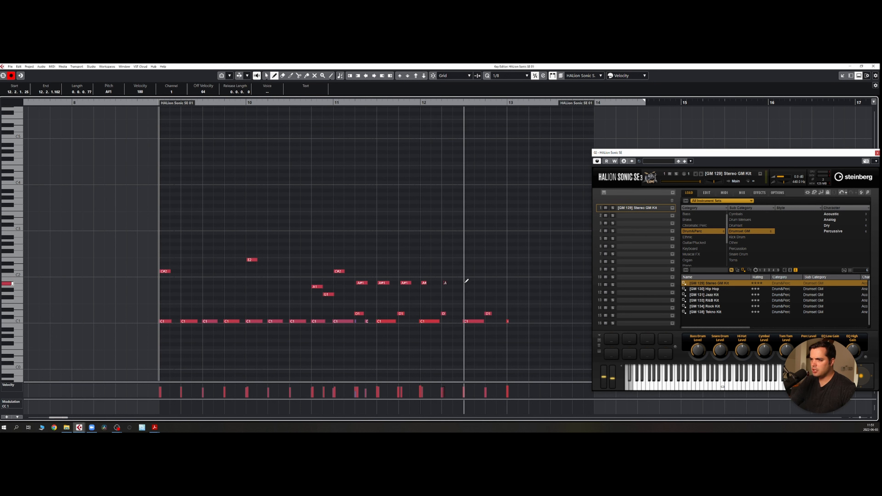
{"action": "left_click", "coordinate": [490, 282]}
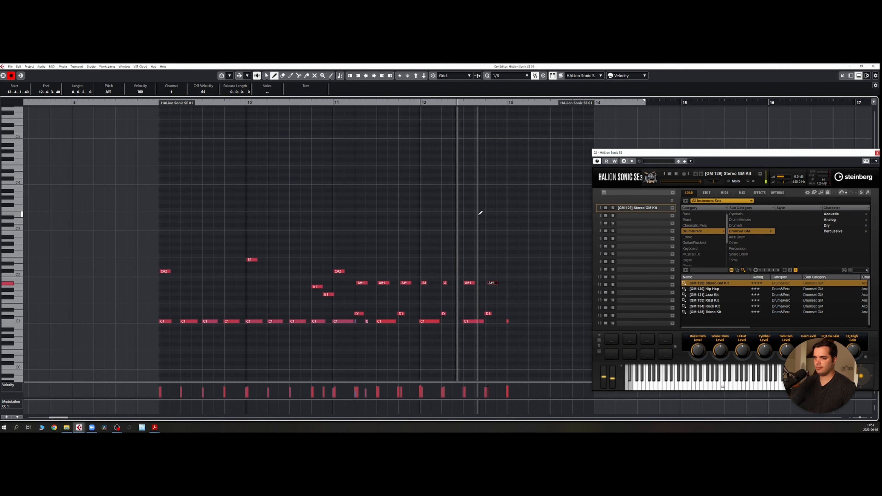
{"action": "key", "text": "space"}
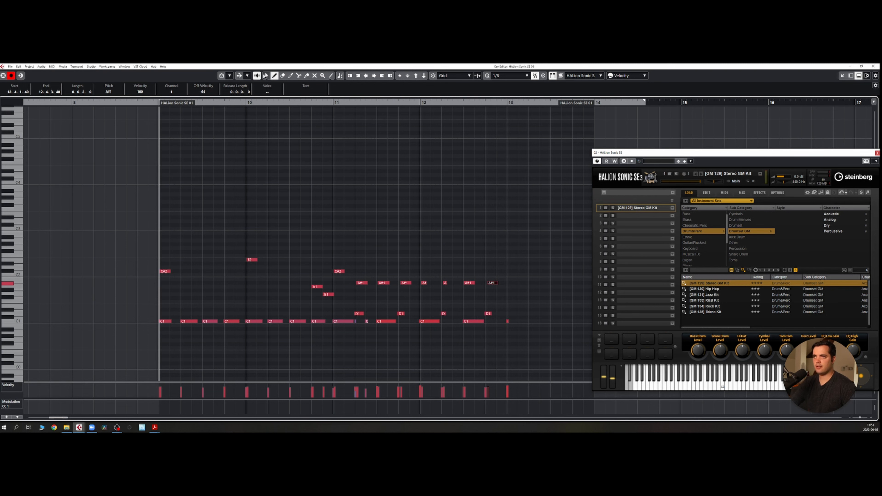
Quantize the A#1 and D1 notes in bars 11 and 12 to the 1/8 grid
{"action": "left_click_drag", "start_coordinate": [509, 263], "coordinate": [360, 297]}
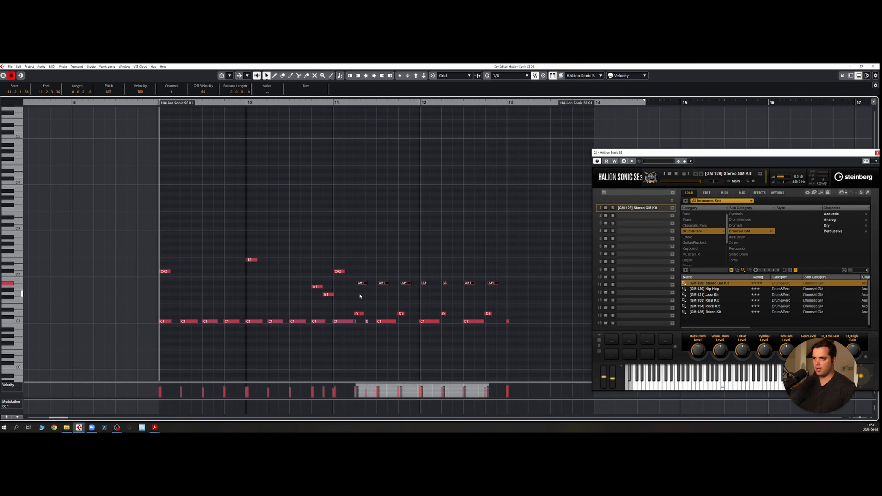
{"action": "left_click_drag", "start_coordinate": [354, 266], "coordinate": [517, 301]}
{"action": "left_click_drag", "start_coordinate": [352, 303], "coordinate": [508, 318]}
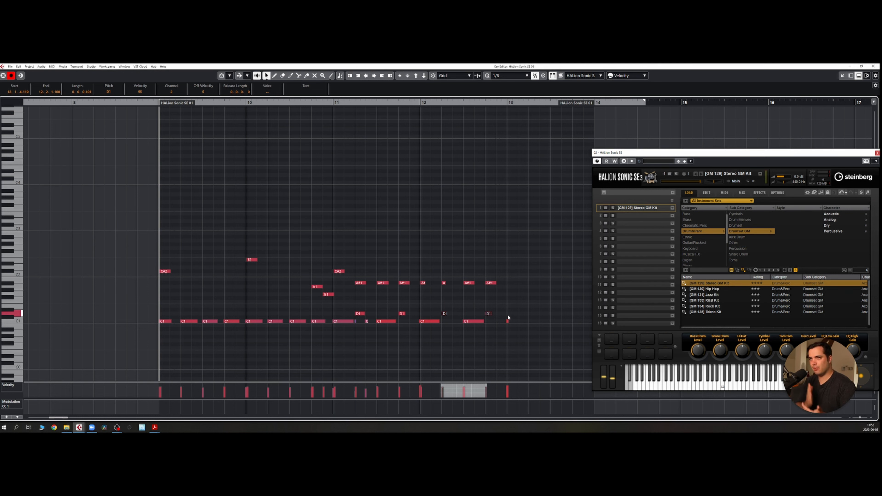
Quantize the C1 notes in bars 9 and 10 to the 1/8 grid and play the drum part from bar 9
{"action": "left_click_drag", "start_coordinate": [198, 304], "coordinate": [227, 343]}
{"action": "left_click", "coordinate": [171, 322]}
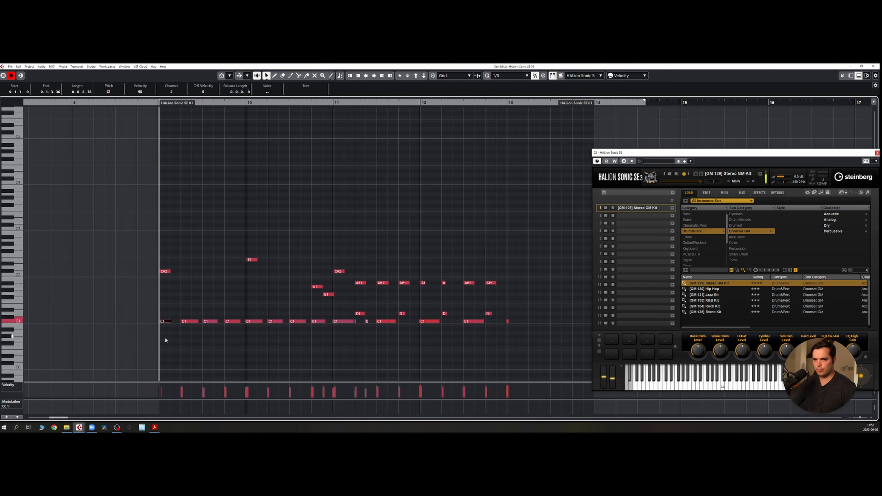
{"action": "left_click_drag", "start_coordinate": [254, 300], "coordinate": [271, 334]}
{"action": "key", "text": "q"}
{"action": "key", "text": "q"}
{"action": "left_click_drag", "start_coordinate": [293, 305], "coordinate": [321, 336]}
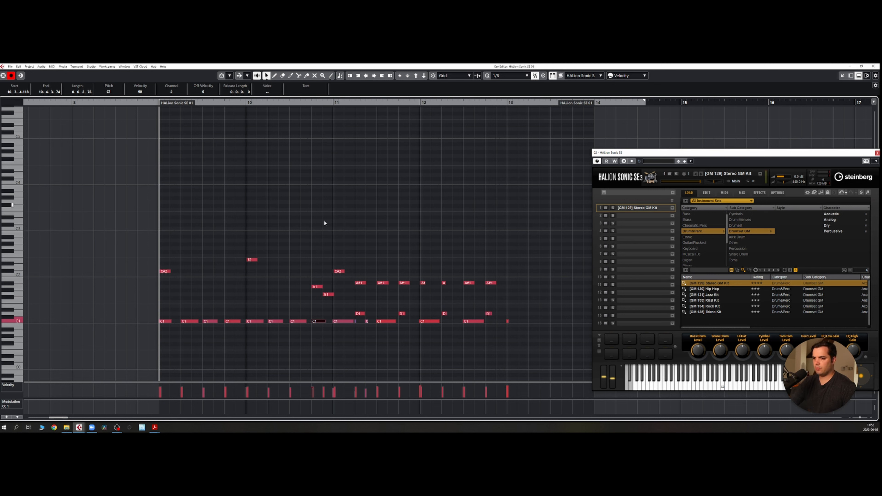
{"action": "key", "text": "space"}
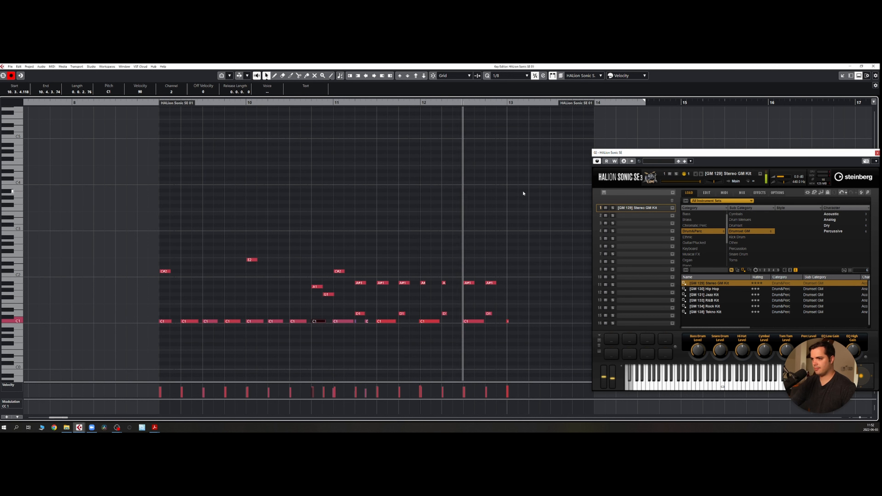
{"action": "key", "text": "space"}
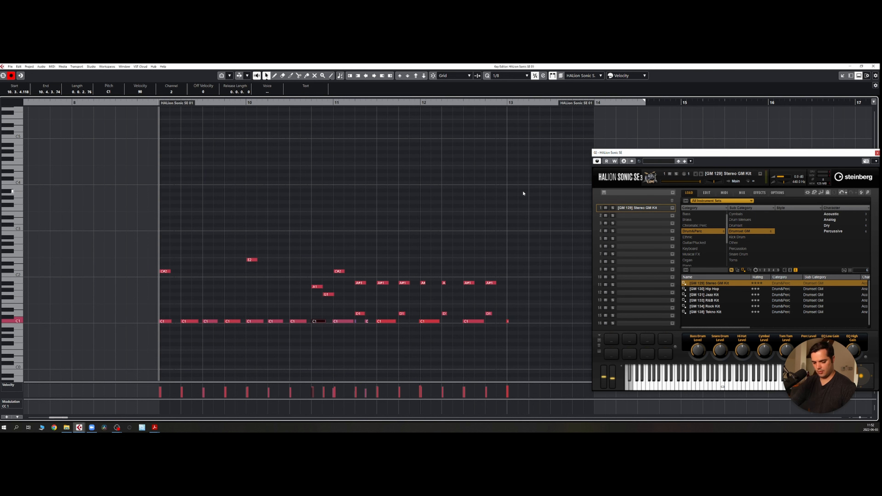
Close the Key Editor and rename the drum track as Drums in the project window
{"action": "key", "text": "Return"}
{"action": "left_click", "coordinate": [417, 176]}
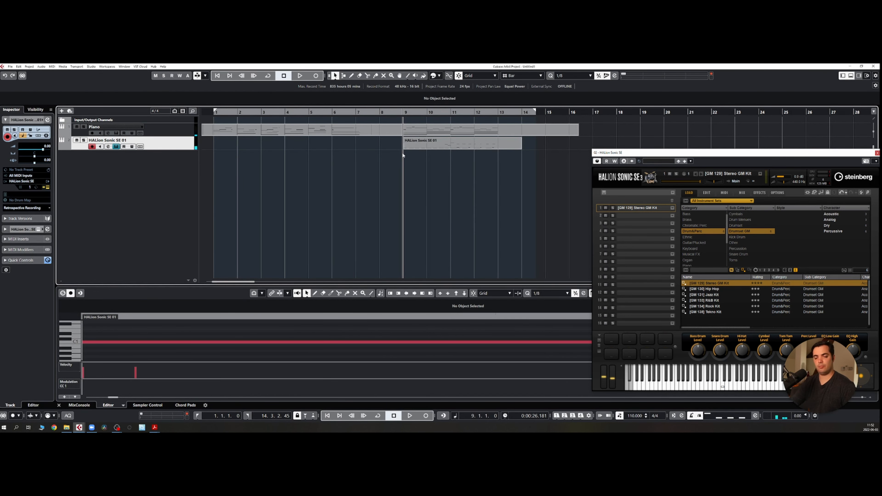
{"action": "right_click", "coordinate": [113, 161]}
{"action": "key", "text": "Escape"}
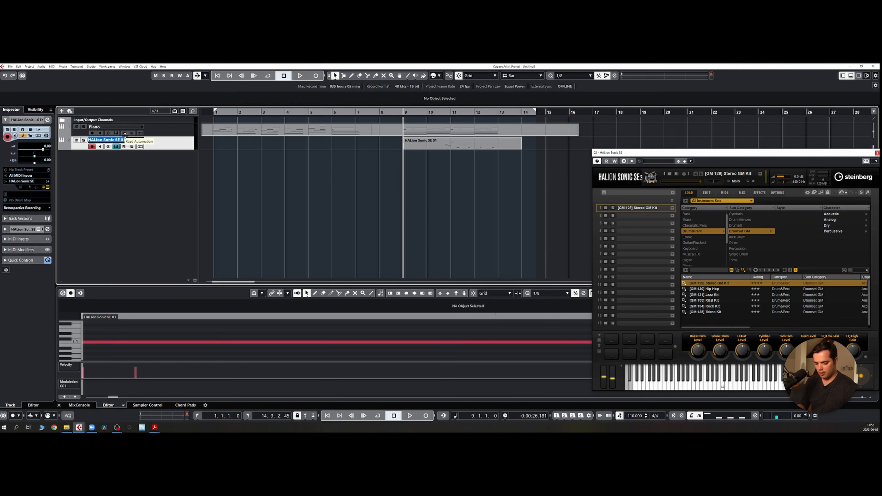
{"action": "type", "text": "Drum"}
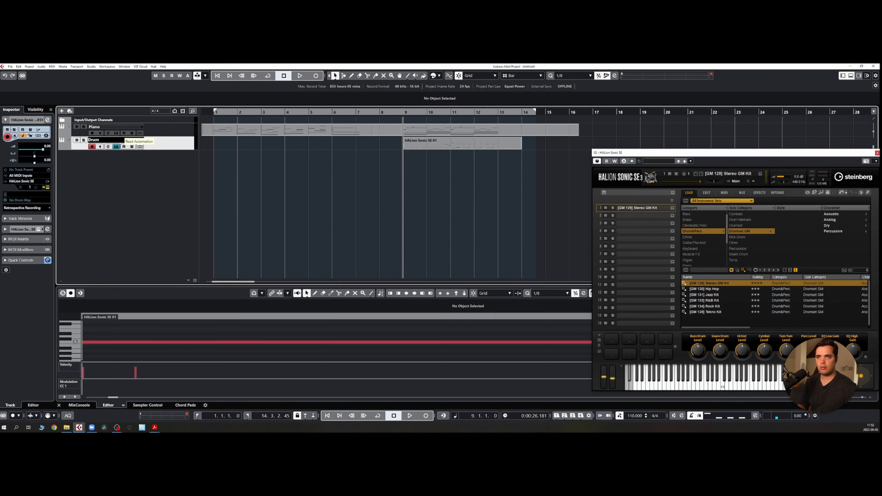
{"action": "type", "text": "s"}
{"action": "key", "text": "Return"}
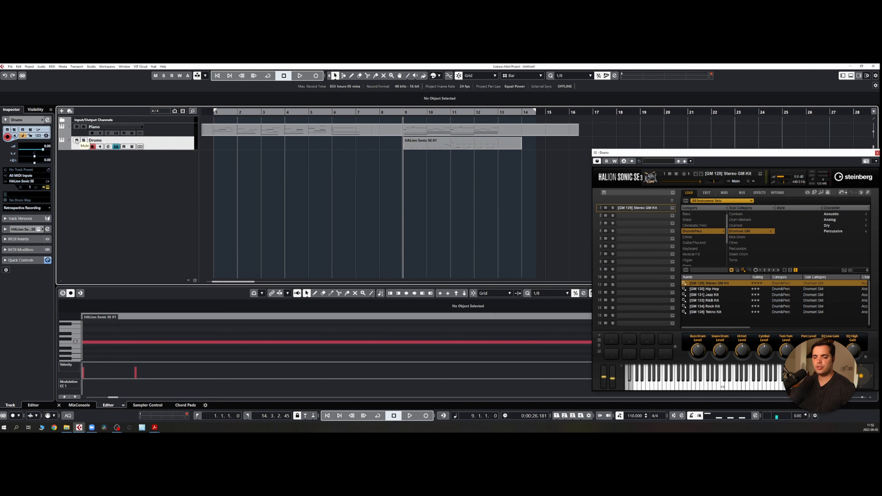
Close the Drums track's instrument window, reopen it to view the loaded kit, and close it again
{"action": "left_click", "coordinate": [117, 147]}
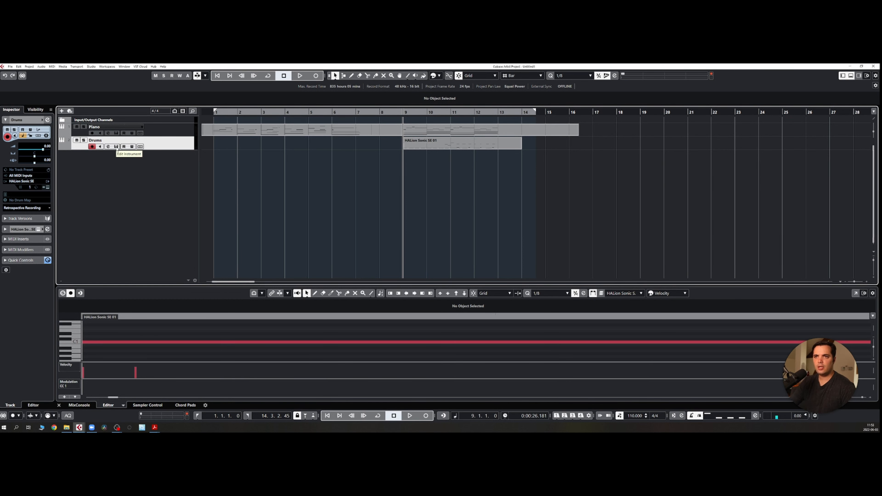
{"action": "left_click", "coordinate": [117, 147]}
{"action": "left_click_drag", "start_coordinate": [626, 155], "coordinate": [277, 106]}
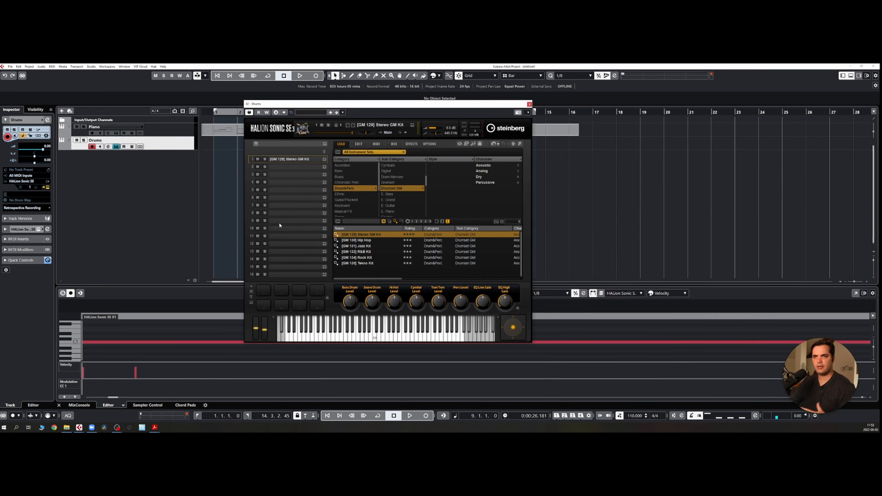
{"action": "left_click", "coordinate": [529, 104]}
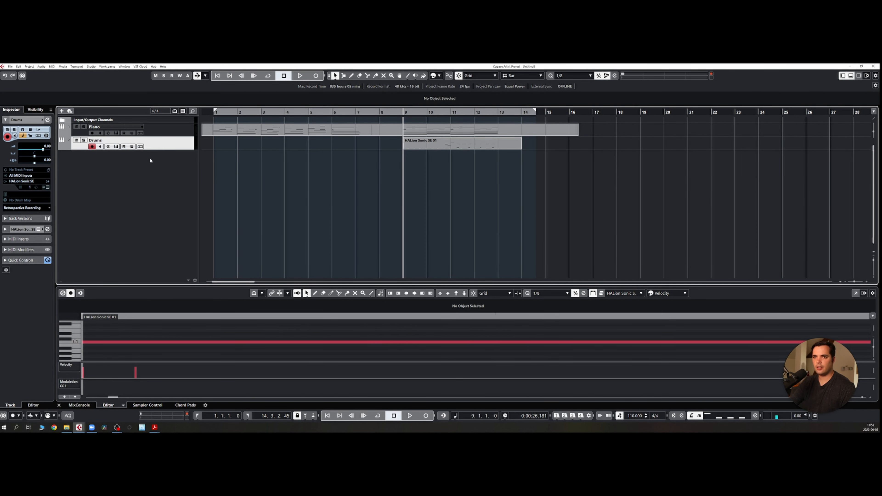
Add one new HALion Sonic SE instrument track with Stereo Out below the Drums track
{"action": "right_click", "coordinate": [124, 165]}
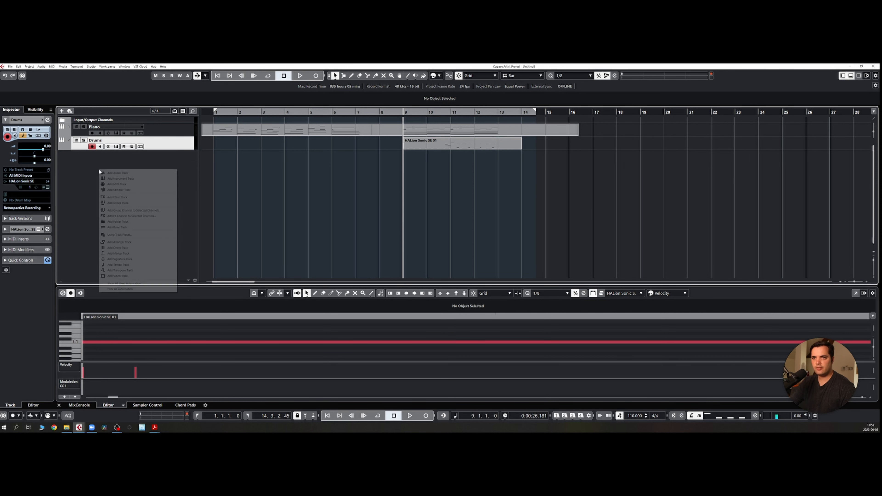
{"action": "left_click", "coordinate": [120, 179]}
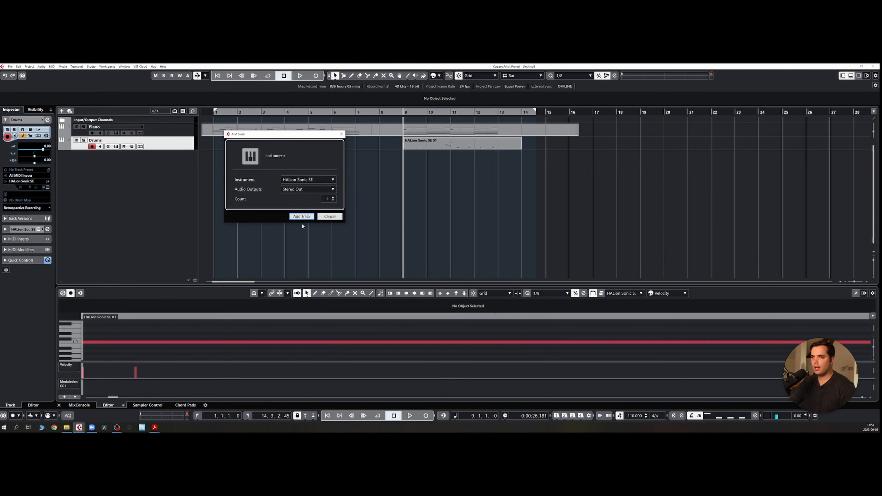
{"action": "left_click", "coordinate": [303, 217]}
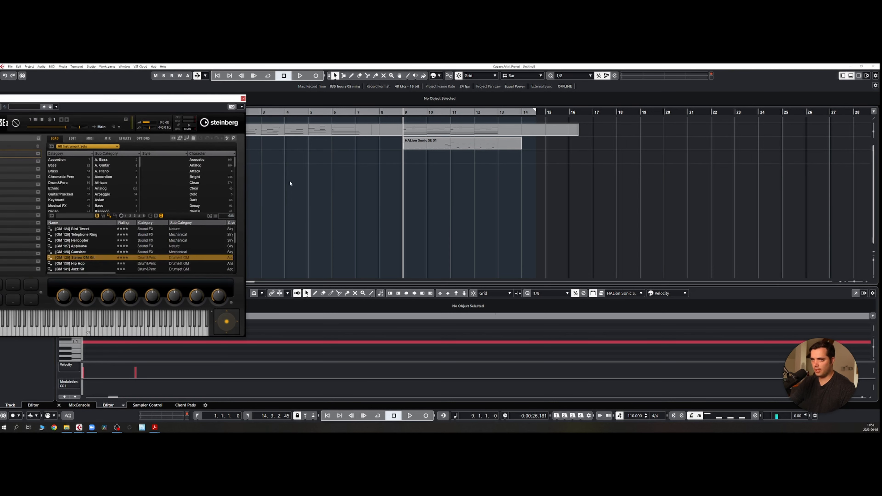
{"action": "left_click_drag", "start_coordinate": [157, 97], "coordinate": [419, 107]}
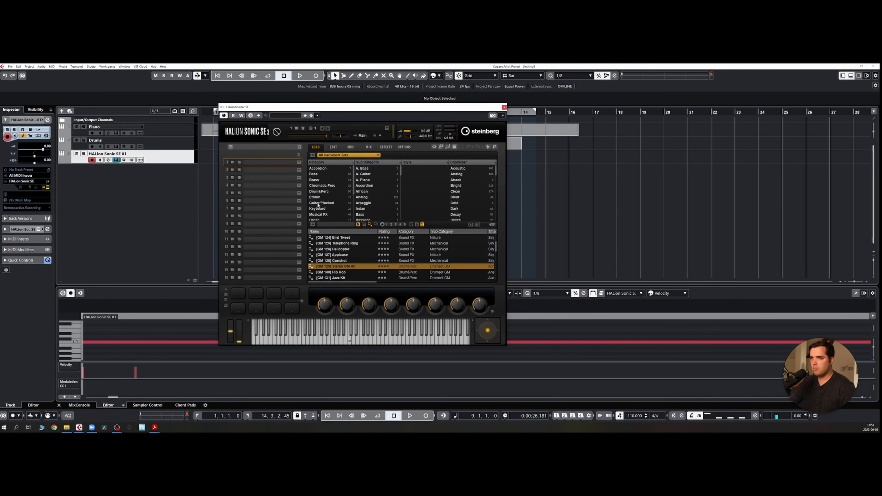
Load the Modern Jazz Upright sound from the Bass category's A. Bass subcategory and close the instrument window
{"action": "left_click", "coordinate": [314, 175]}
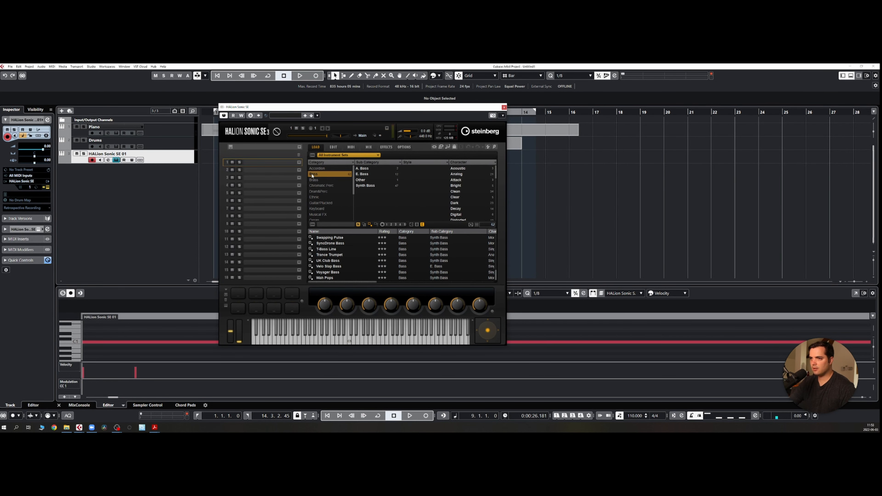
{"action": "left_click", "coordinate": [366, 170]}
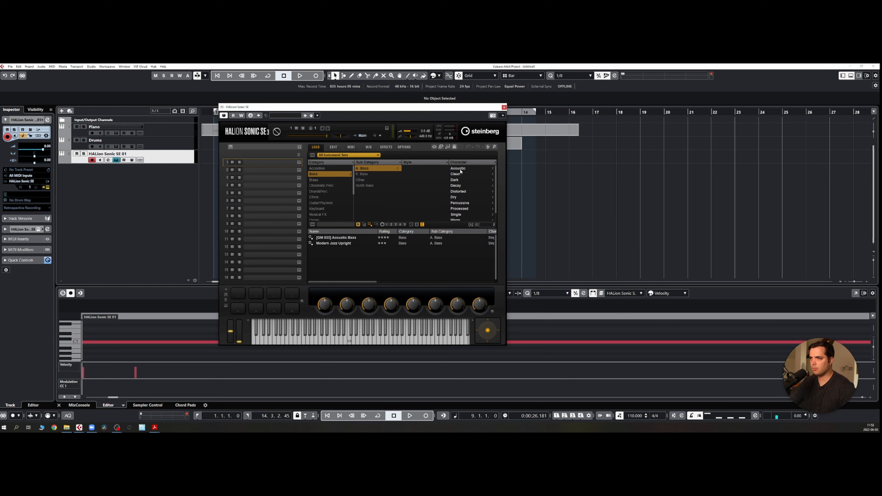
{"action": "double_click", "coordinate": [346, 243]}
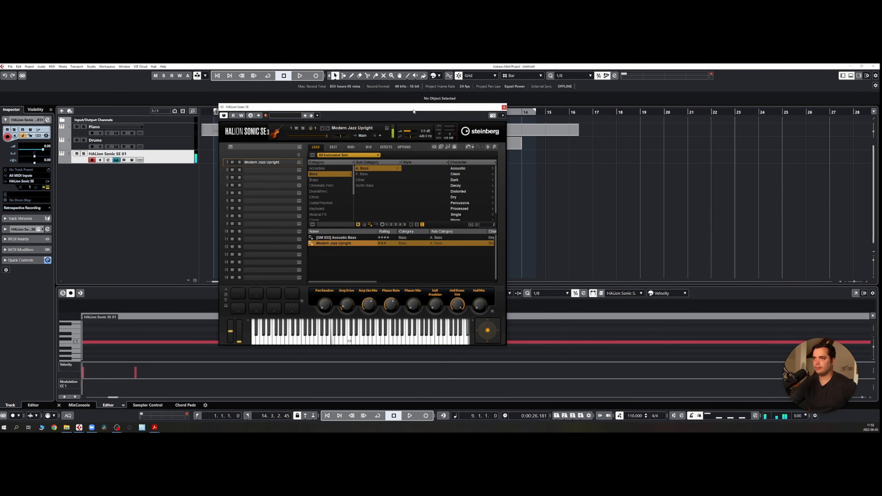
{"action": "left_click_drag", "start_coordinate": [413, 109], "coordinate": [603, 136]}
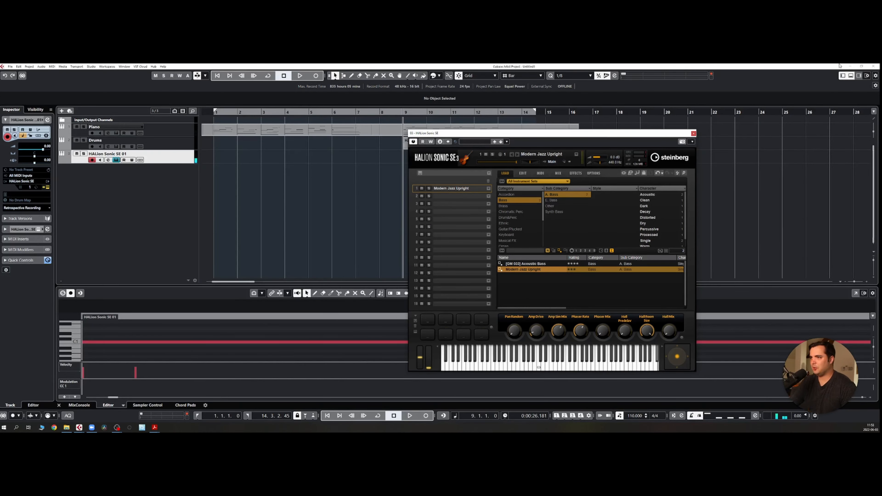
{"action": "left_click", "coordinate": [694, 133]}
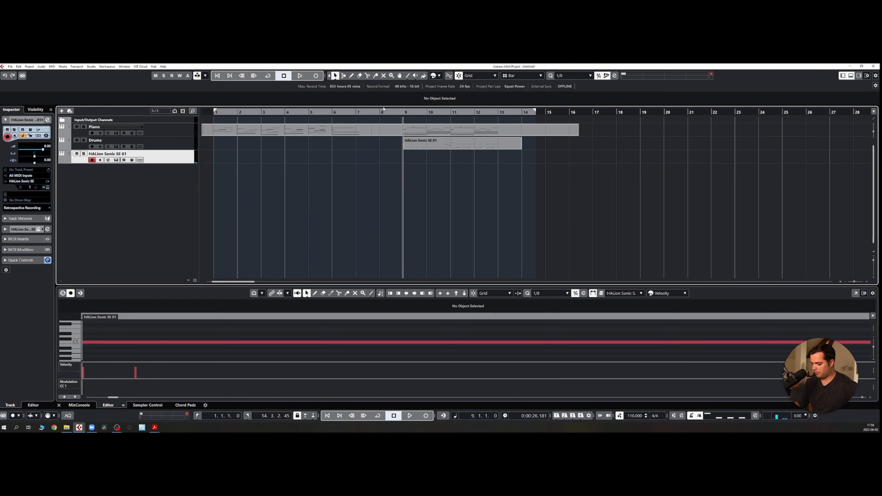
Record a bass part on the new track from bar 9 past bar 14 and open it in the Key Editor
{"action": "key", "text": "KP_Multiply"}
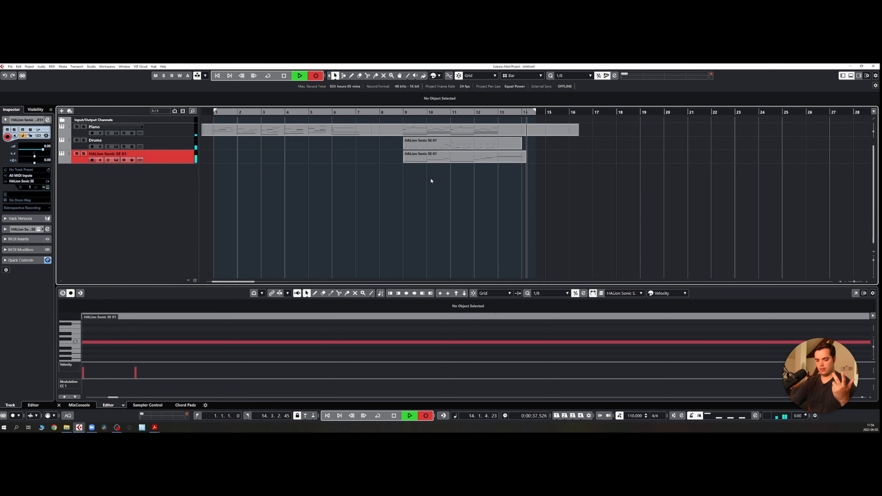
{"action": "key", "text": "space"}
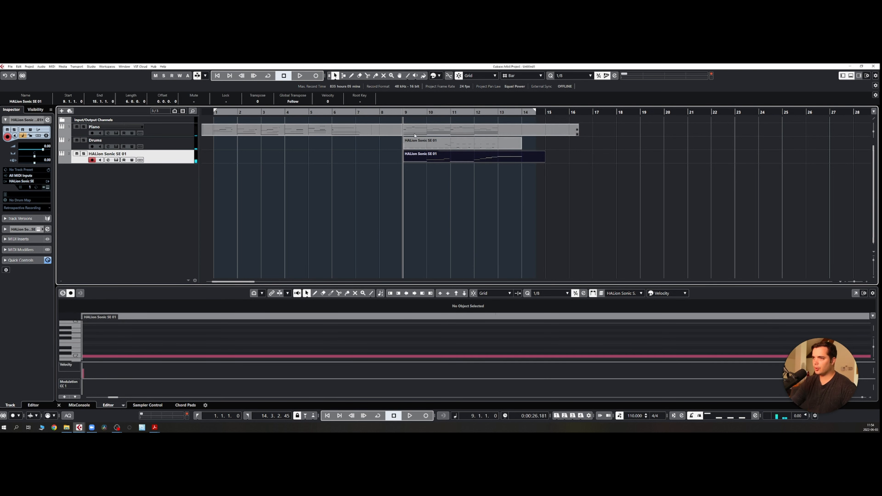
{"action": "double_click", "coordinate": [426, 160]}
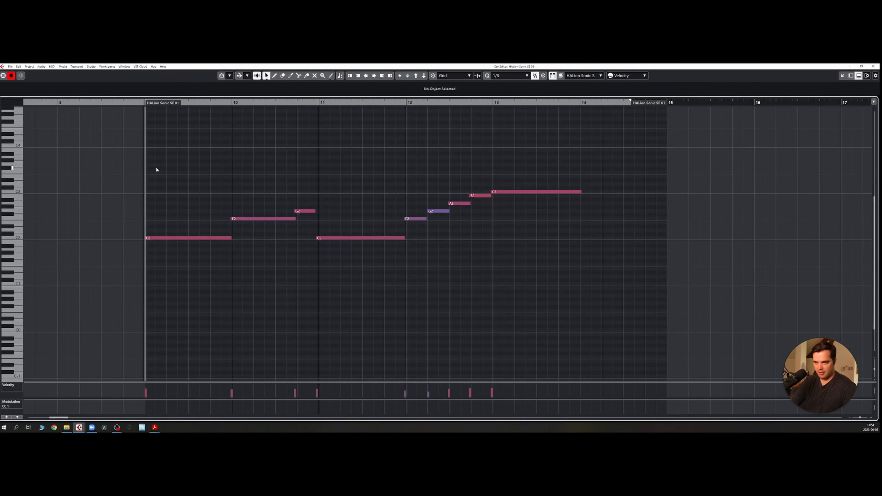
Play the bass part and quantize its notes from bar 10 through bar 13 to the 1/8 grid
{"action": "key", "text": "space"}
{"action": "left_click_drag", "start_coordinate": [261, 172], "coordinate": [297, 253]}
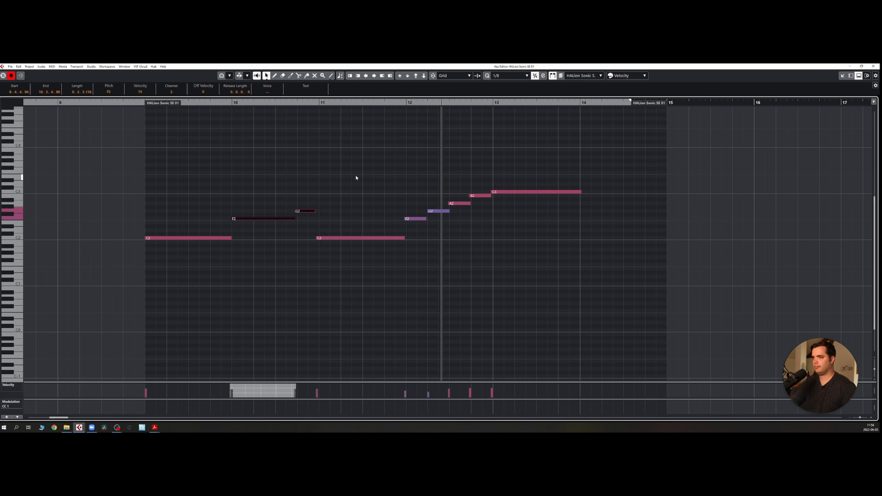
{"action": "key", "text": "space"}
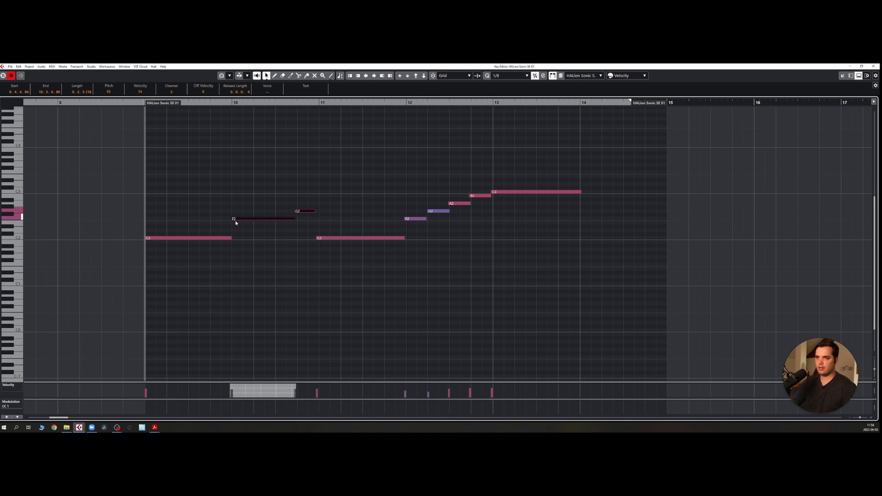
{"action": "left_click_drag", "start_coordinate": [266, 183], "coordinate": [311, 253]}
{"action": "left_click_drag", "start_coordinate": [345, 195], "coordinate": [376, 256]}
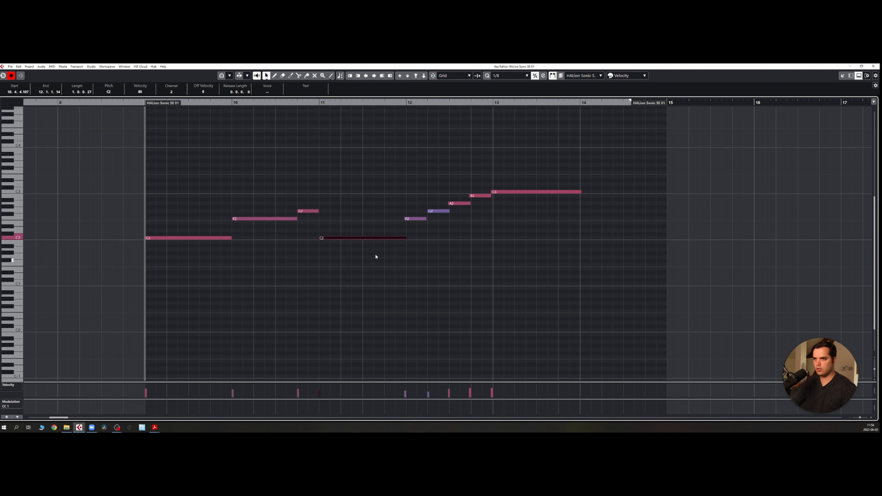
{"action": "left_click_drag", "start_coordinate": [408, 181], "coordinate": [582, 241]}
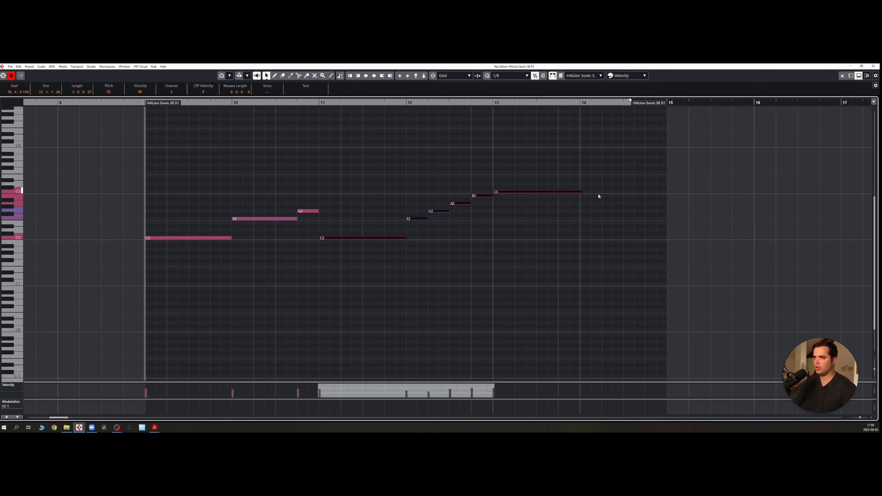
Play back the quantized bass part and return to the project window
{"action": "left_click", "coordinate": [580, 235]}
{"action": "key", "text": "space"}
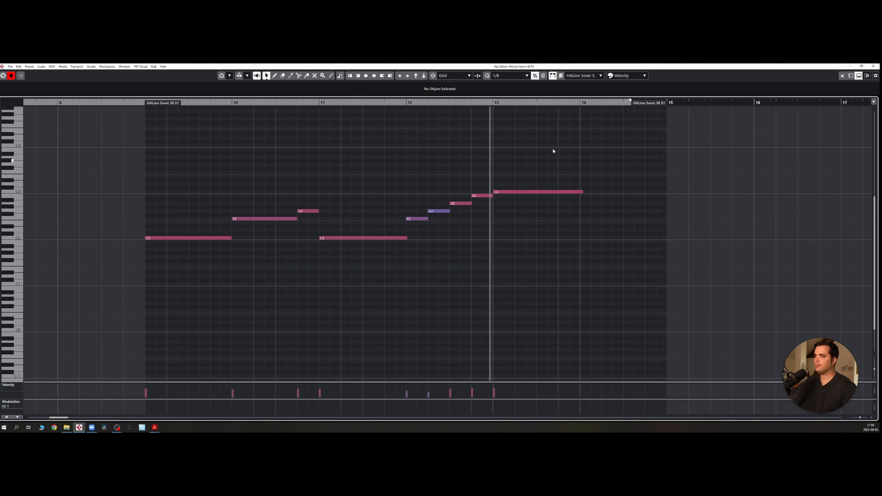
{"action": "key", "text": "space"}
{"action": "key", "text": "Return"}
{"action": "left_click", "coordinate": [510, 187]}
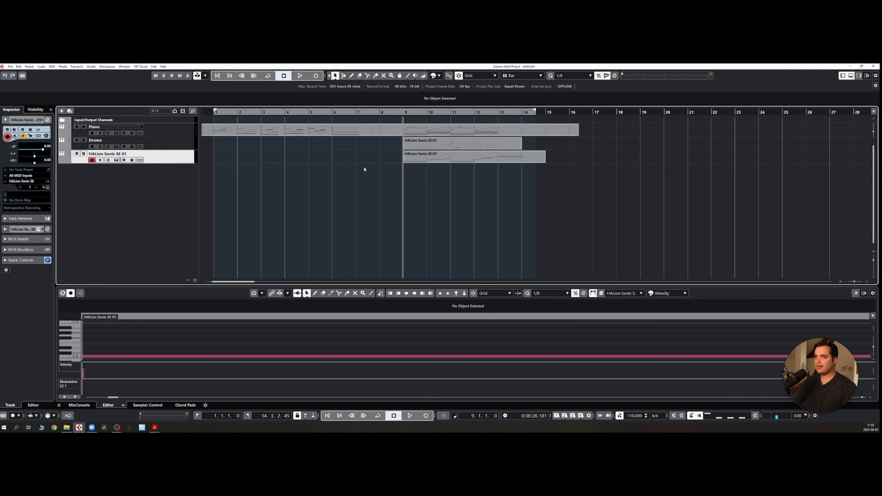
Add one more HALion Sonic SE instrument track with Stereo Out below the bass track
{"action": "right_click", "coordinate": [159, 177]}
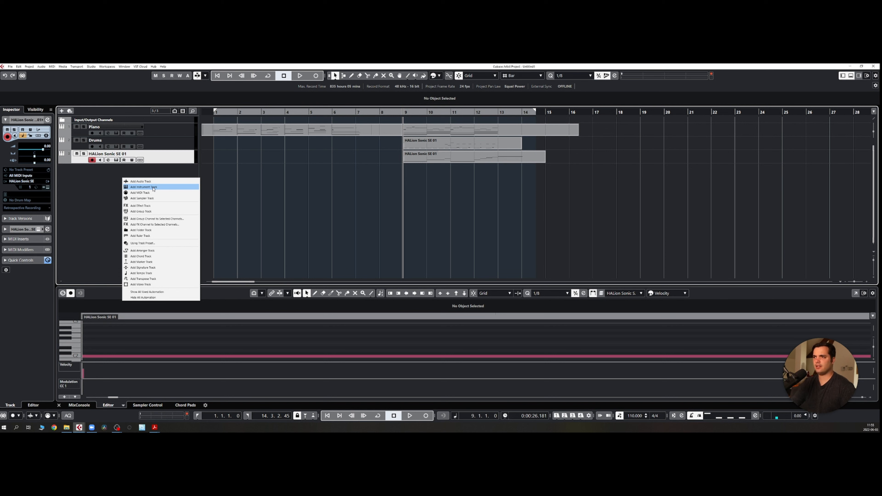
{"action": "left_click", "coordinate": [153, 189]}
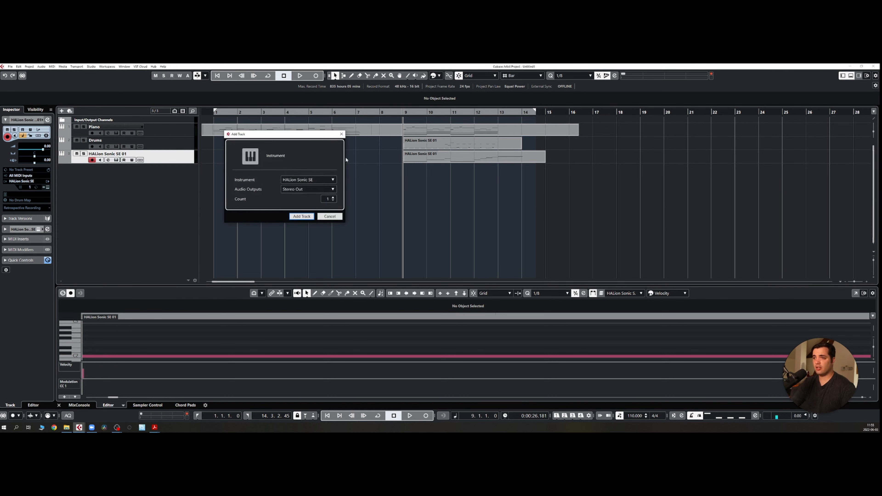
{"action": "left_click", "coordinate": [303, 216]}
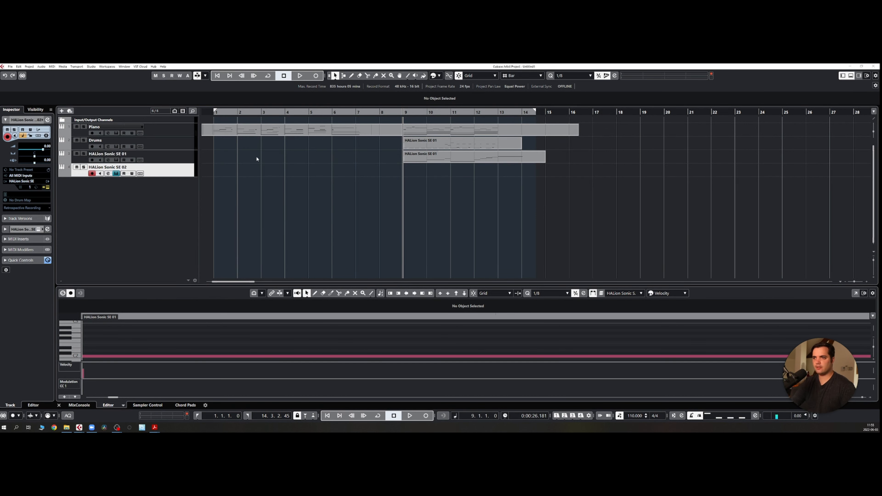
Load the Combo Jazz Organ sound from the Organ category's Electric subcategory and move the instrument window clear of the tracks
{"action": "left_click_drag", "start_coordinate": [0, 72], "coordinate": [404, 97]}
{"action": "scroll", "coordinate": [291, 163], "scroll_direction": "down", "scroll_amount": 2}
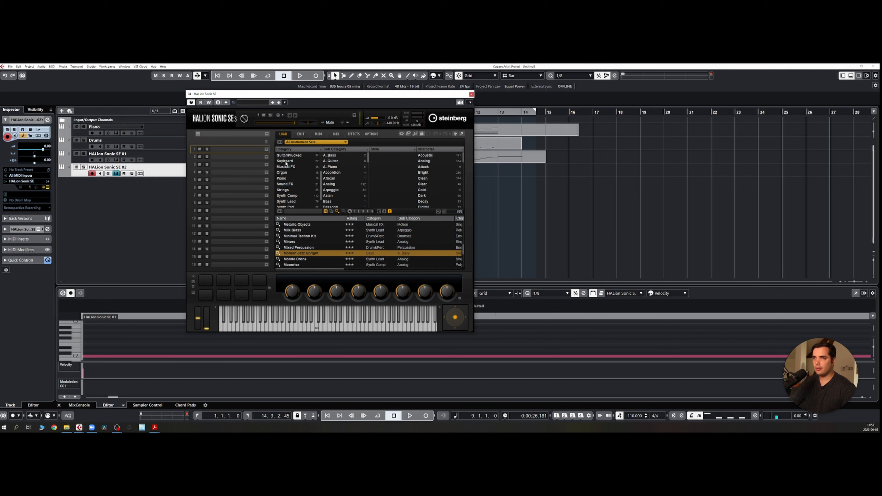
{"action": "left_click", "coordinate": [282, 173]}
{"action": "left_click", "coordinate": [337, 155]}
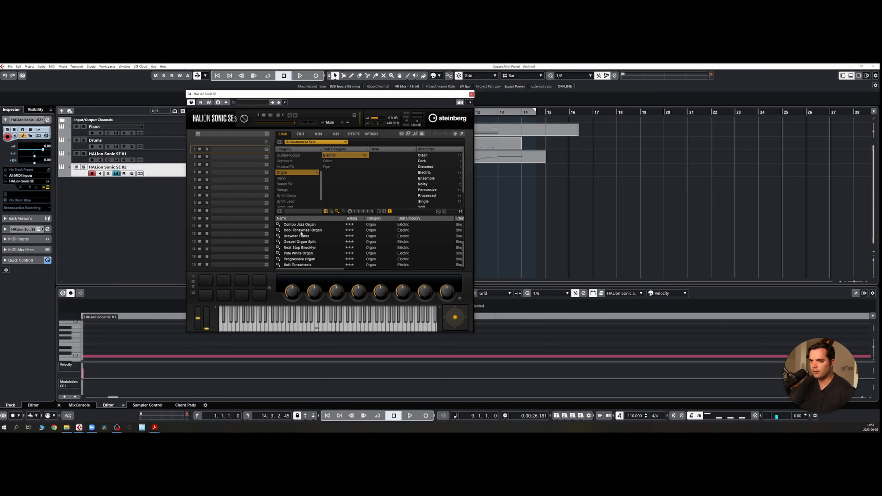
{"action": "double_click", "coordinate": [299, 225]}
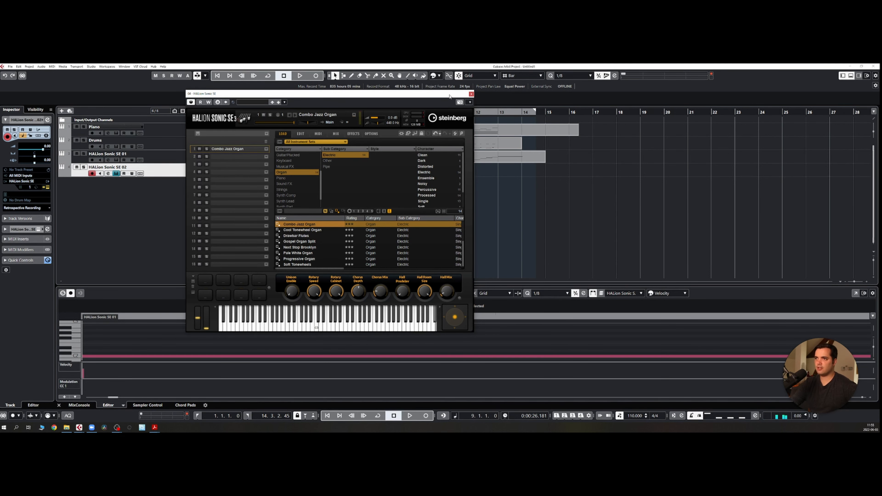
{"action": "left_click_drag", "start_coordinate": [450, 97], "coordinate": [745, 196]}
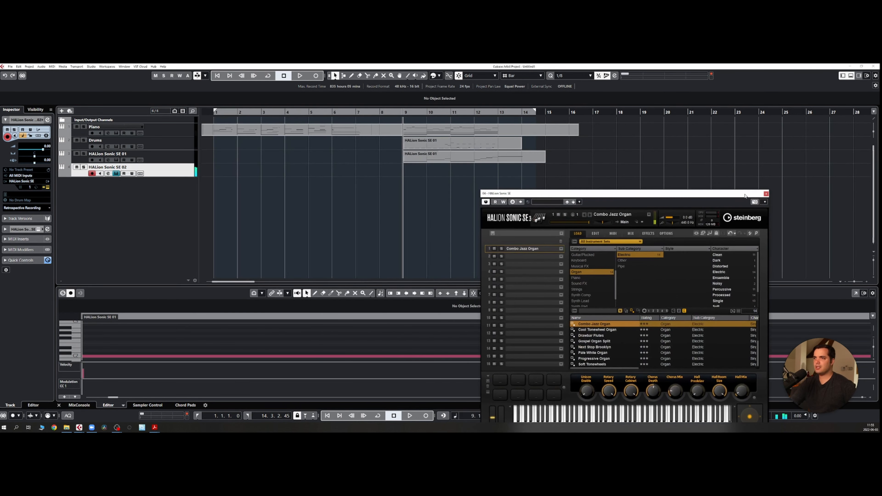
Record an organ part on the new track from bar 9 past bar 14 and open it in the Key Editor
{"action": "left_click", "coordinate": [360, 117]}
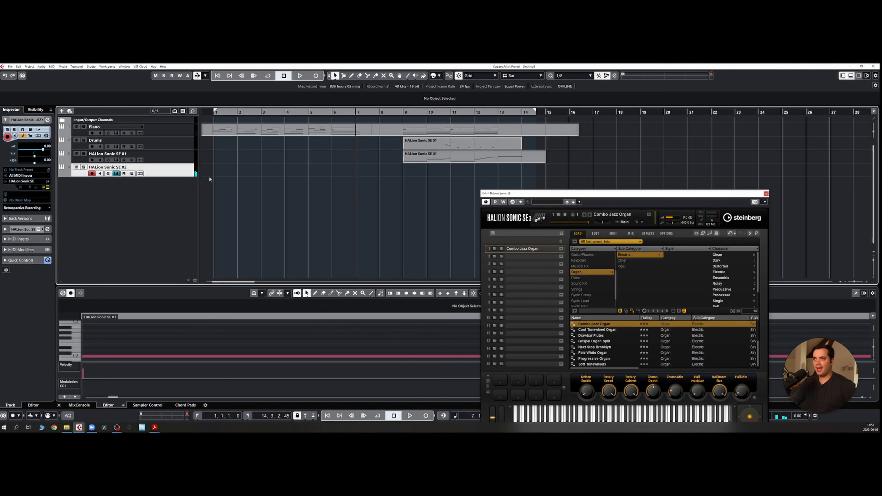
{"action": "left_click", "coordinate": [407, 112]}
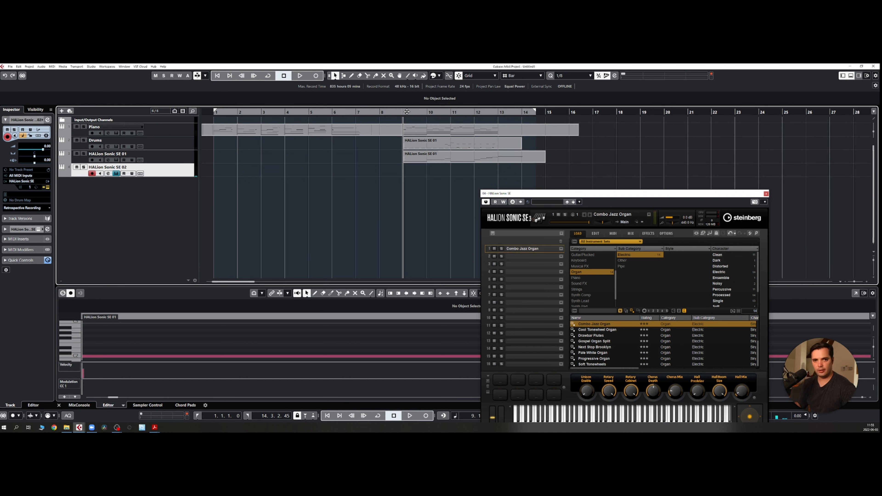
{"action": "key", "text": "KP_Multiply"}
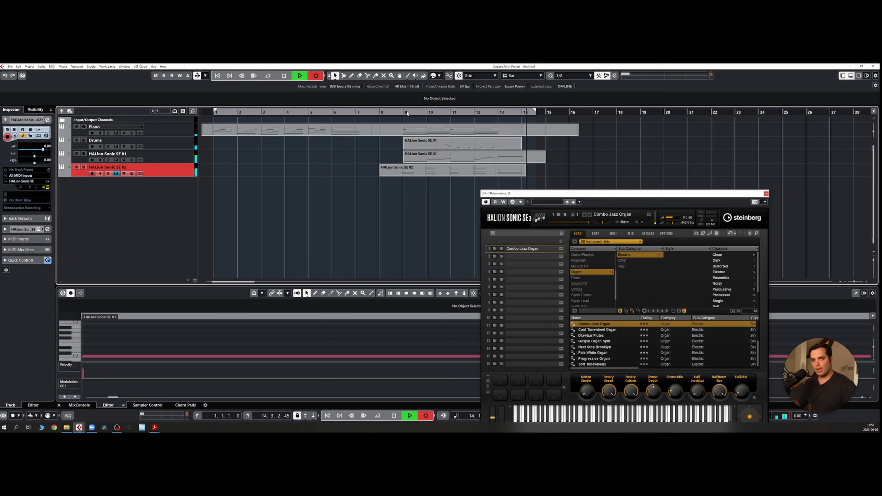
{"action": "key", "text": "space"}
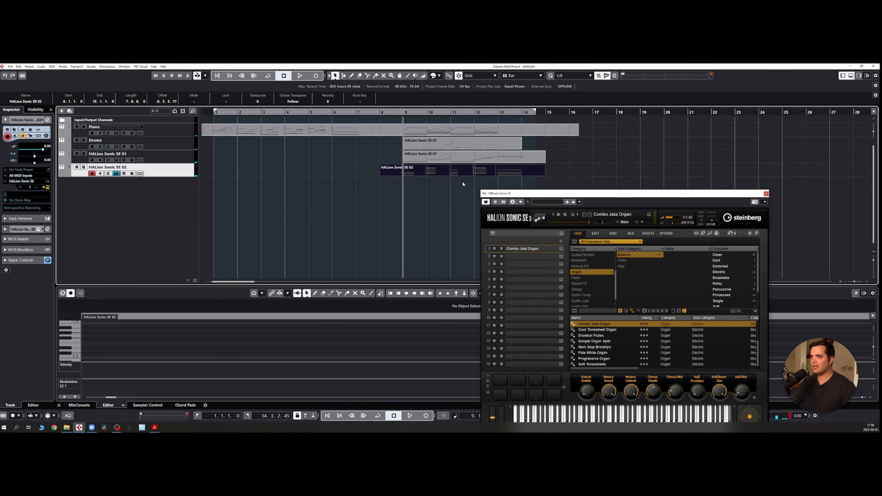
{"action": "scroll", "coordinate": [383, 184], "scroll_direction": "right", "scroll_amount": 4}
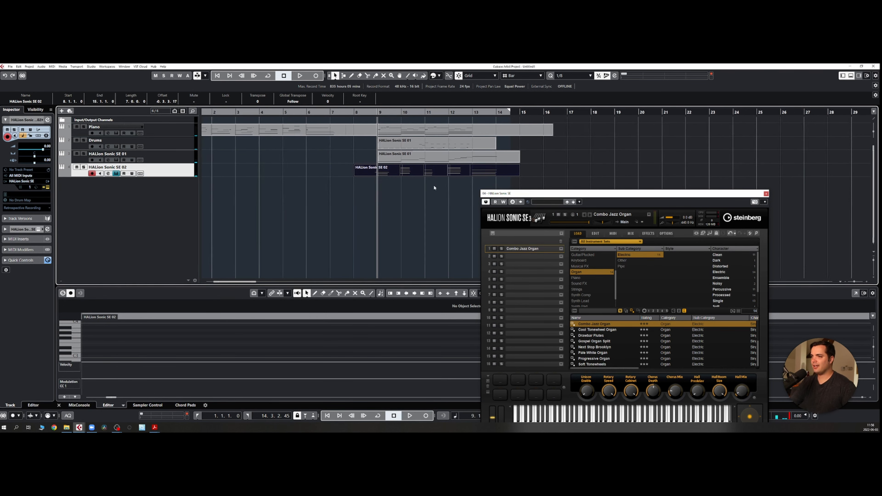
{"action": "double_click", "coordinate": [399, 173]}
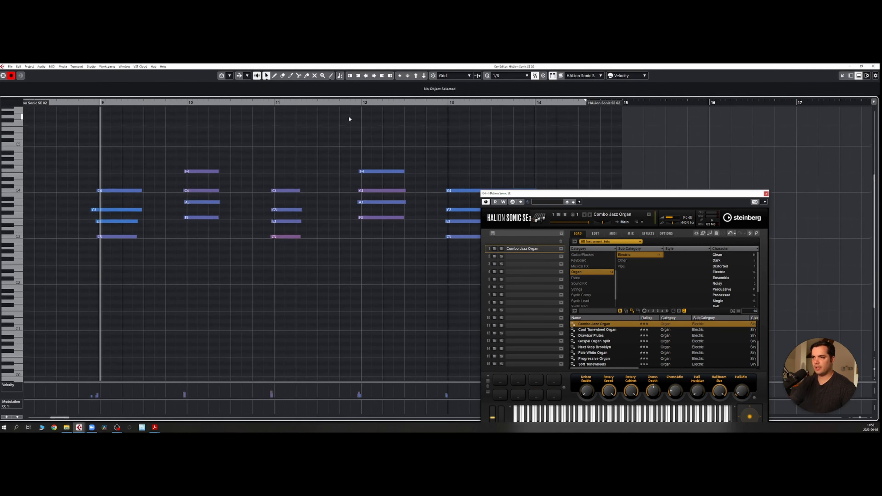
Quantize the organ chords from bar 9 through bar 13 to the 1/8 grid, one or two chords at a time
{"action": "left_click_drag", "start_coordinate": [90, 139], "coordinate": [231, 291]}
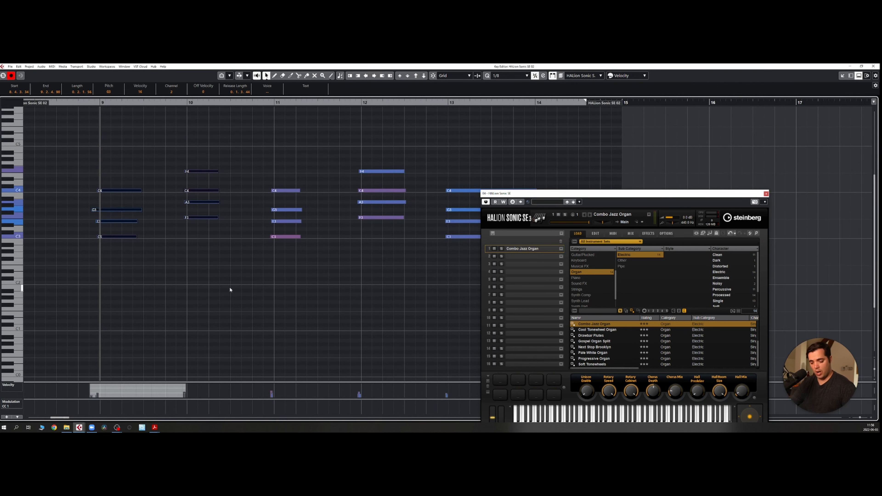
{"action": "key", "text": "q"}
{"action": "left_click_drag", "start_coordinate": [287, 141], "coordinate": [299, 297]}
{"action": "key", "text": "q"}
{"action": "left_click_drag", "start_coordinate": [384, 140], "coordinate": [396, 256]}
{"action": "key", "text": "q"}
{"action": "left_click_drag", "start_coordinate": [449, 162], "coordinate": [473, 252]}
{"action": "key", "text": "q"}
Move the instrument window aside and align the early G3 note of the first organ chord with the start of bar 9
{"action": "left_click_drag", "start_coordinate": [513, 195], "coordinate": [784, 231]}
{"action": "left_click_drag", "start_coordinate": [535, 148], "coordinate": [21, 304]}
{"action": "left_click_drag", "start_coordinate": [90, 210], "coordinate": [100, 211]}
{"action": "key", "text": "ctrl+z"}
{"action": "left_click", "coordinate": [103, 209]}
{"action": "left_click", "coordinate": [94, 210]}
{"action": "left_click_drag", "start_coordinate": [92, 209], "coordinate": [102, 211]}
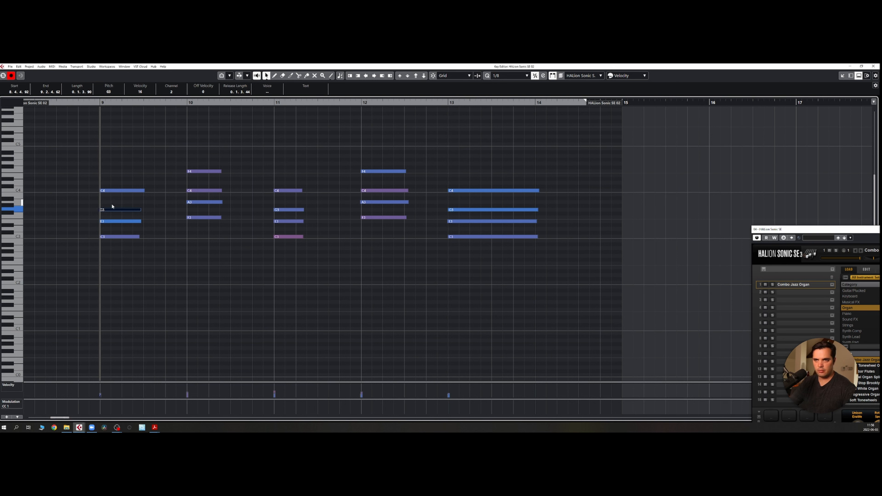
{"action": "left_click_drag", "start_coordinate": [128, 155], "coordinate": [146, 278]}
{"action": "left_click_drag", "start_coordinate": [205, 144], "coordinate": [219, 271]}
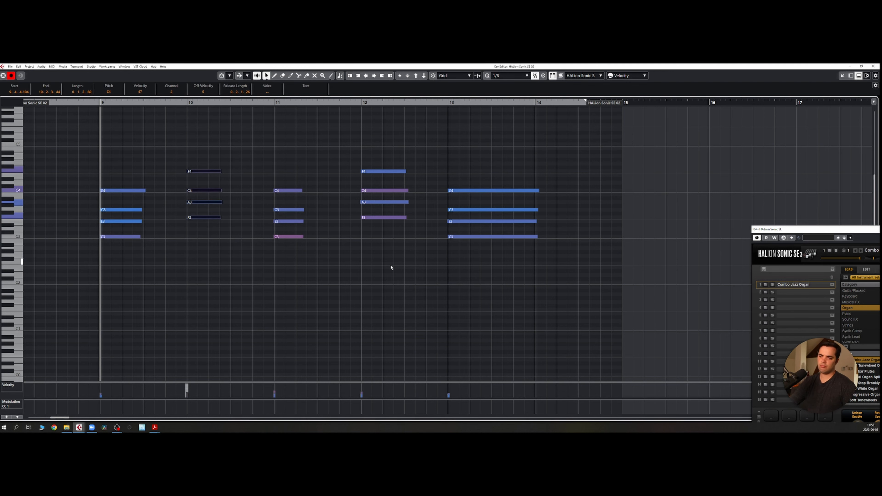
Play all tracks from bar 9 in the project window and move the right locator to bar 15
{"action": "key", "text": "Return"}
{"action": "left_click", "coordinate": [403, 230]}
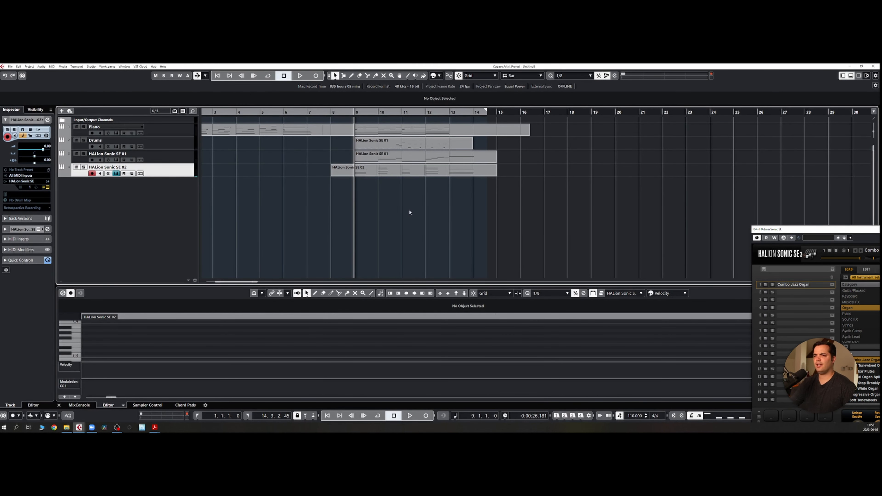
{"action": "key", "text": "space"}
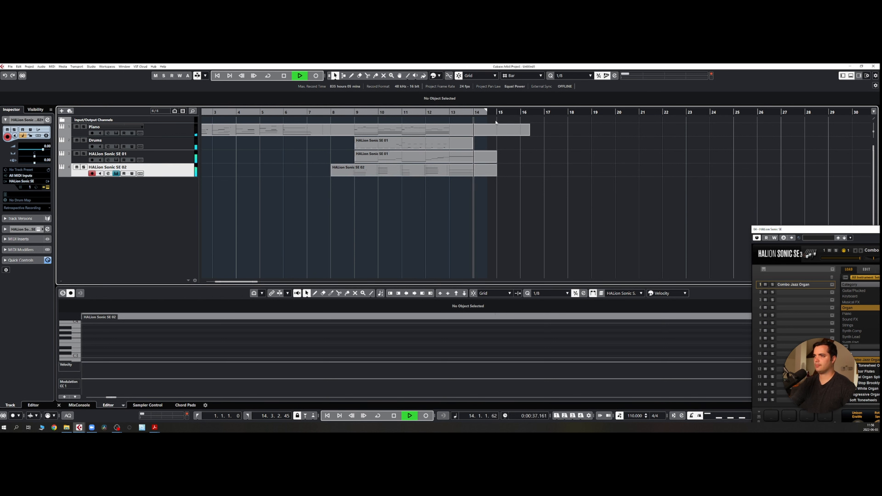
{"action": "key", "text": "space"}
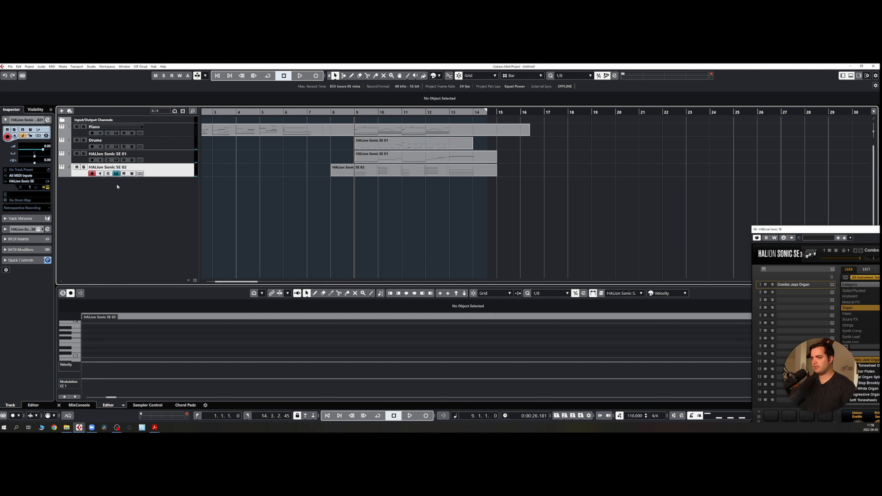
{"action": "left_click_drag", "start_coordinate": [486, 111], "coordinate": [496, 112]}
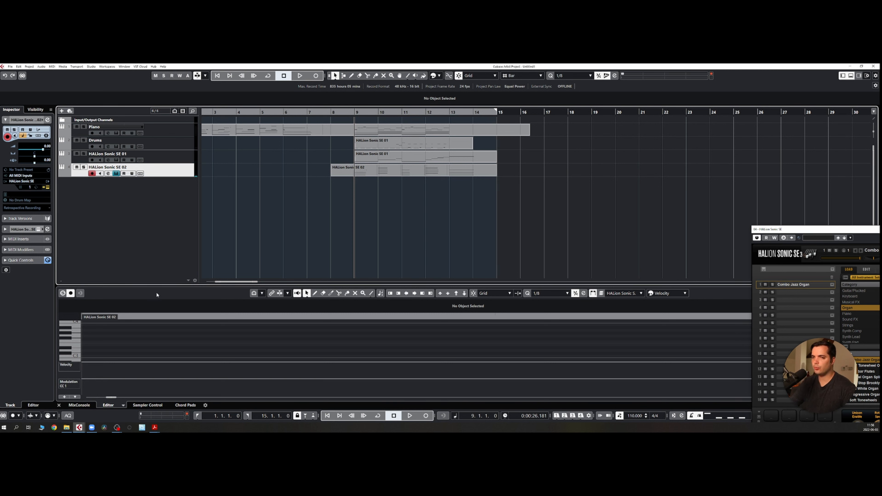
Add one mono audio track using Input 1 (Mono) and Stereo Out below the organ track
{"action": "right_click", "coordinate": [104, 189]}
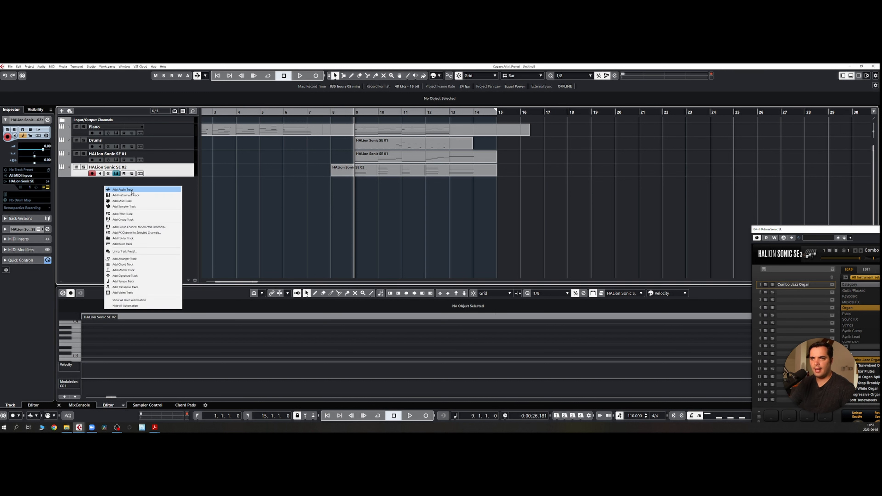
{"action": "left_click", "coordinate": [120, 190]}
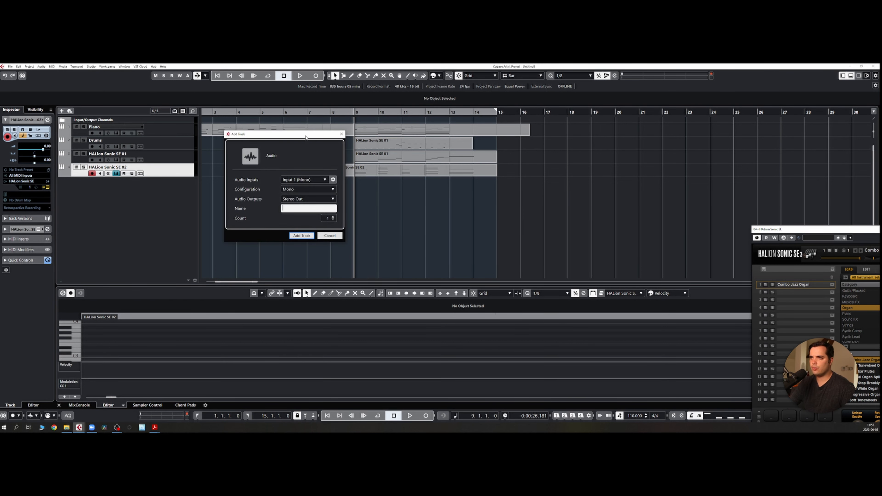
{"action": "left_click_drag", "start_coordinate": [305, 137], "coordinate": [342, 139]}
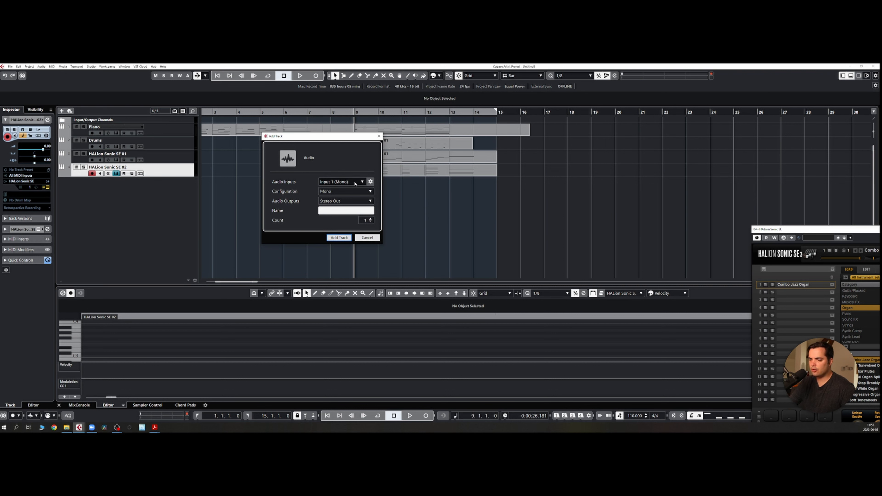
{"action": "left_click", "coordinate": [341, 183]}
{"action": "left_click", "coordinate": [344, 182]}
{"action": "left_click", "coordinate": [343, 182]}
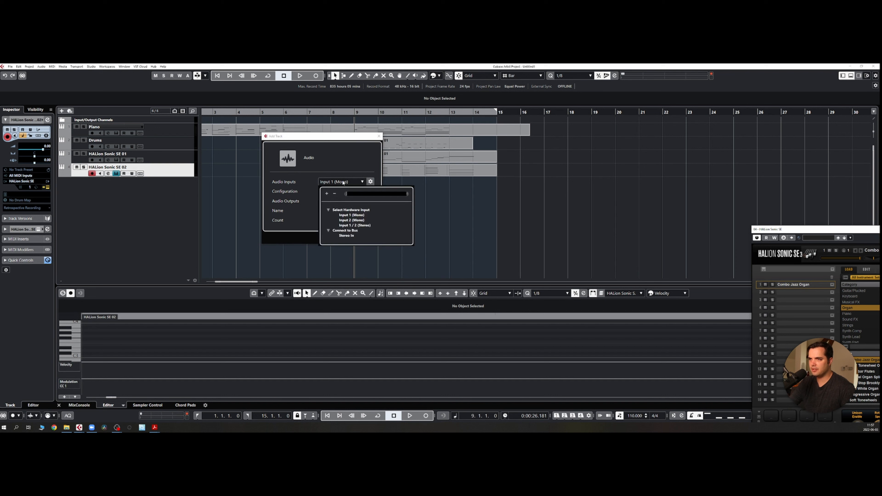
{"action": "left_click", "coordinate": [354, 216]}
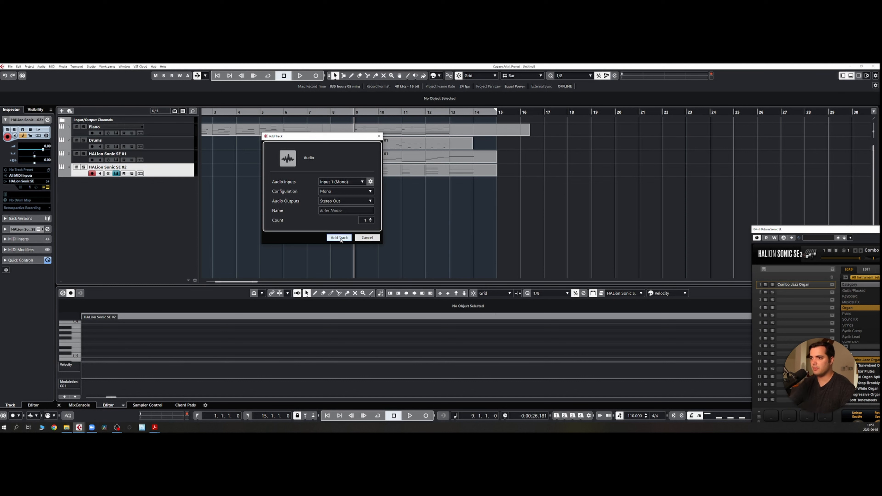
{"action": "left_click", "coordinate": [340, 238]}
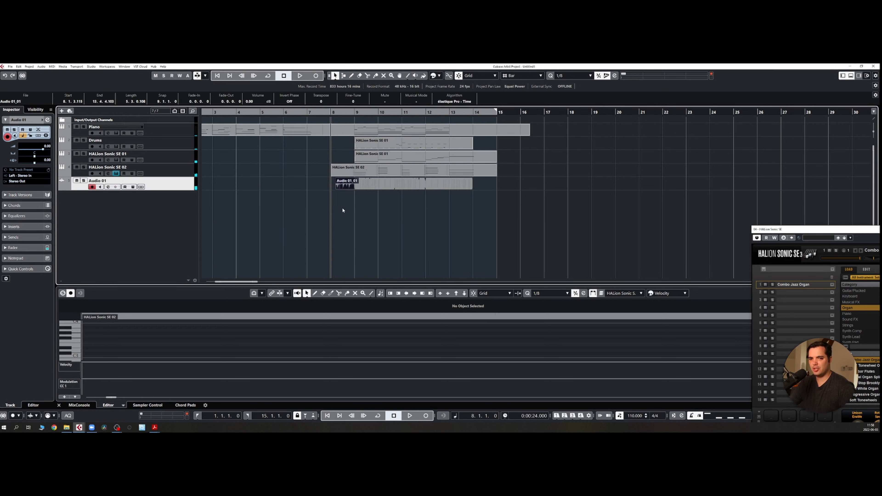
Play the project from bar 8 and shift the recorded audio event on Audio 01 to start at bar 9
{"action": "key", "text": "space"}
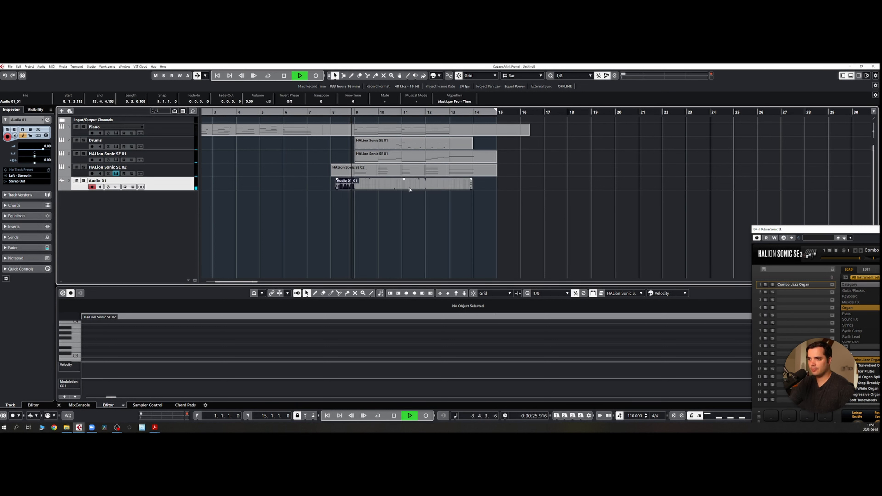
{"action": "left_click_drag", "start_coordinate": [347, 187], "coordinate": [355, 186]}
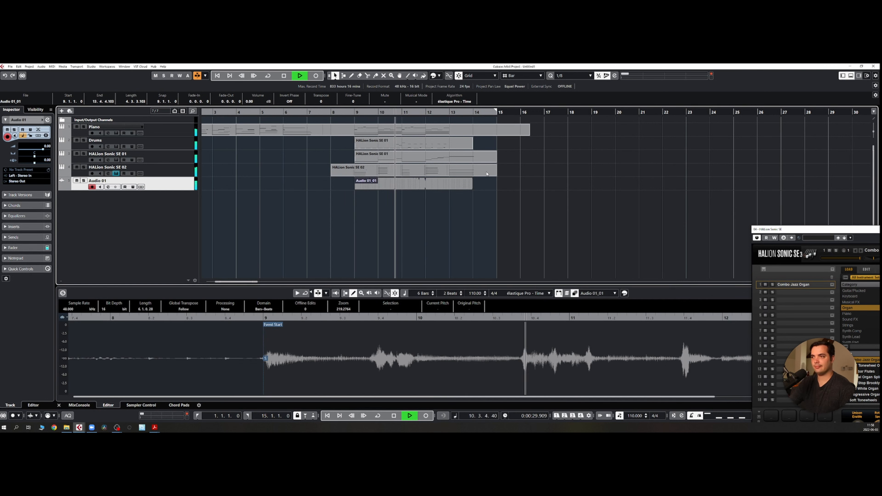
{"action": "left_click", "coordinate": [497, 213]}
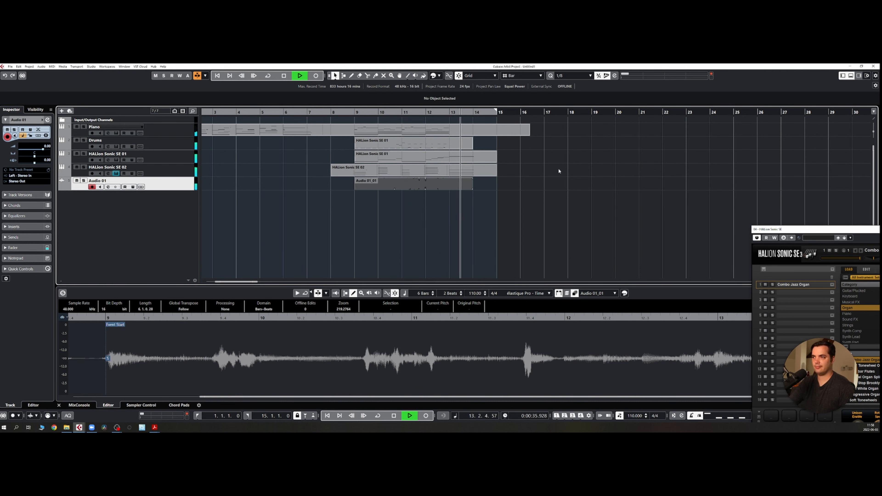
{"action": "key", "text": "space"}
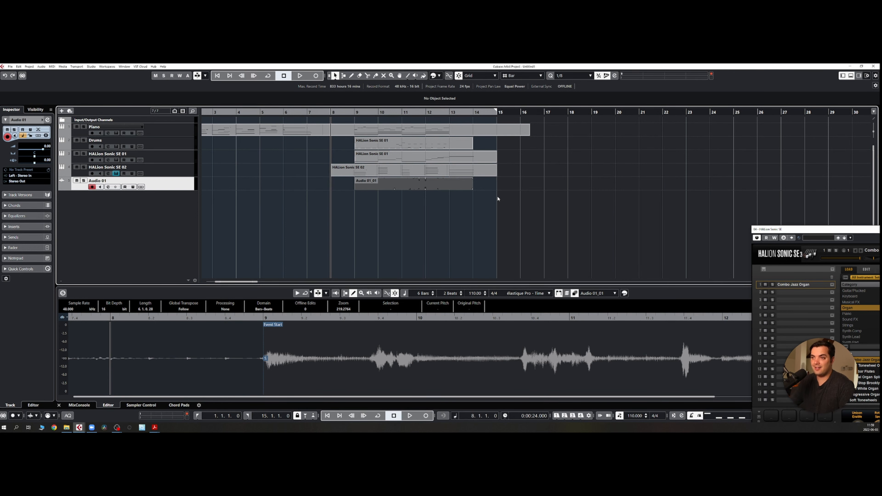
Move the left locator to bar 9, limiting the locator range to bars 9 through 15
{"action": "left_click_drag", "start_coordinate": [252, 285], "coordinate": [243, 285]}
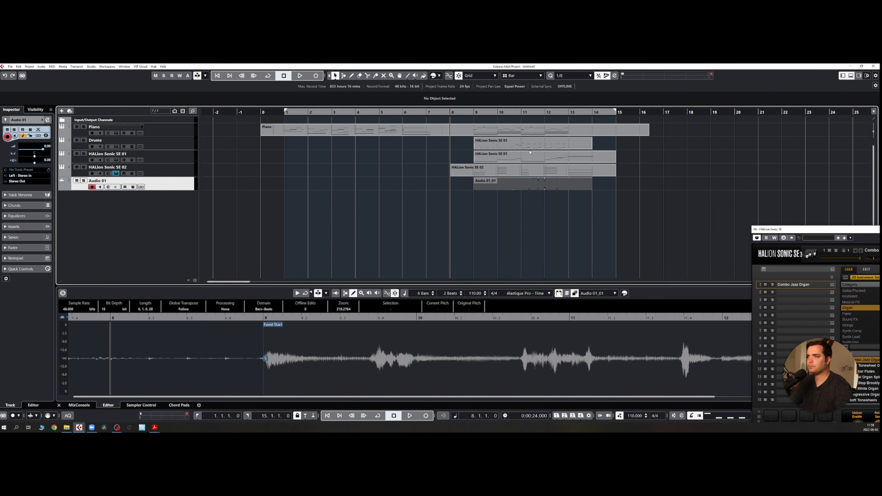
{"action": "scroll", "coordinate": [448, 155], "scroll_direction": "right", "scroll_amount": 2}
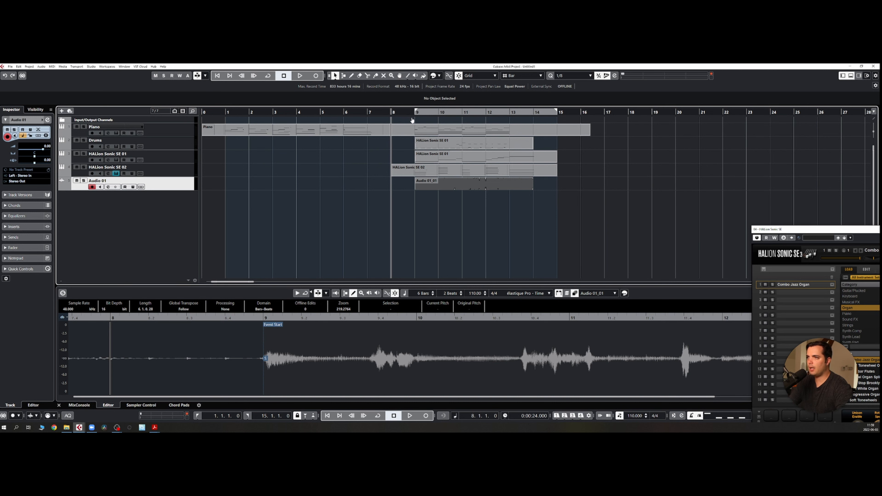
{"action": "left_click_drag", "start_coordinate": [408, 122], "coordinate": [408, 121]}
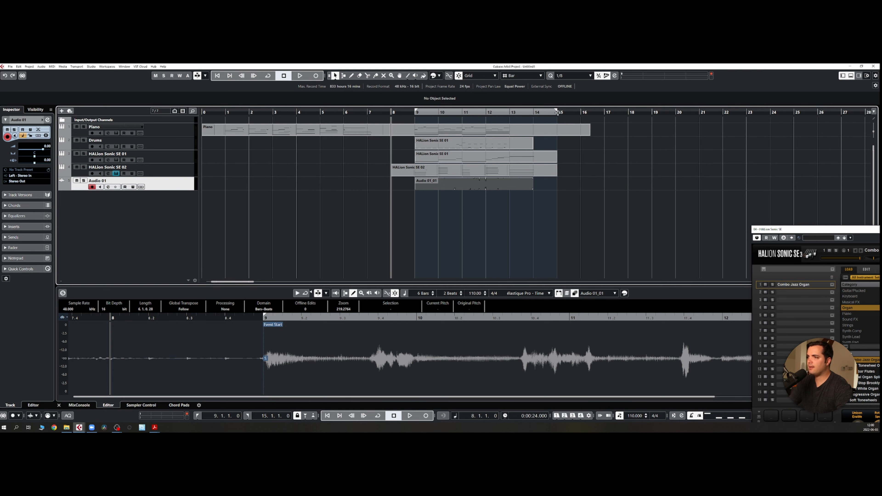
Move the right locator to bar 14 and open the Audio Mixdown export settings for the bar 9 to 14 range
{"action": "left_click_drag", "start_coordinate": [556, 113], "coordinate": [528, 127]}
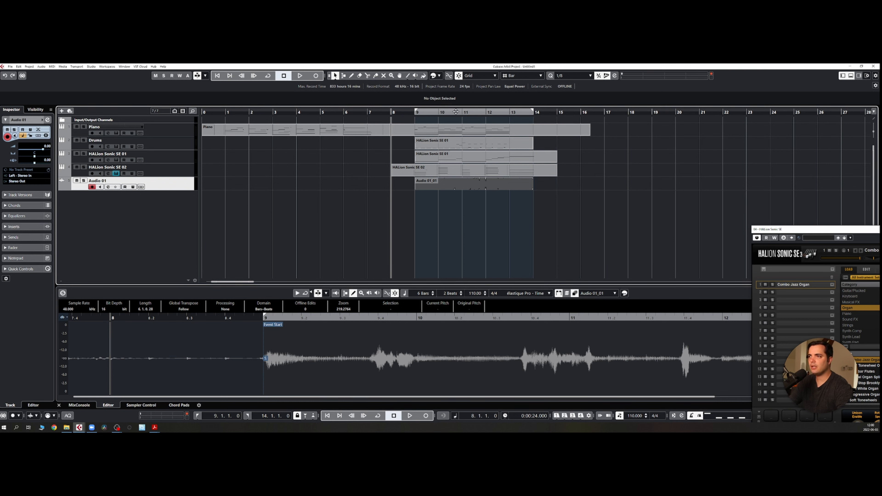
{"action": "left_click", "coordinate": [10, 67]}
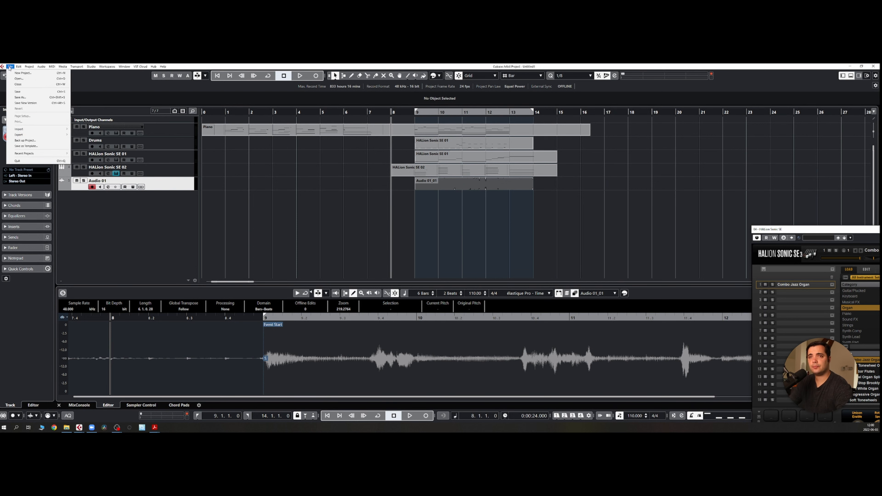
{"action": "mouse_move", "coordinate": [28, 134]}
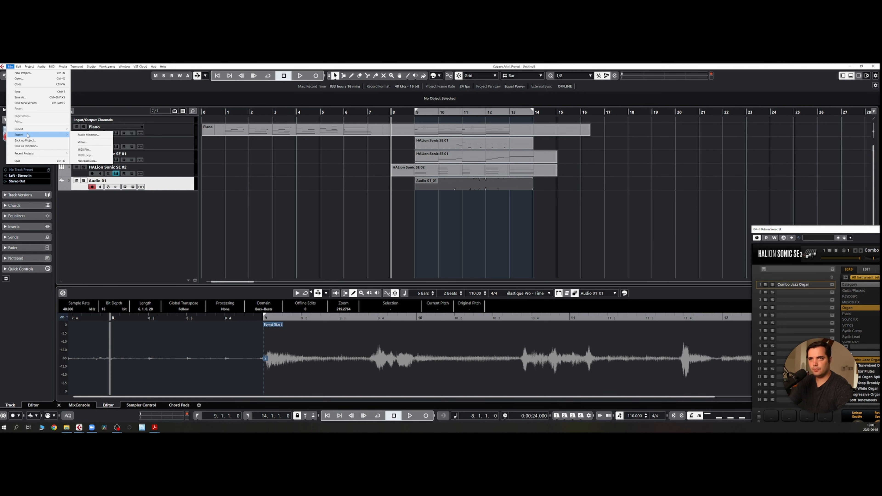
{"action": "left_click", "coordinate": [87, 135]}
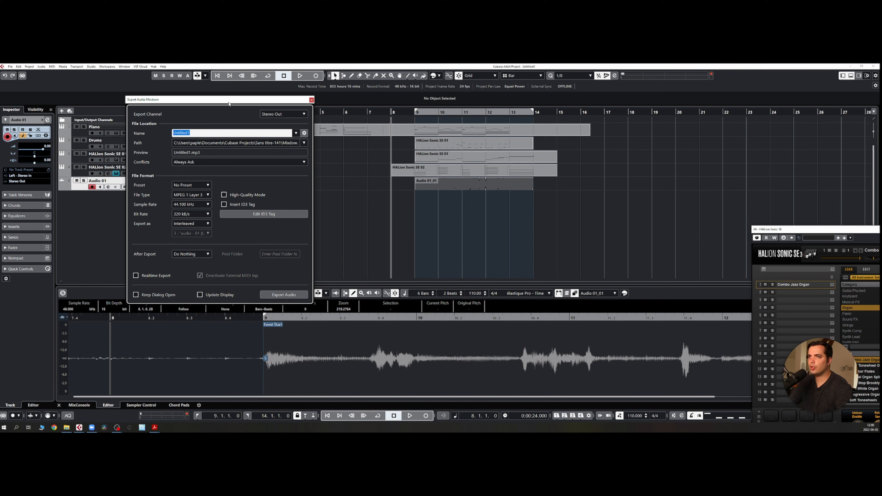
{"action": "left_click_drag", "start_coordinate": [229, 101], "coordinate": [248, 81]}
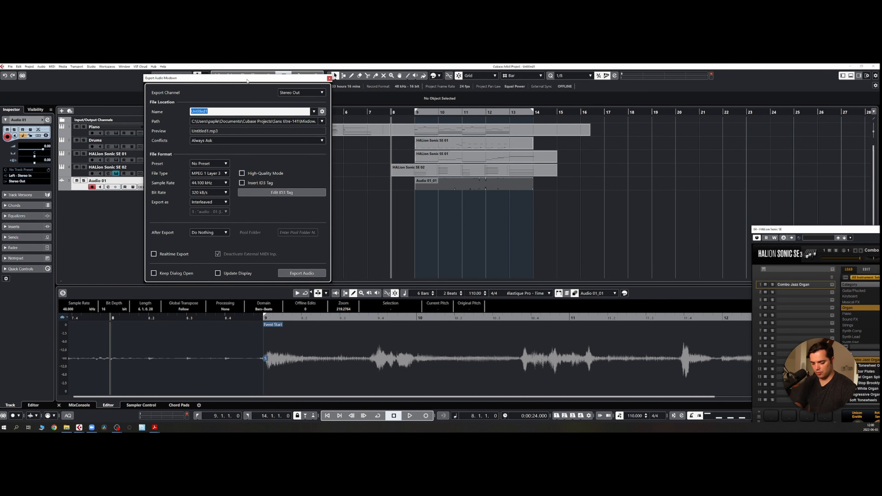
Name the mixdown file Crazy Song
{"action": "type", "text": "Song"}
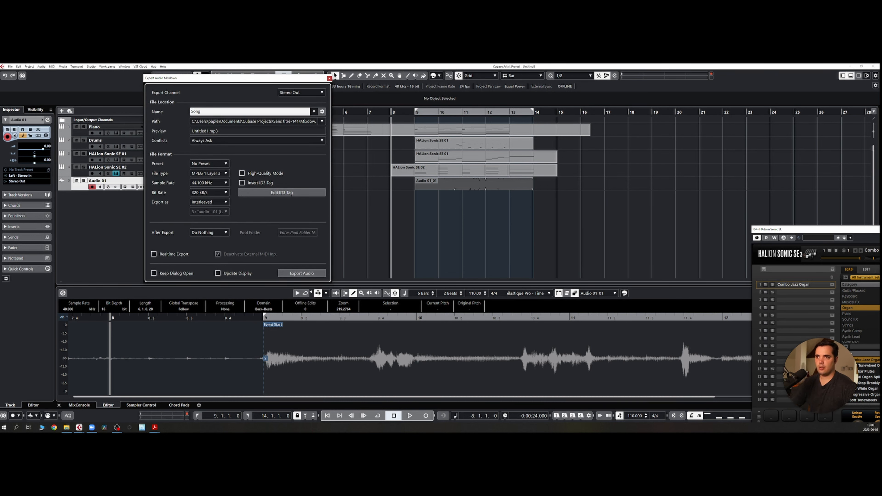
{"action": "key", "text": "Home"}
{"action": "type", "text": "Crazy"}
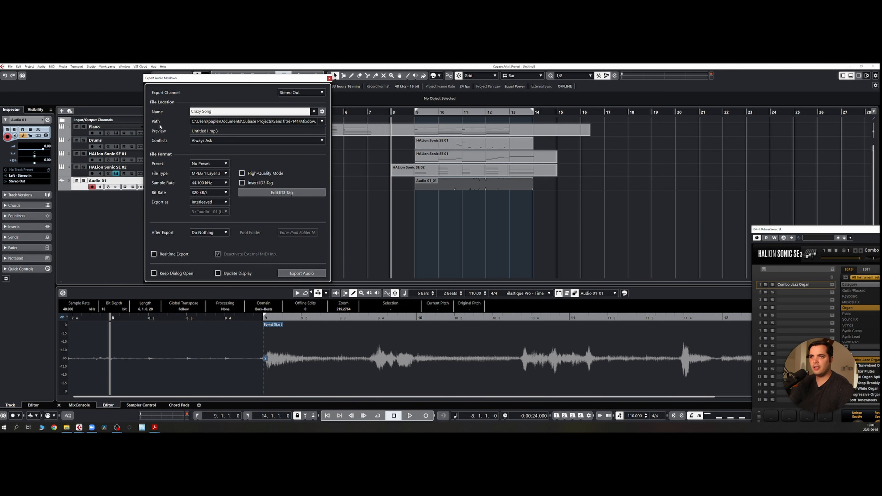
Choose the Desktop (Bureau) folder as the save location for the mixdown file
{"action": "left_click", "coordinate": [322, 121]}
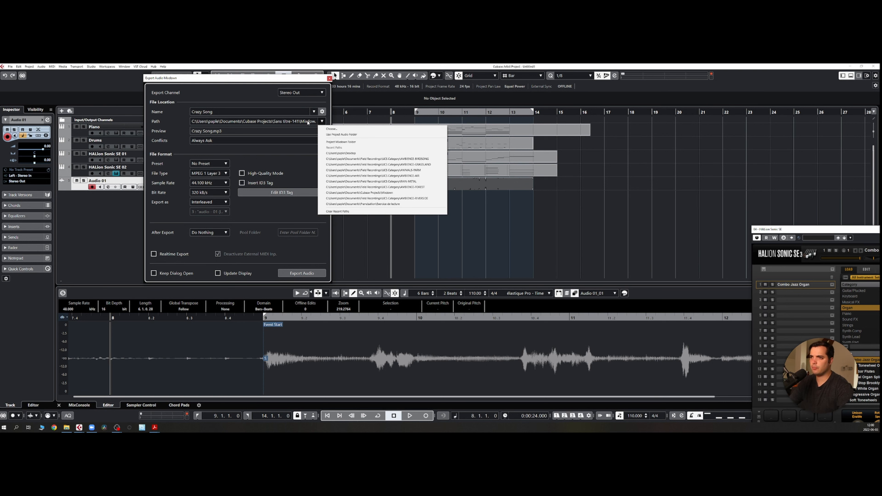
{"action": "left_click", "coordinate": [335, 130]}
{"action": "left_click_drag", "start_coordinate": [103, 68], "coordinate": [252, 77]}
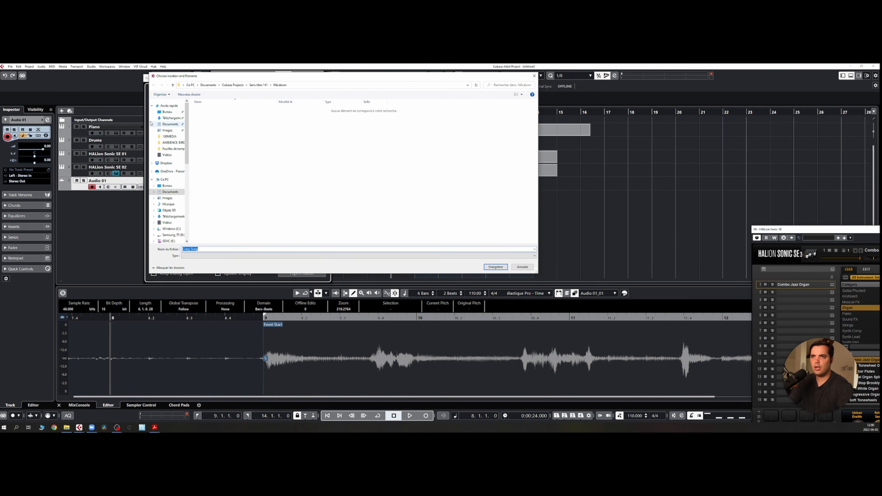
{"action": "left_click", "coordinate": [167, 112]}
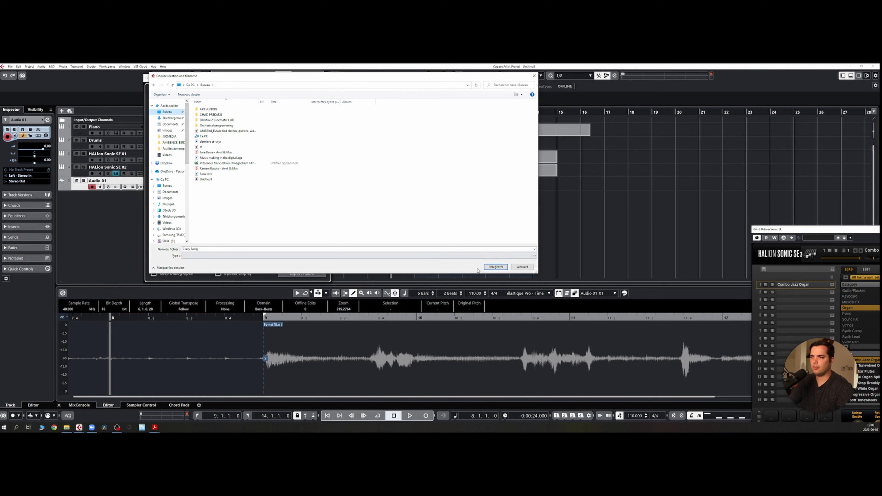
{"action": "left_click", "coordinate": [496, 267]}
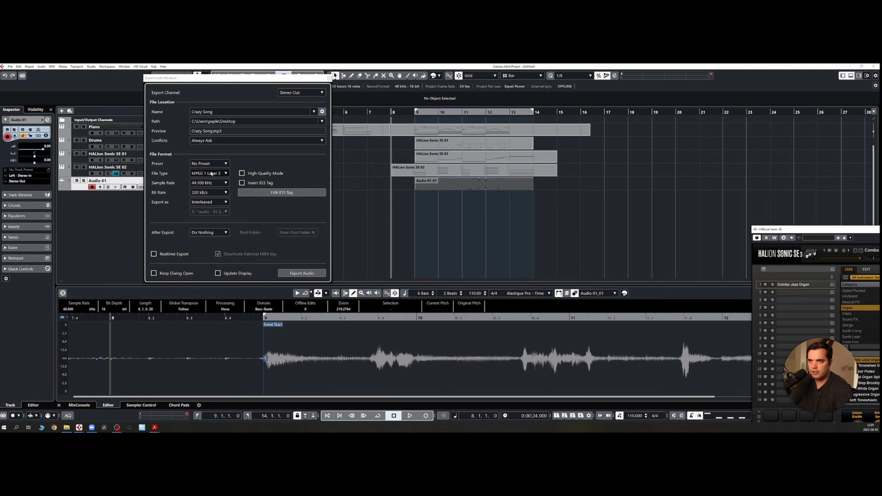
Switch the export file type to Wave and return it to MPEG 1 Layer 3
{"action": "left_click", "coordinate": [195, 175]}
{"action": "left_click", "coordinate": [209, 191]}
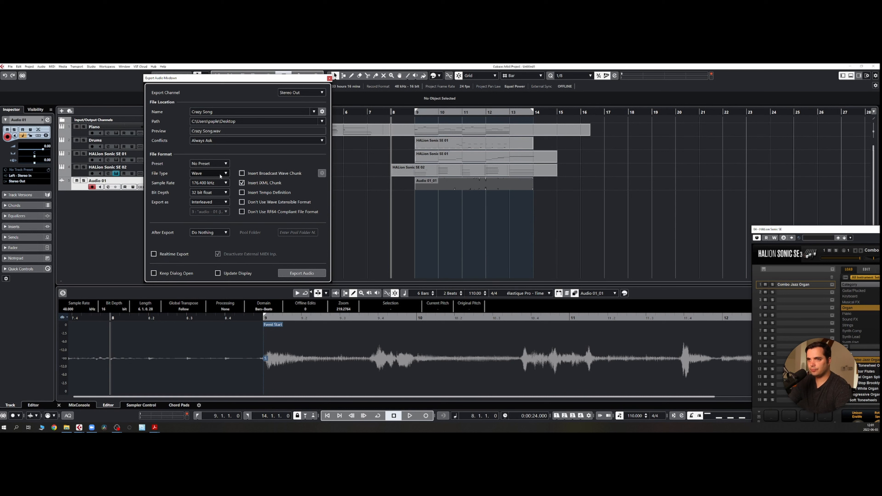
{"action": "left_click", "coordinate": [220, 175]}
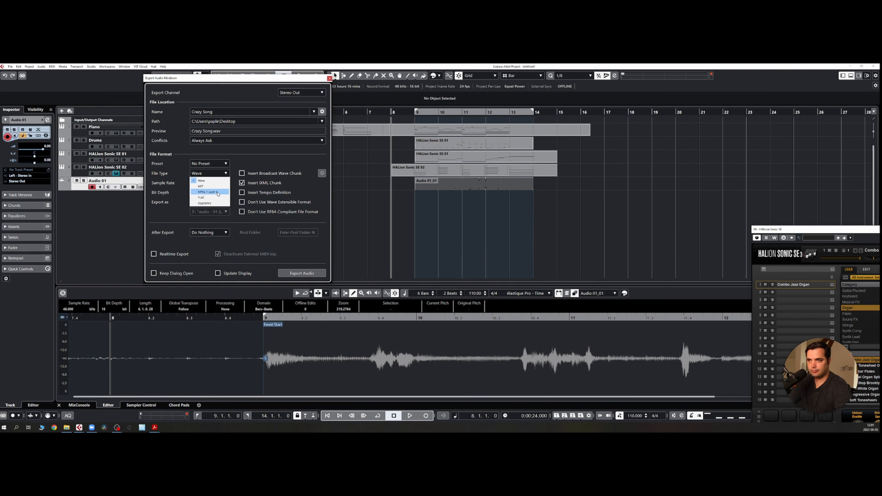
{"action": "left_click", "coordinate": [218, 192]}
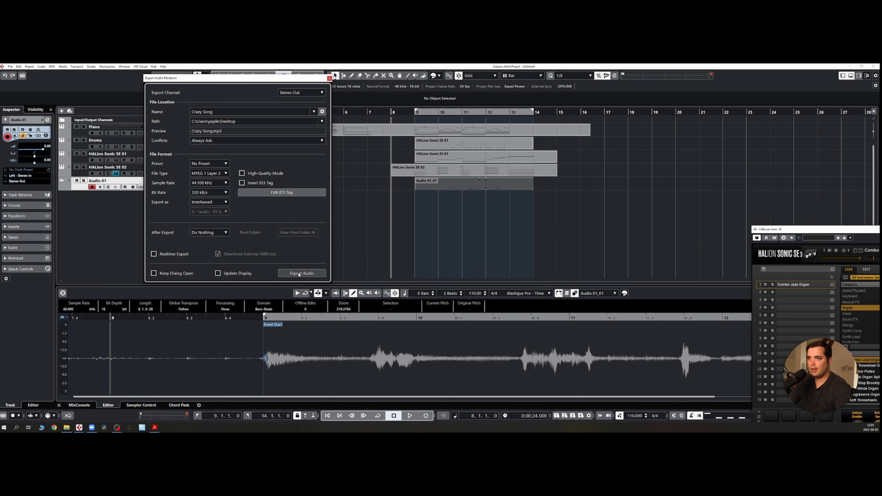
View the available bit rates without changing the selection and export the mixdown as an MP3 file
{"action": "left_click", "coordinate": [197, 194]}
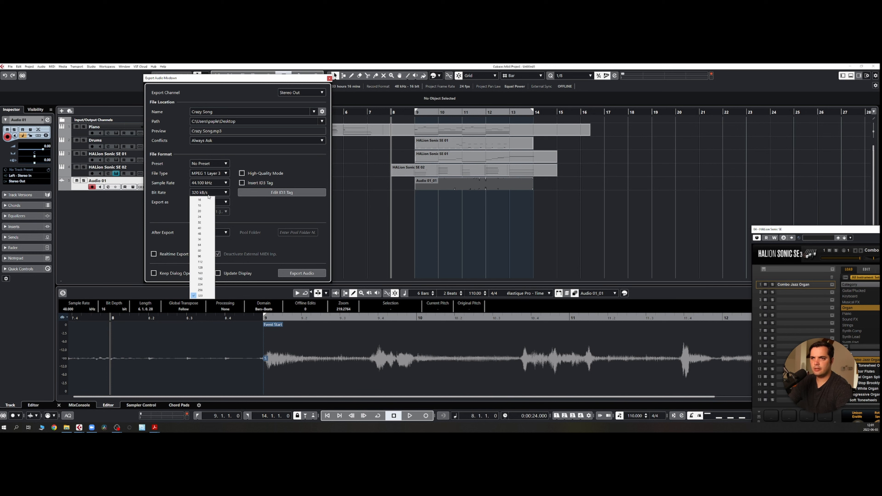
{"action": "left_click", "coordinate": [278, 216]}
{"action": "left_click", "coordinate": [297, 275]}
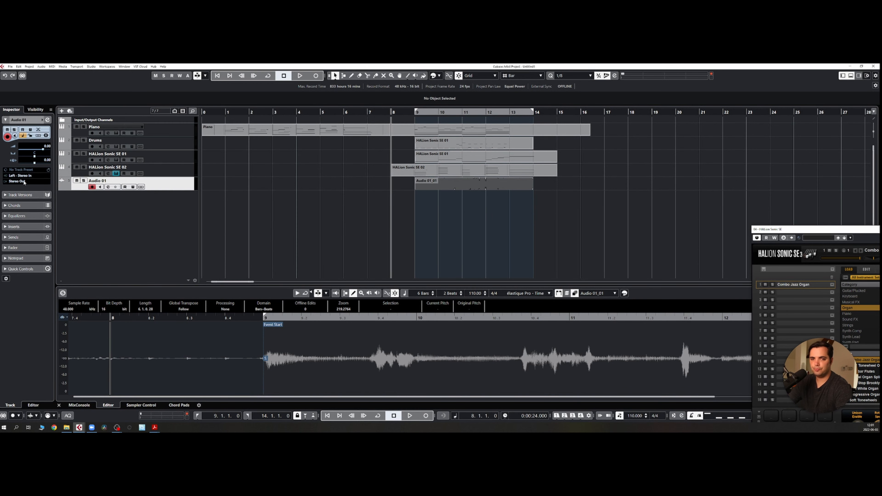